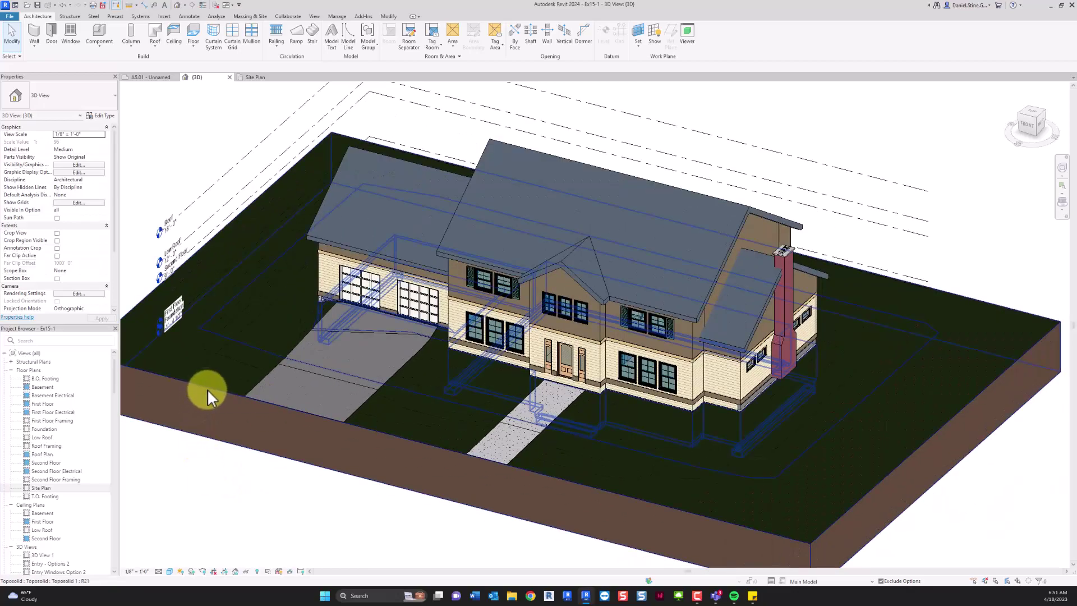
# Check the driveway and walkway sub-divisions, then reselect the toposolid for temporary hide/isolate
pyautogui.click(218, 411)
pyautogui.keyDown('shift'); pyautogui.moveTo(200, 438); pyautogui.dragTo(255, 443, button='middle'); pyautogui.keyUp('shift')
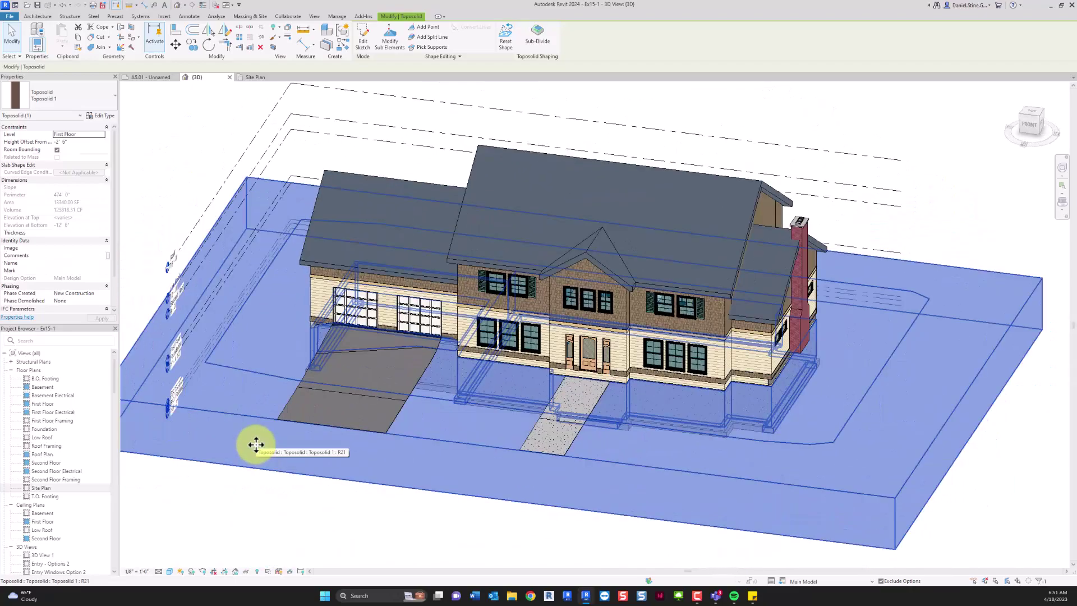
pyautogui.click(389, 425)
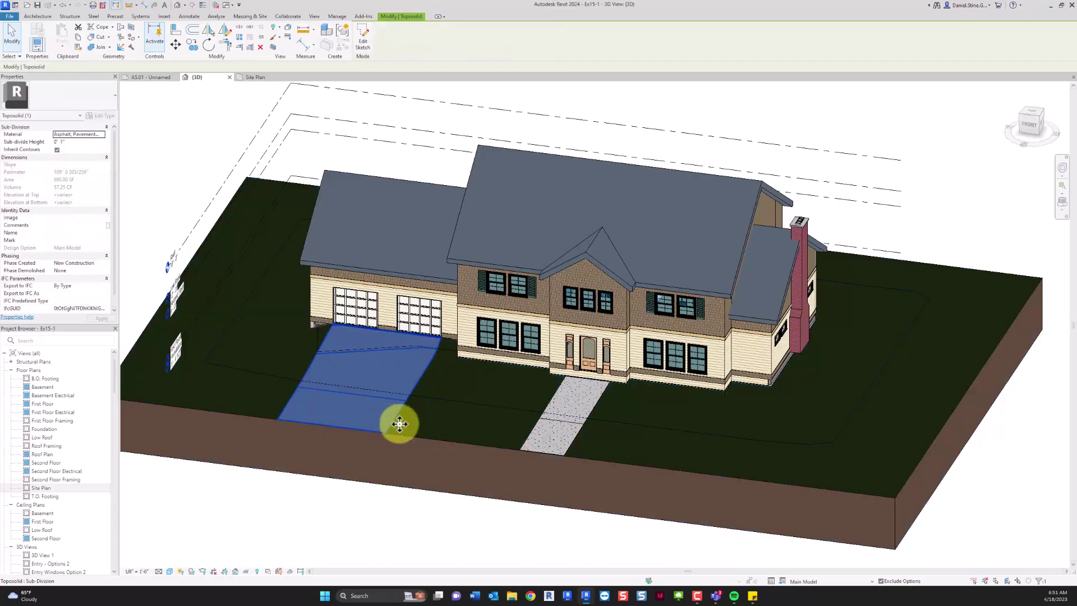
pyautogui.click(532, 438)
pyautogui.click(479, 443)
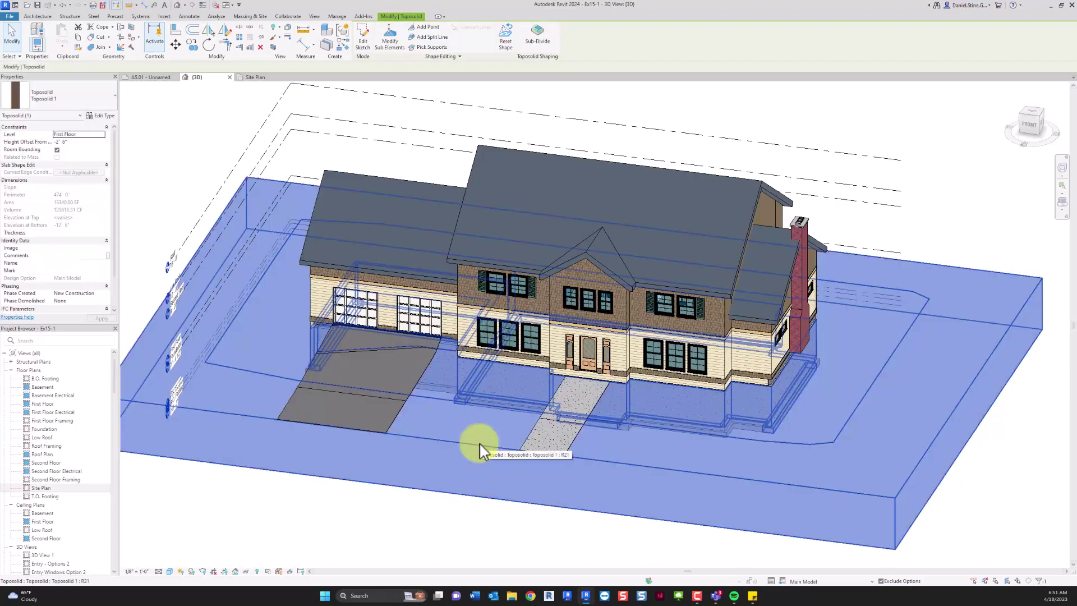
pyautogui.click(247, 571)
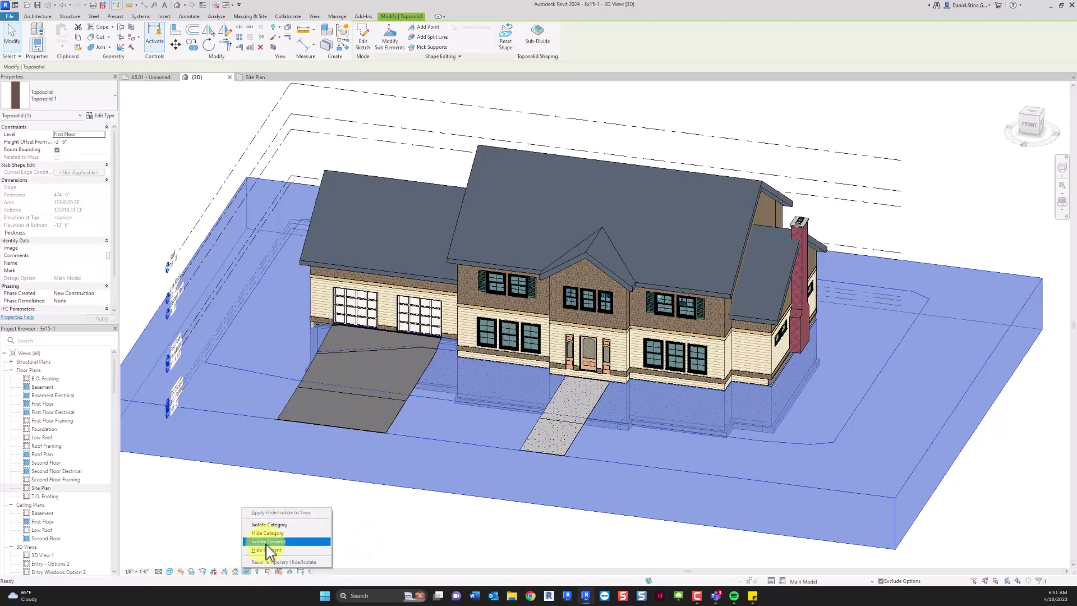
# Isolate the toposolid to hide the house, and orbit around its excavated foundation recess
pyautogui.click(268, 542)
pyautogui.click(331, 508)
pyautogui.keyDown('shift'); pyautogui.moveTo(349, 493); pyautogui.dragTo(669, 453, button='middle'); pyautogui.keyUp('shift')
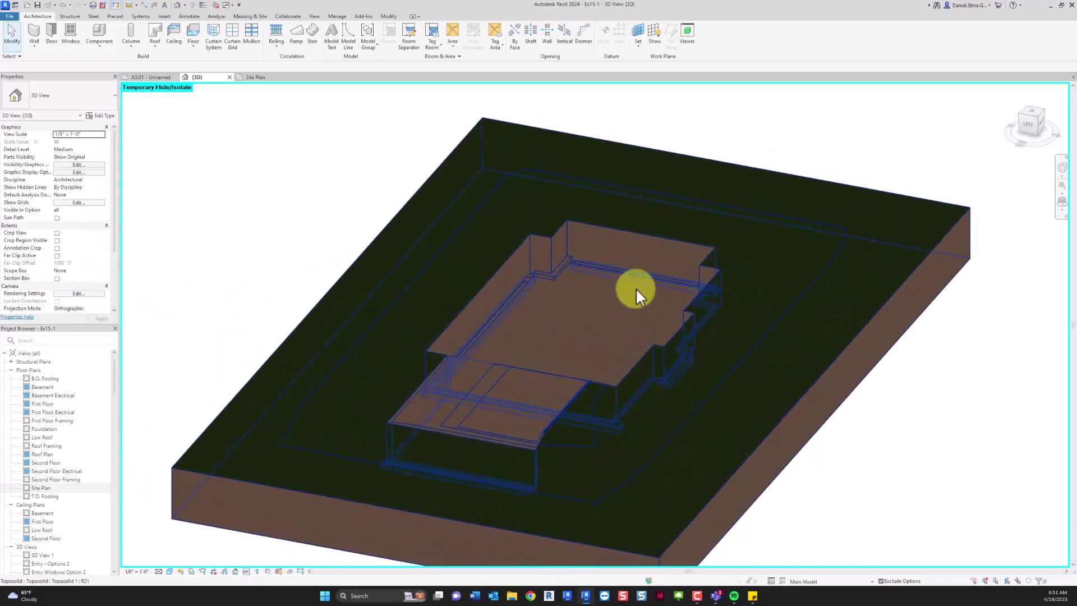
pyautogui.keyDown('shift'); pyautogui.moveTo(818, 466); pyautogui.dragTo(594, 463, button='middle'); pyautogui.keyUp('shift')
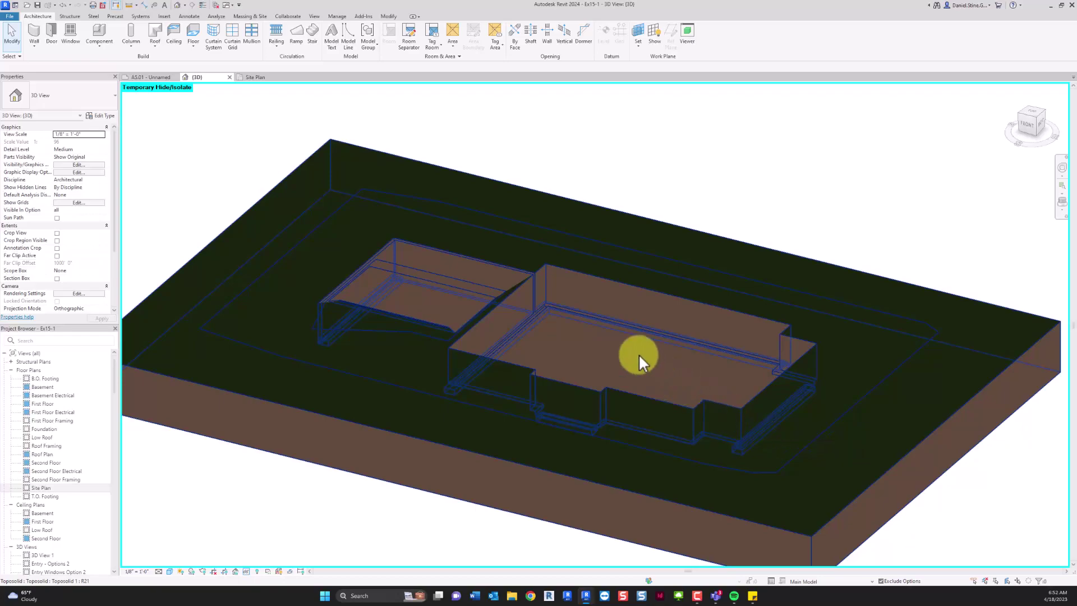
pyautogui.scroll(2, 479, 323)
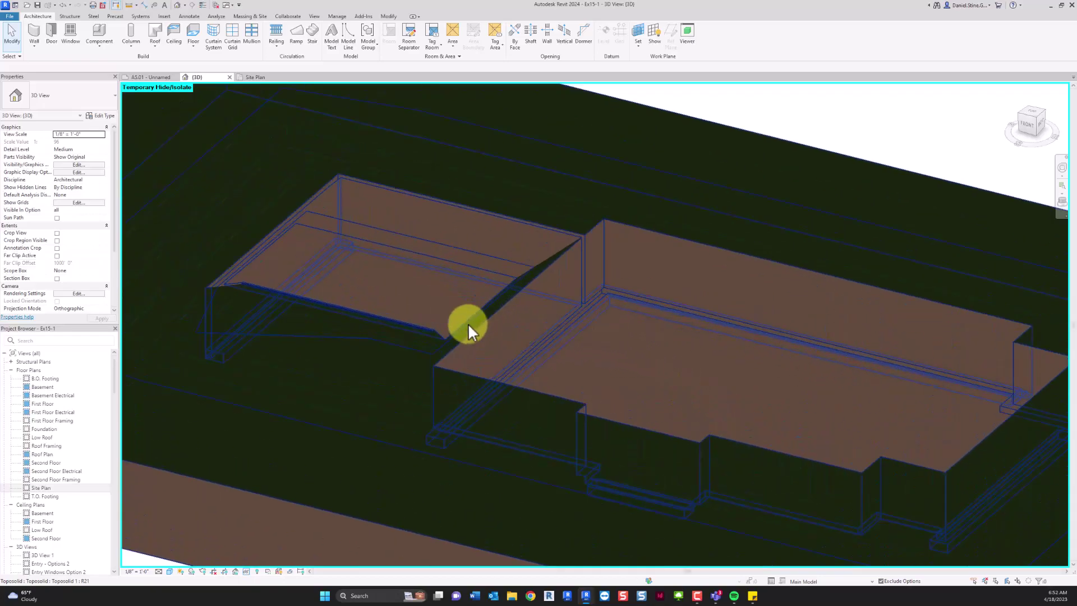
pyautogui.keyDown('shift'); pyautogui.moveTo(368, 240); pyautogui.dragTo(567, 229, button='middle'); pyautogui.keyUp('shift')
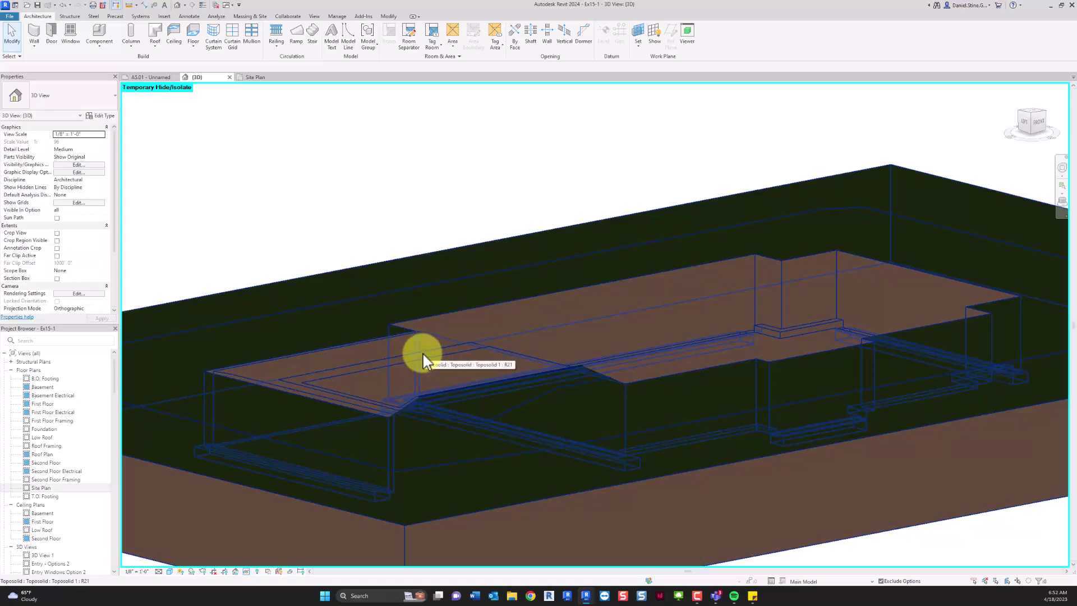
pyautogui.keyDown('shift'); pyautogui.moveTo(527, 374); pyautogui.dragTo(426, 382, button='middle'); pyautogui.keyUp('shift')
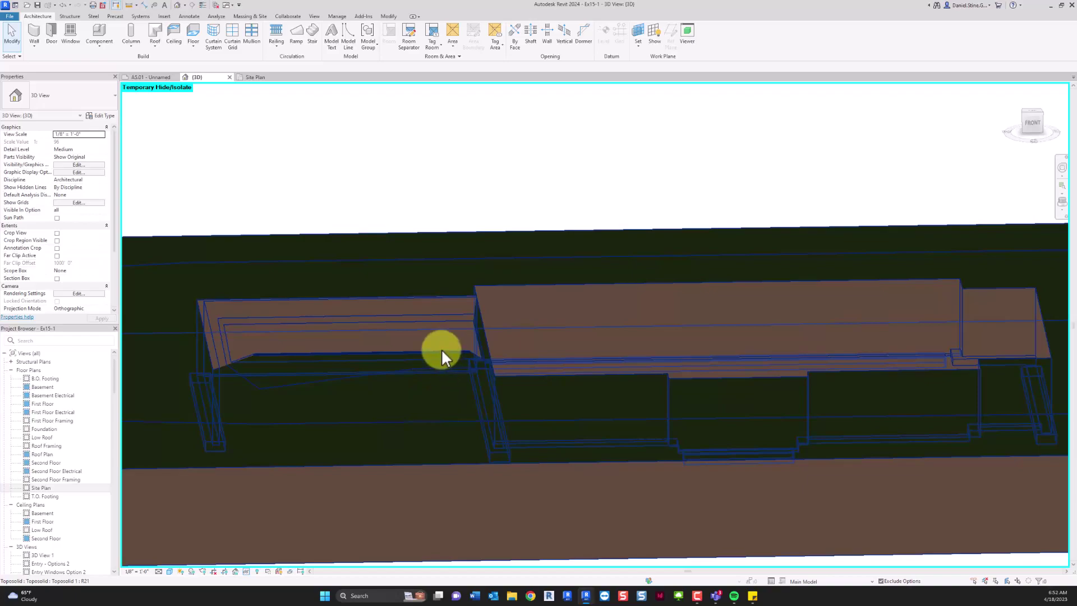
pyautogui.keyDown('shift'); pyautogui.moveTo(533, 358); pyautogui.dragTo(478, 348, button='middle'); pyautogui.keyUp('shift')
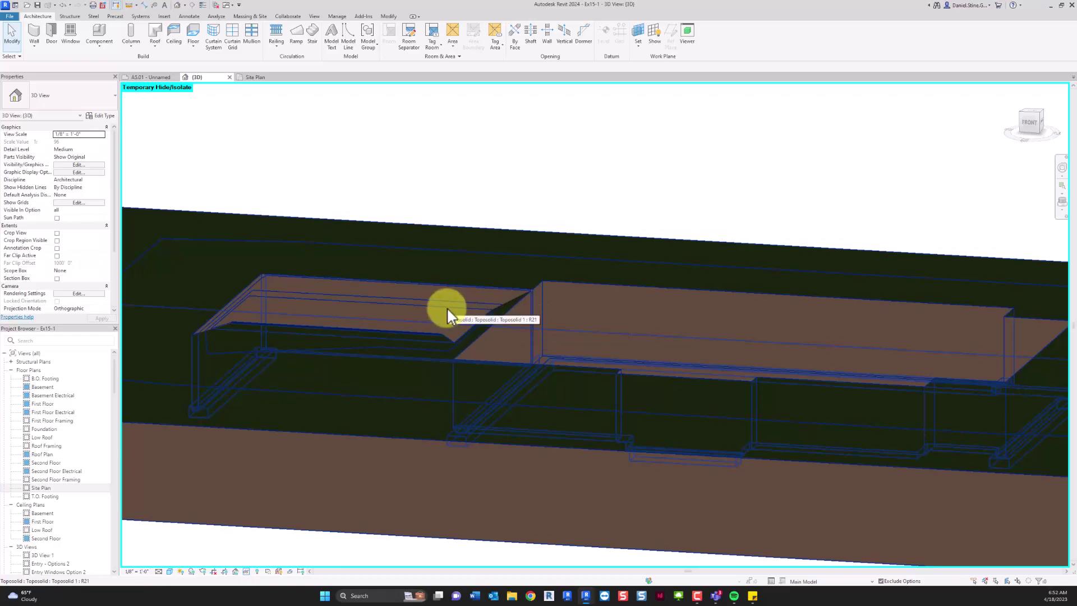
pyautogui.keyDown('shift'); pyautogui.moveTo(454, 309); pyautogui.dragTo(505, 332, button='middle'); pyautogui.keyUp('shift')
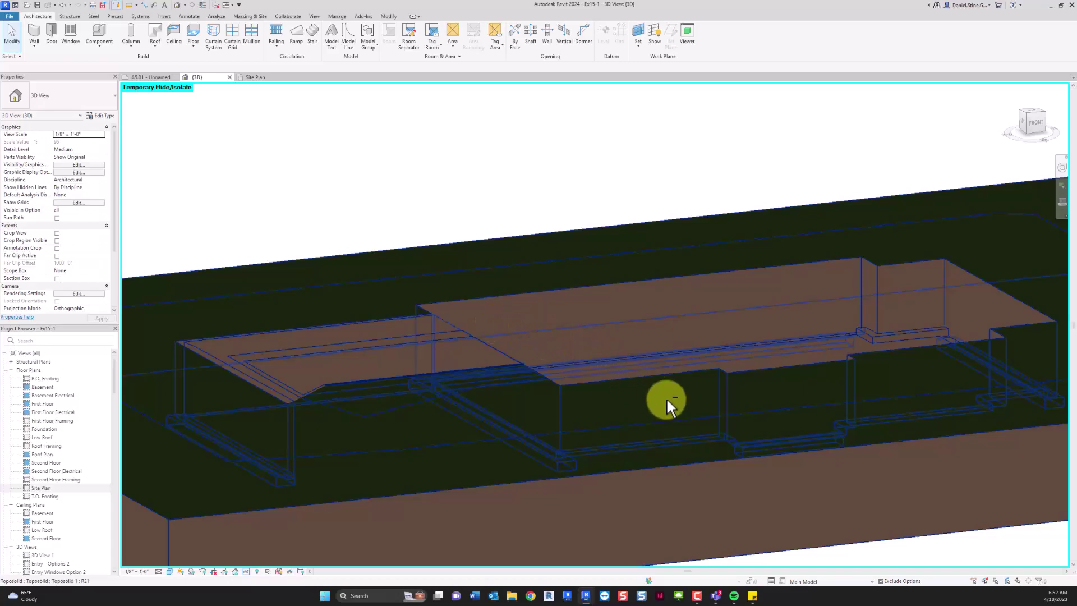
pyautogui.moveTo(628, 436); pyautogui.dragTo(571, 463, button='middle')
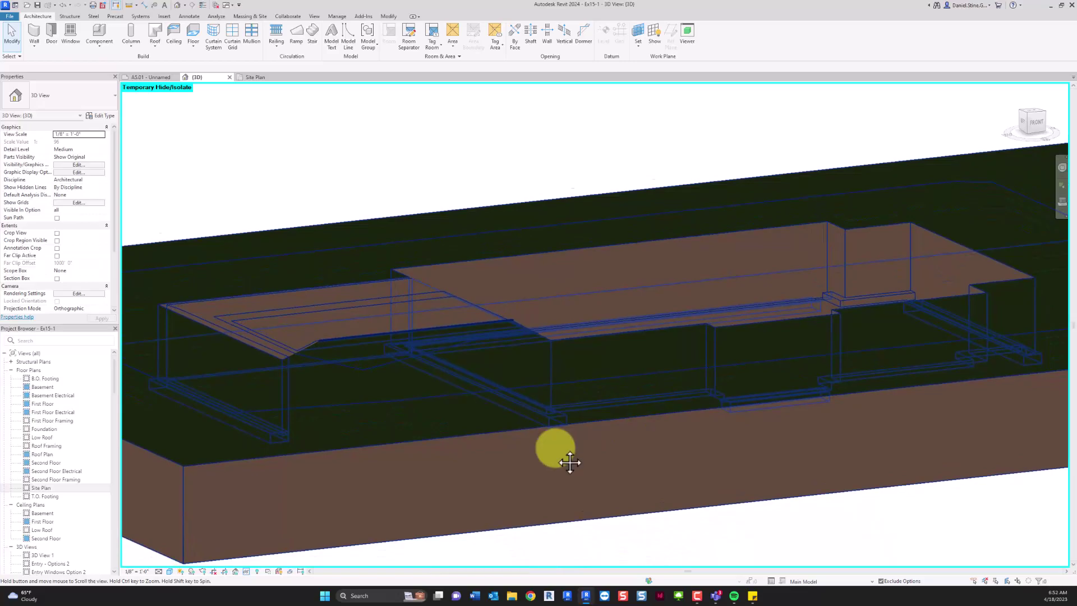
# Reset temporary hide/isolate to bring the house back, and switch to the Site Plan
pyautogui.scroll(-5, 570, 463)
pyautogui.click(257, 571)
pyautogui.click(294, 560)
pyautogui.click(253, 79)
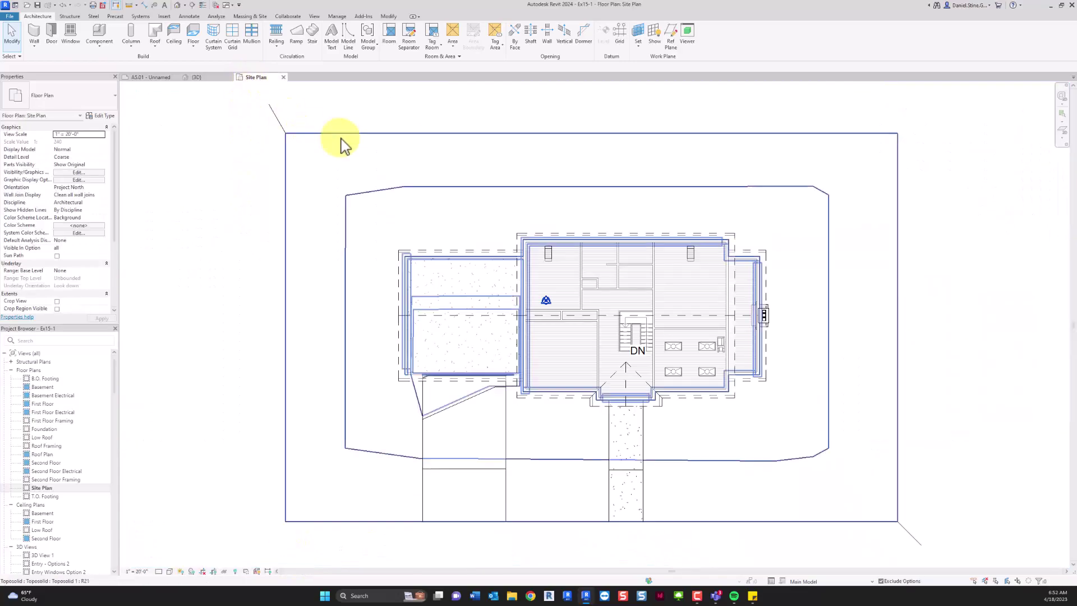
# Edit the toposolid's sub-elements and select shape points near the house and driveway to read elevations
pyautogui.click(370, 135)
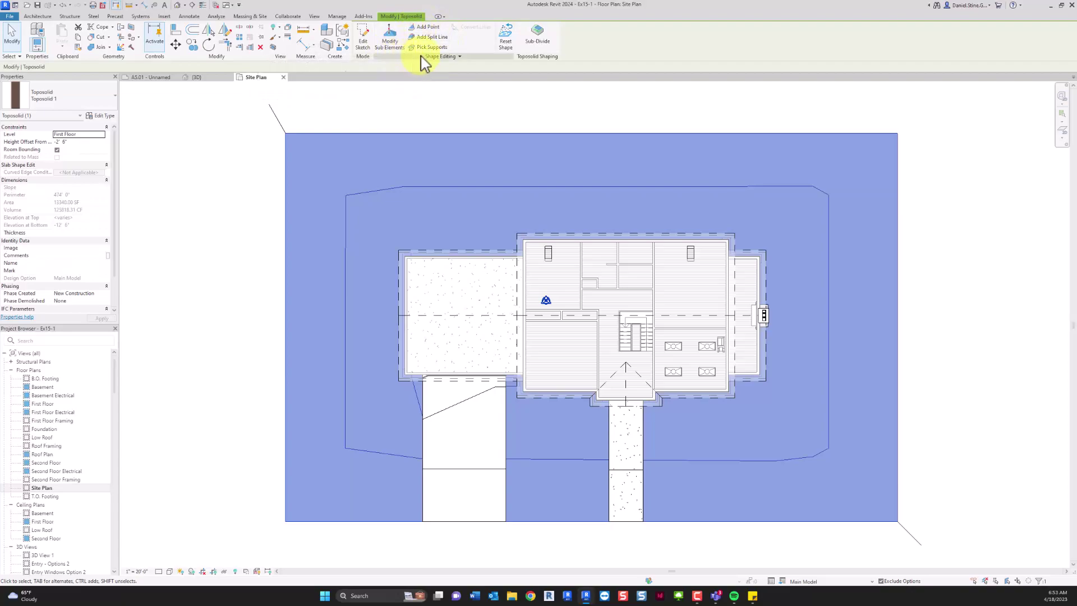
pyautogui.click(395, 39)
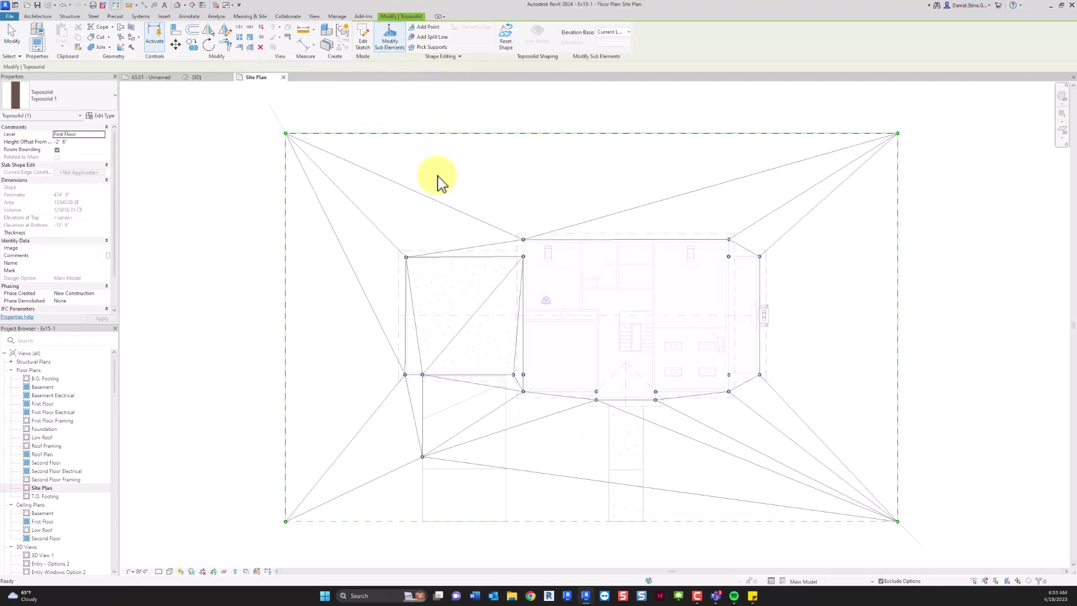
pyautogui.click(597, 391)
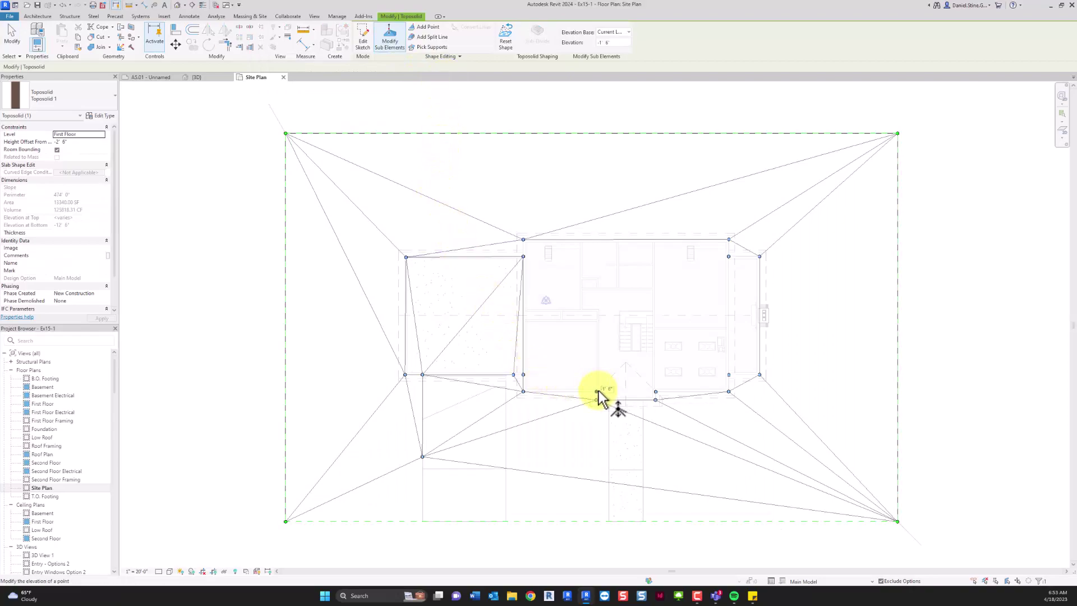
pyautogui.click(596, 400)
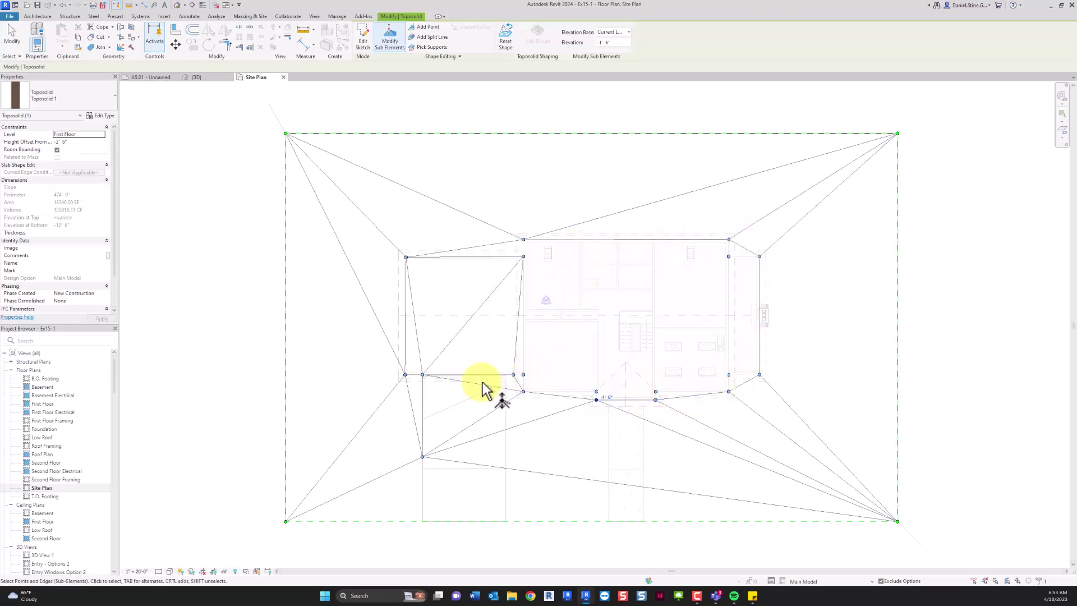
pyautogui.click(423, 375)
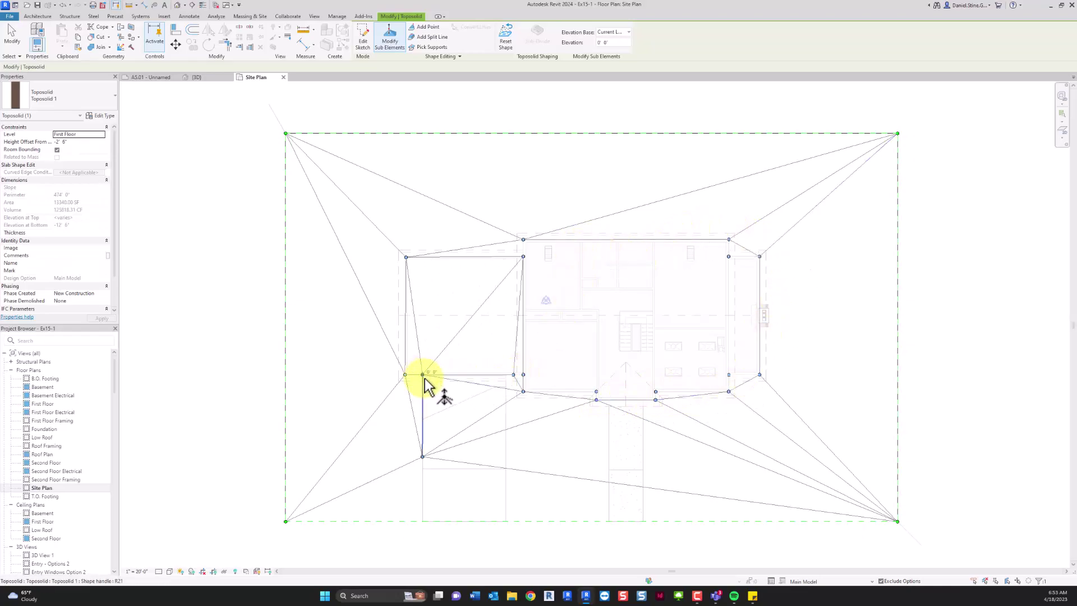
pyautogui.click(513, 374)
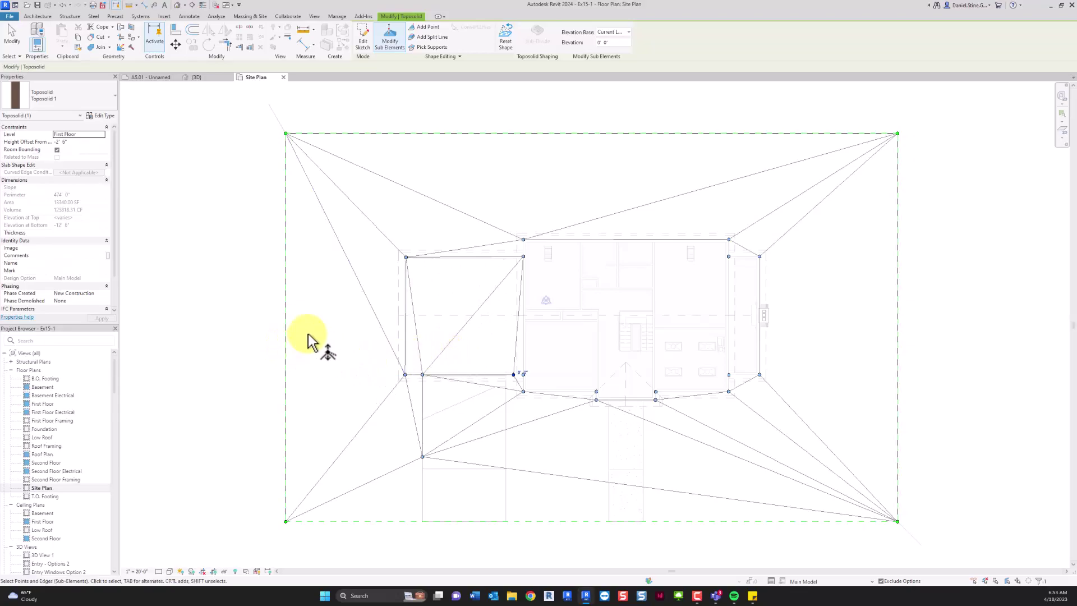
# Exit point editing and delete the existing toposolid
pyautogui.press('Escape')
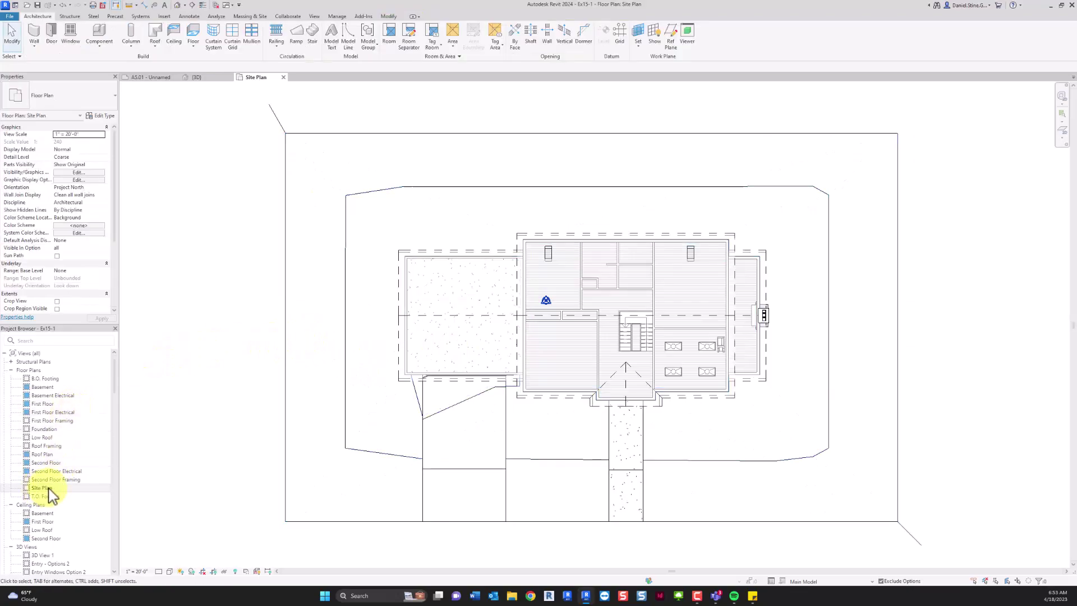
pyautogui.scroll(-2, 89, 261)
pyautogui.scroll(-3, 88, 261)
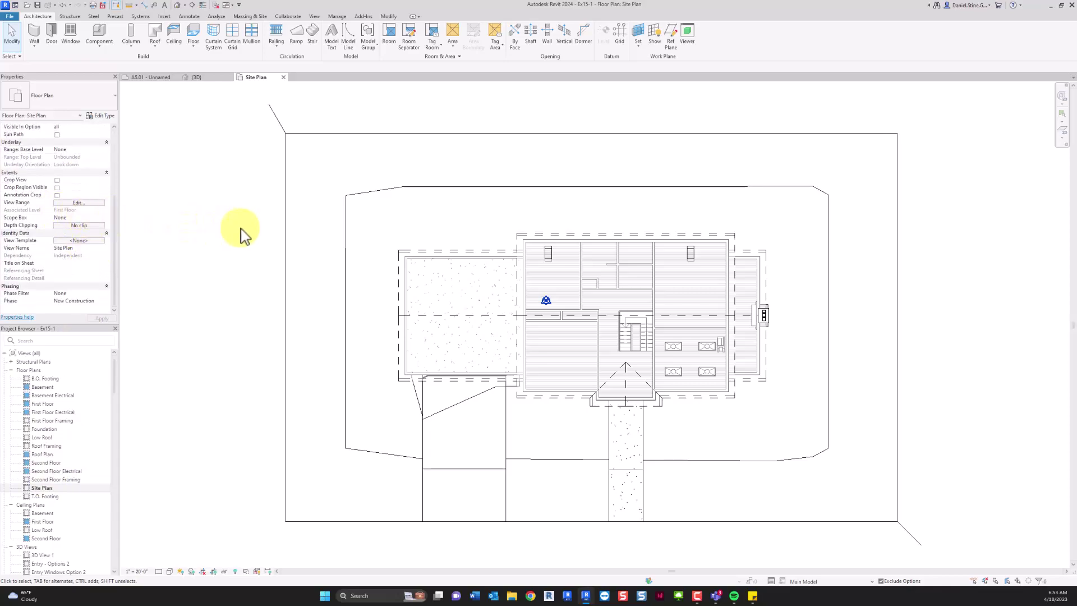
pyautogui.click(292, 235)
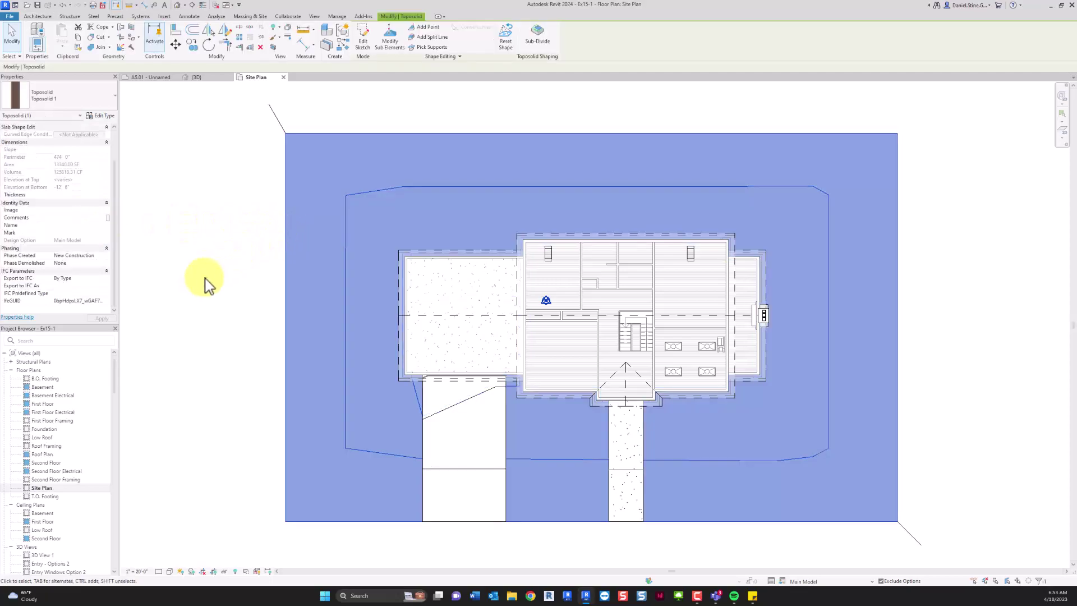
pyautogui.press('Delete')
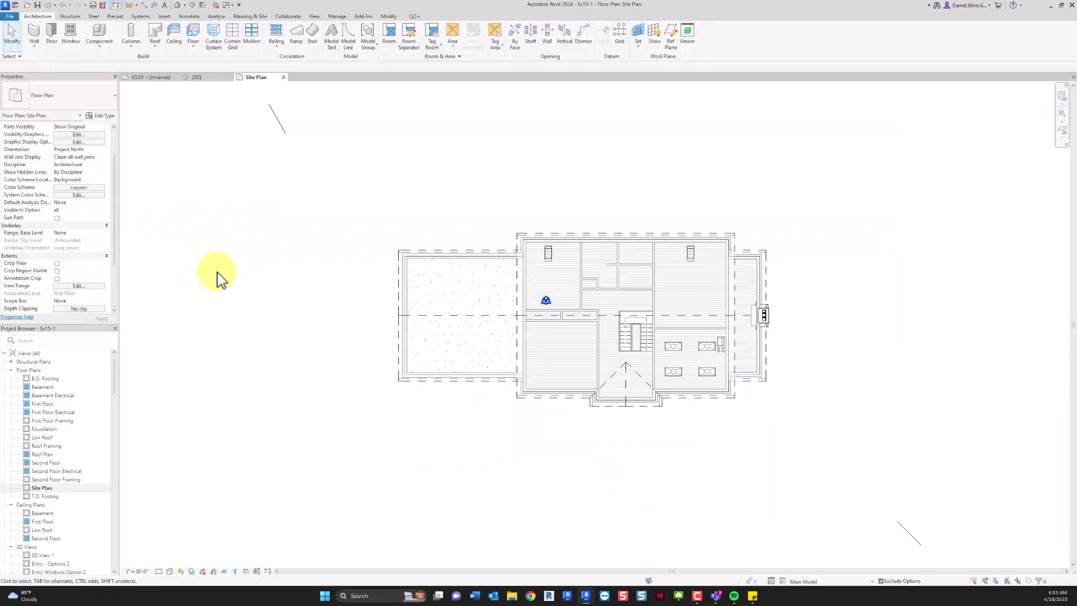
# Sketch a new Toposolid 1 with a rectangular boundary enclosing the house
pyautogui.click(255, 16)
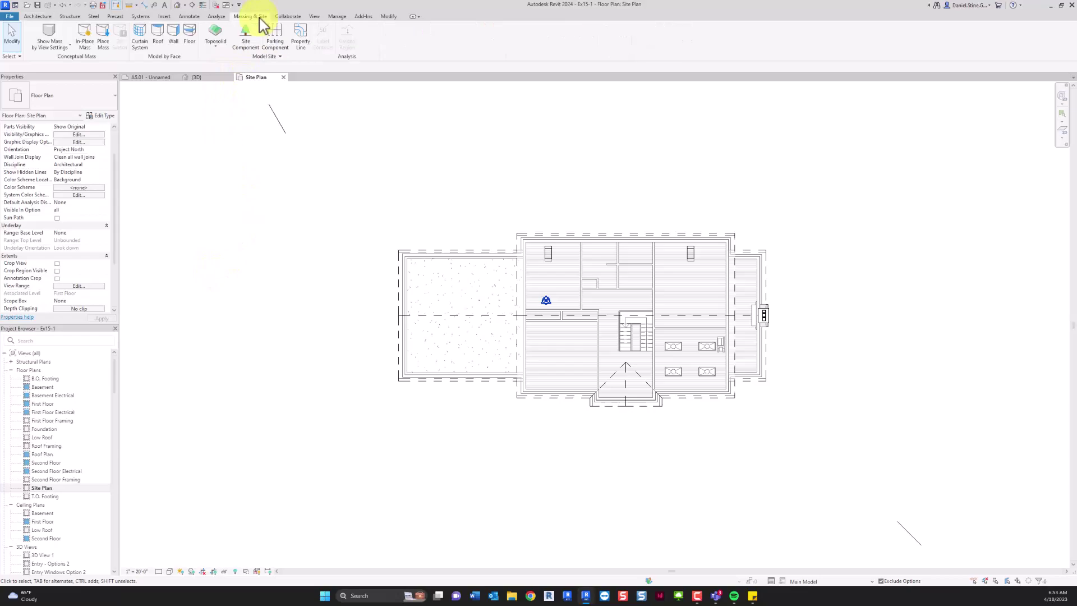
pyautogui.click(216, 33)
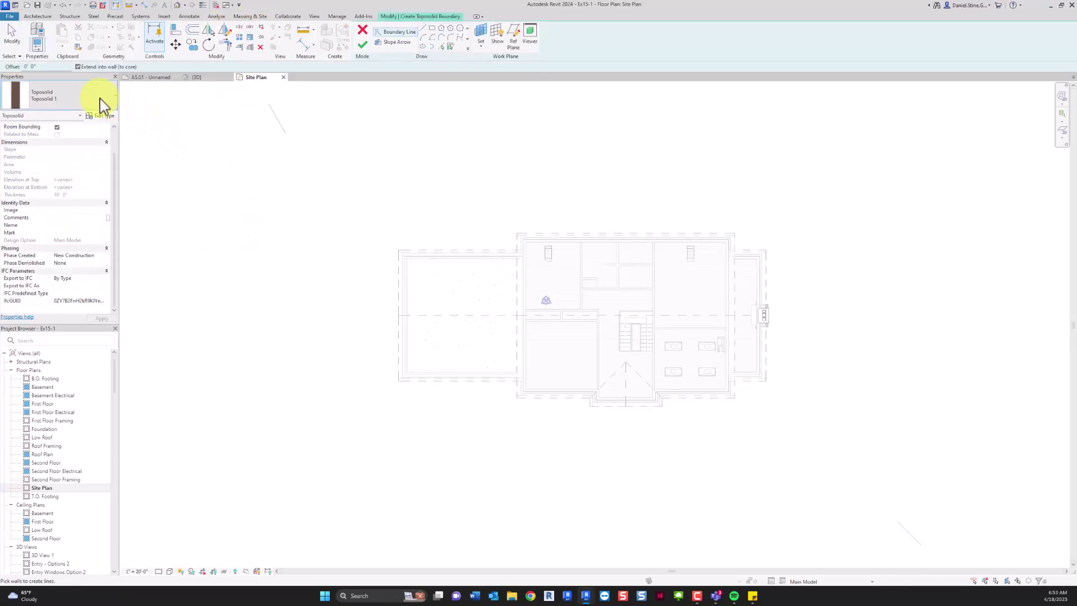
pyautogui.click(104, 105)
pyautogui.click(30, 141)
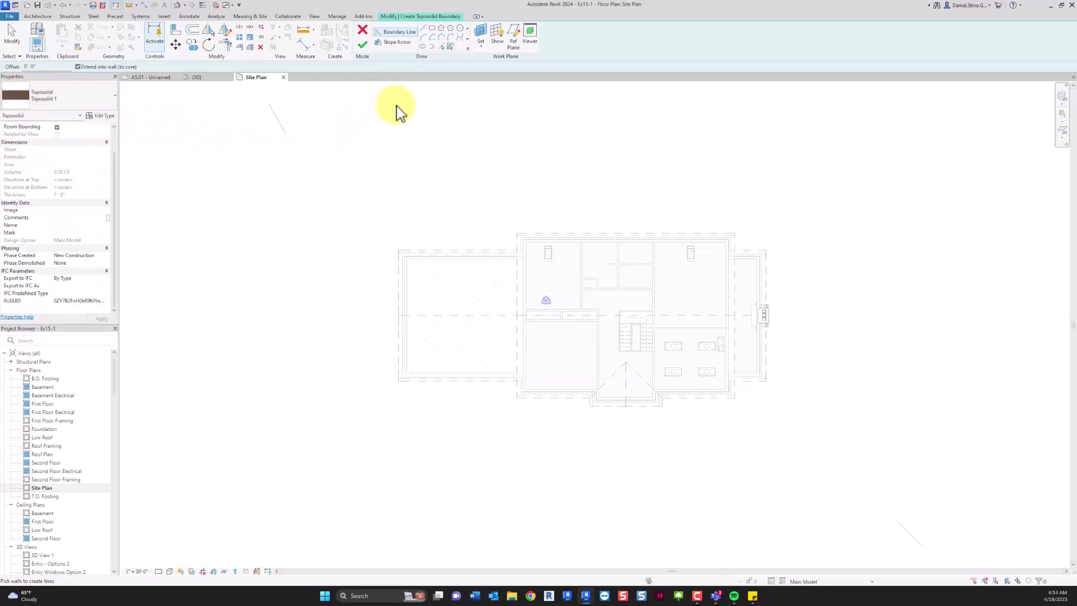
pyautogui.click(434, 29)
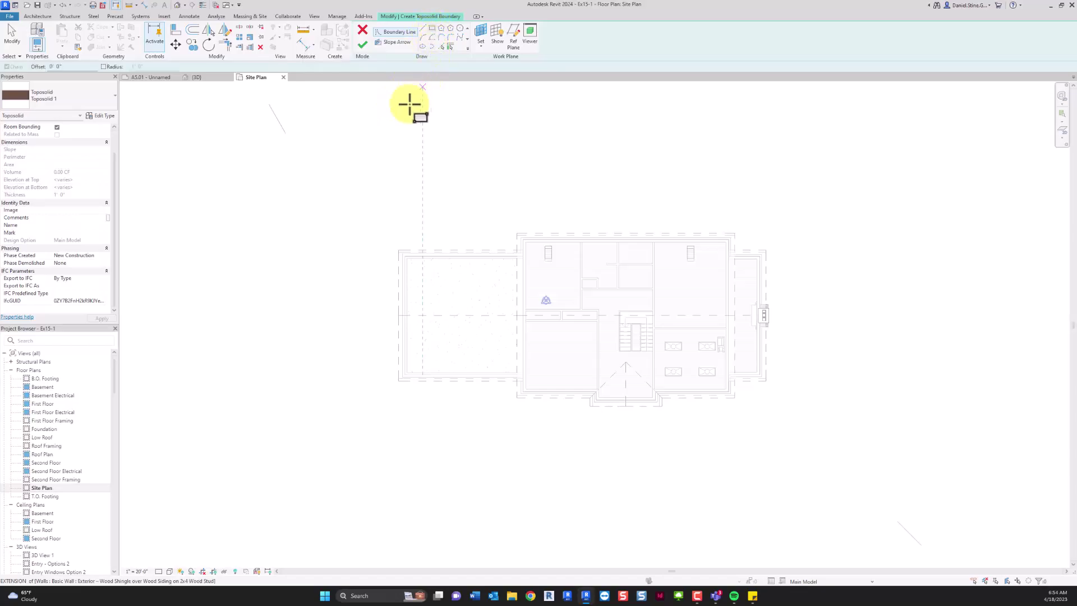
pyautogui.click(286, 133)
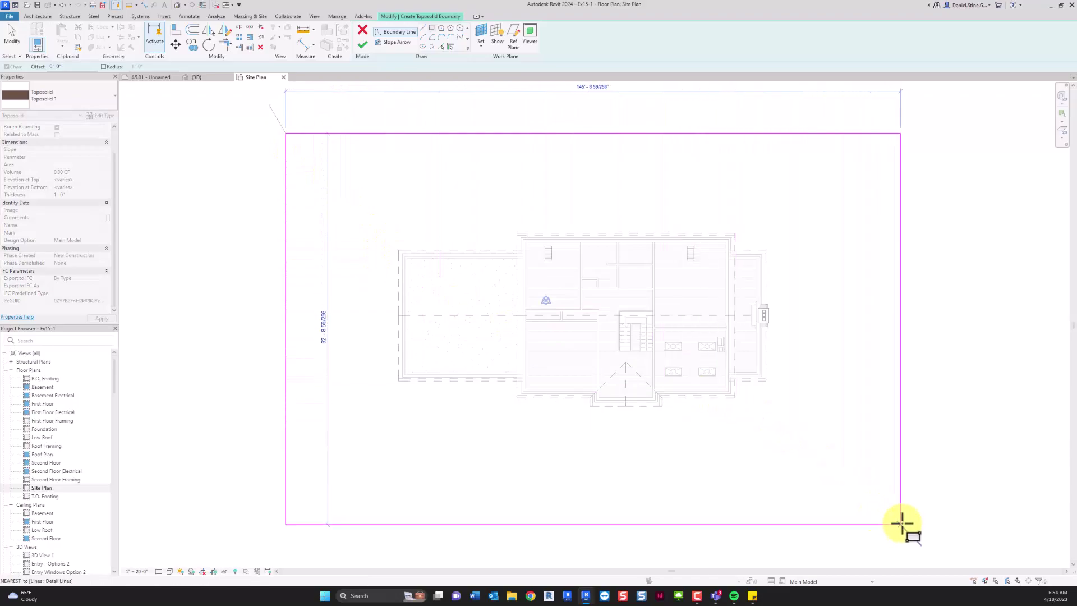
pyautogui.click(899, 521)
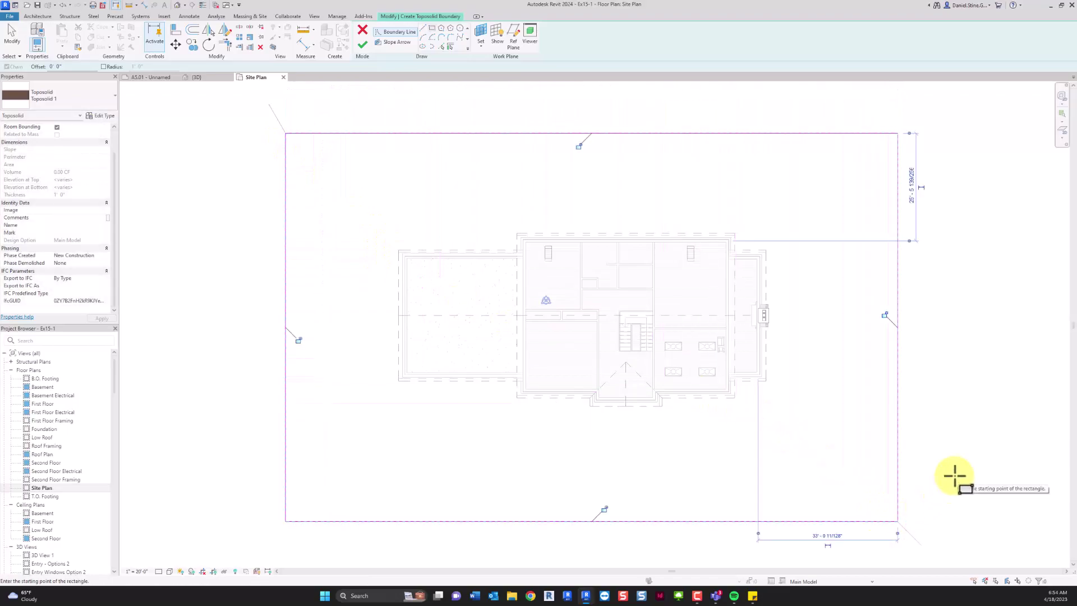
# Finish the toposolid without attaching walls and view it in the 3D view
pyautogui.click(361, 49)
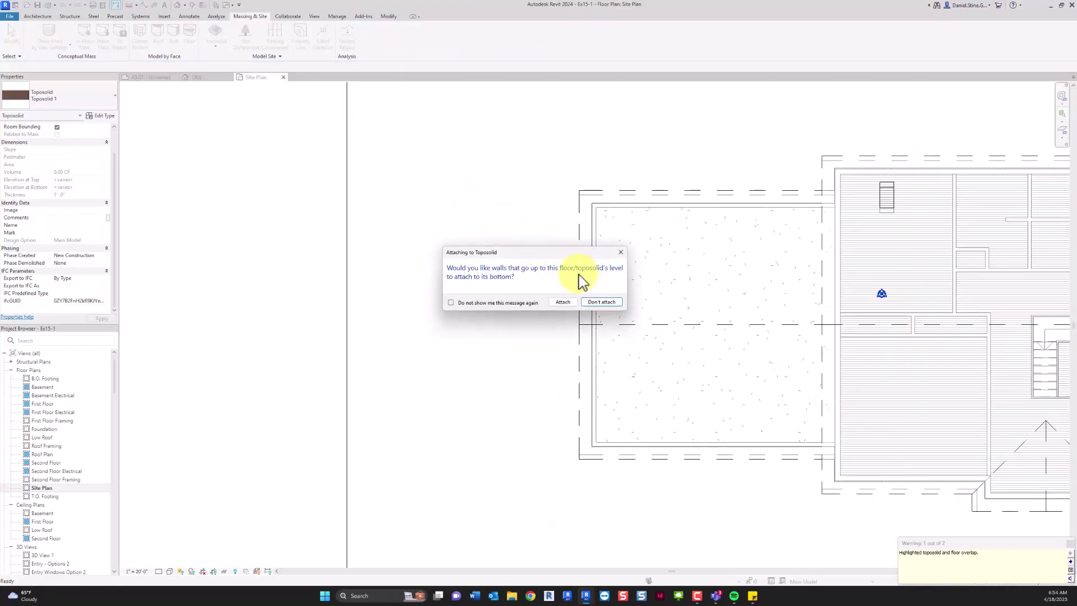
pyautogui.click(601, 302)
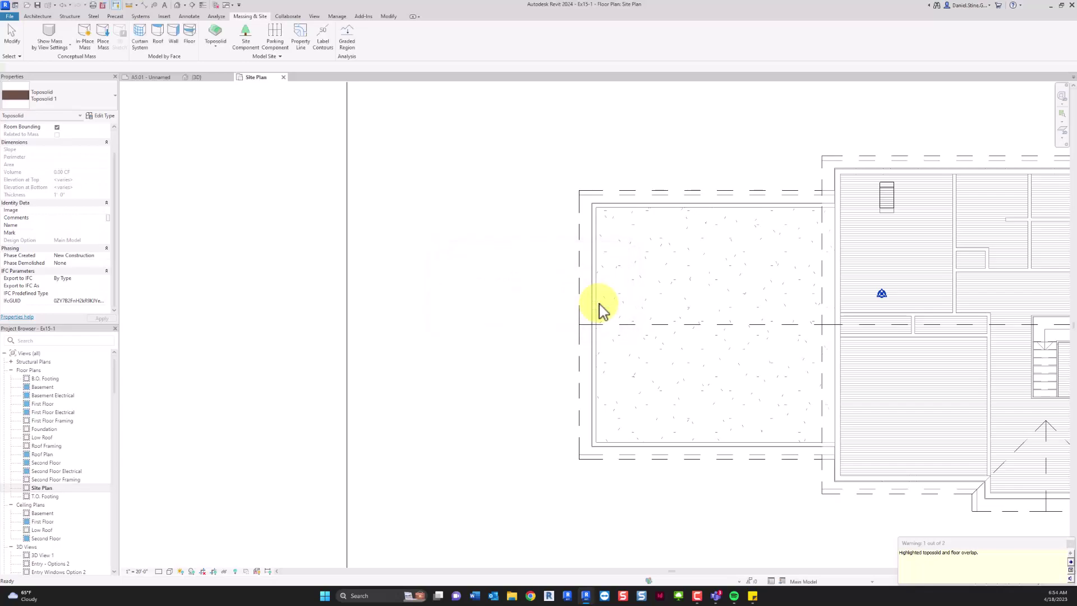
pyautogui.scroll(-5, 573, 298)
pyautogui.hotkey('ctrl', 'Tab')
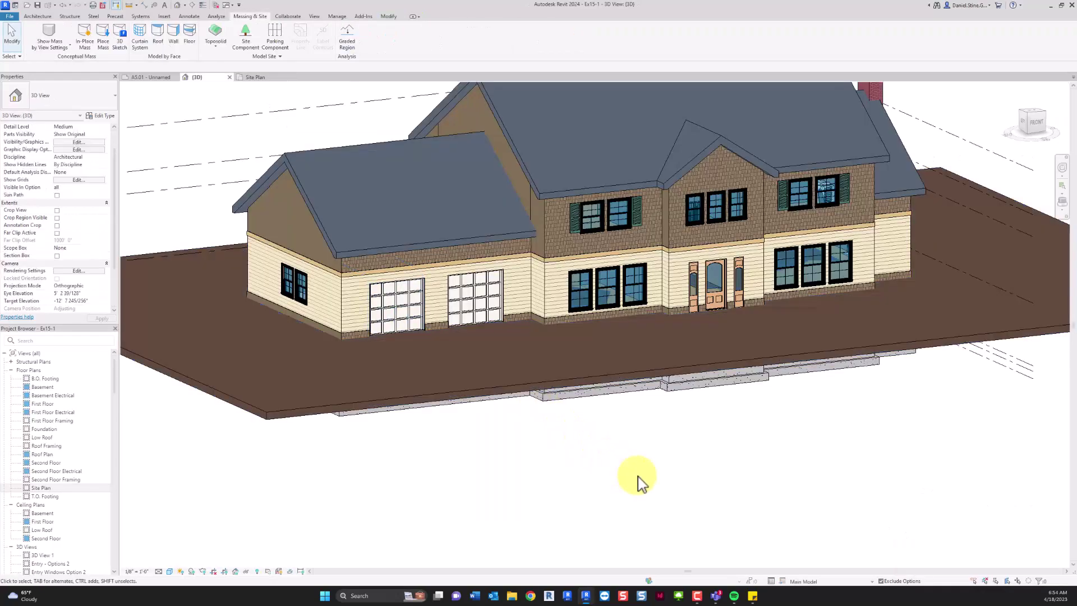
# Clear the selection, then select the new toposolid beneath the house in 3D
pyautogui.click(638, 481)
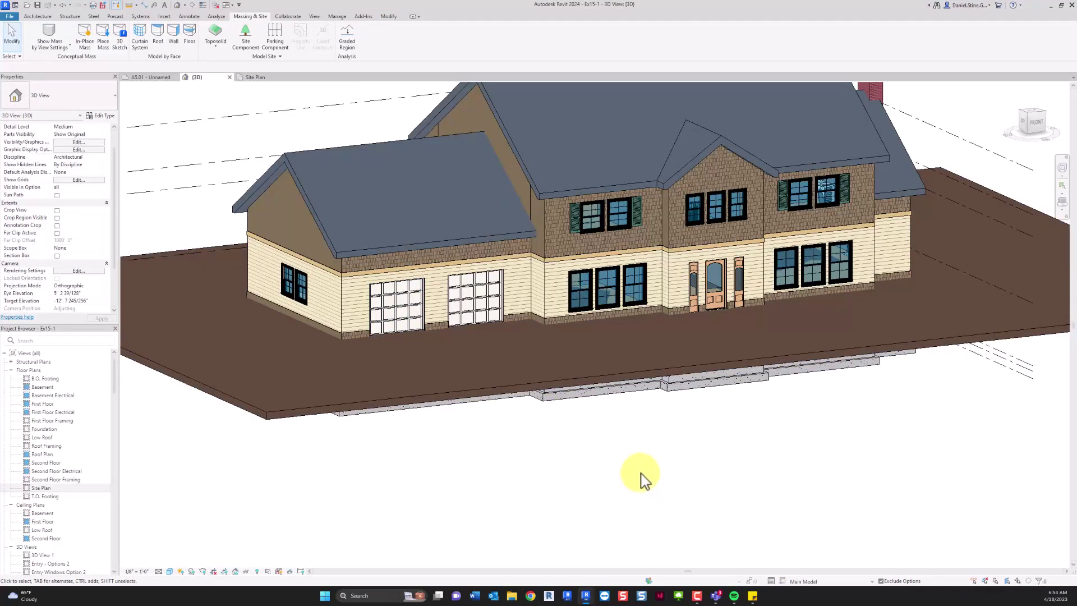
pyautogui.click(270, 415)
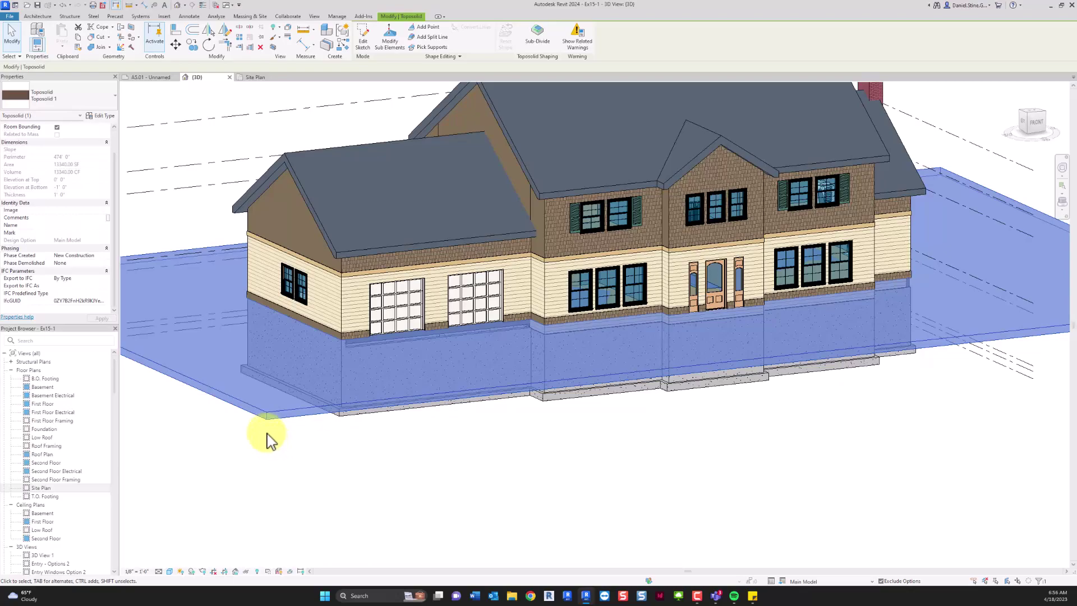
# Set the toposolid's Height Offset From Level to -2' 6" and return to the Site Plan
pyautogui.click(264, 415)
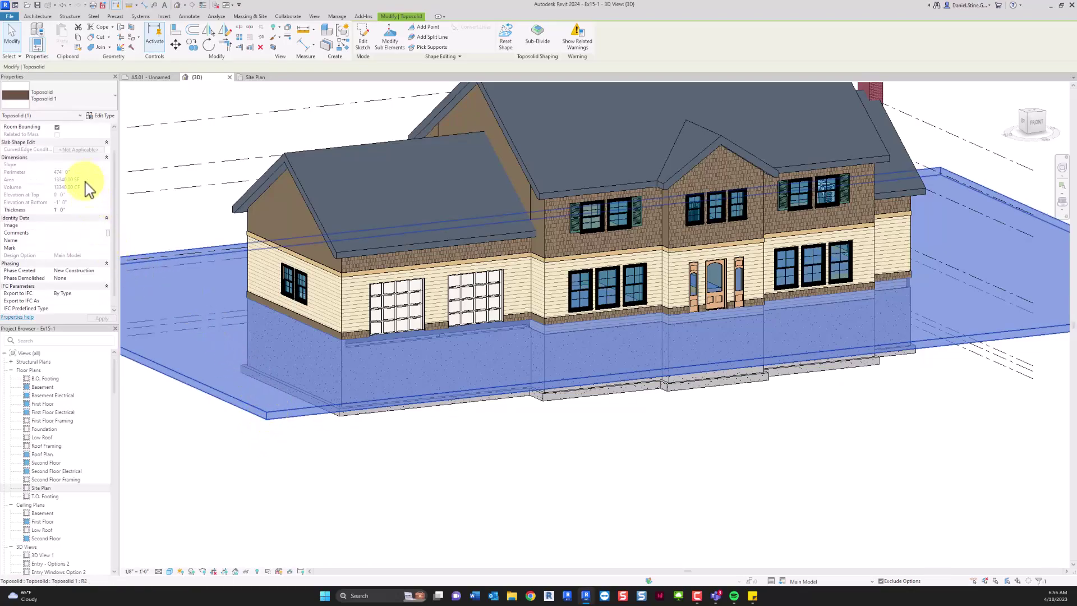
pyautogui.scroll(1, 89, 183)
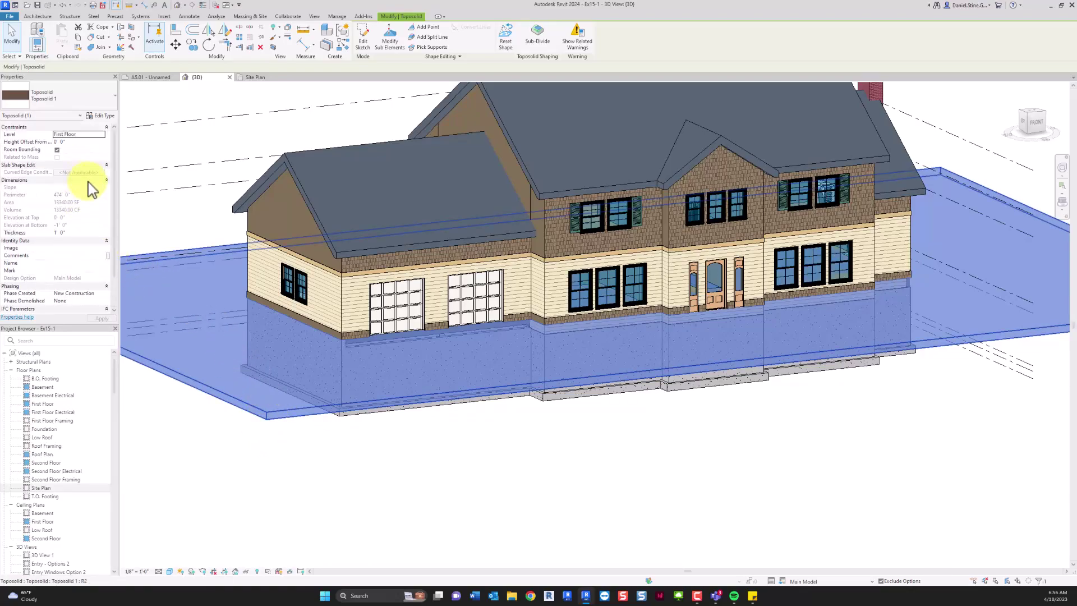
pyautogui.click(77, 142)
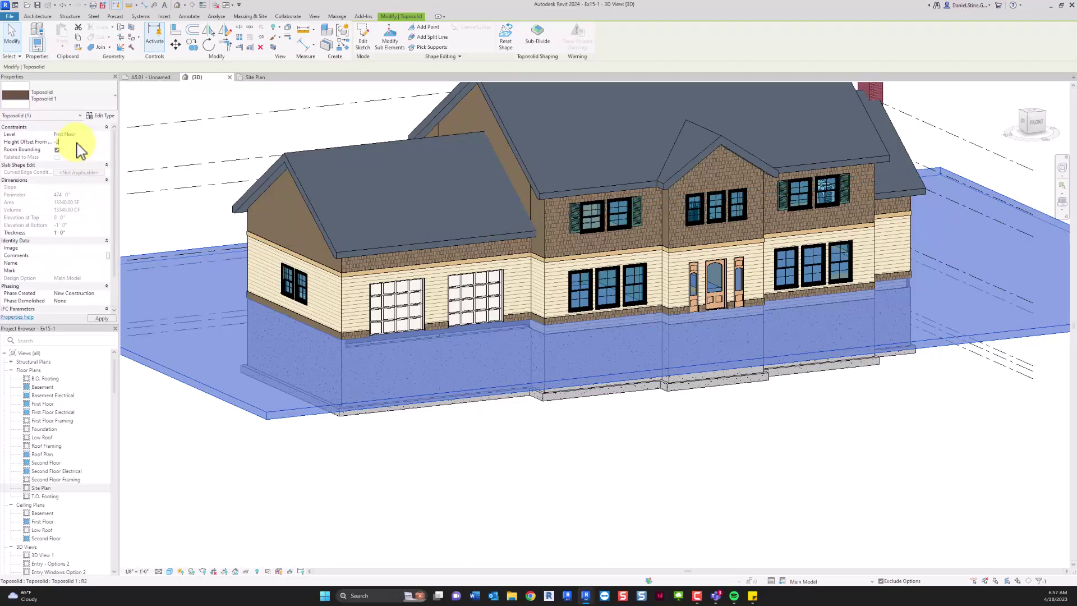
pyautogui.write('-2 6')
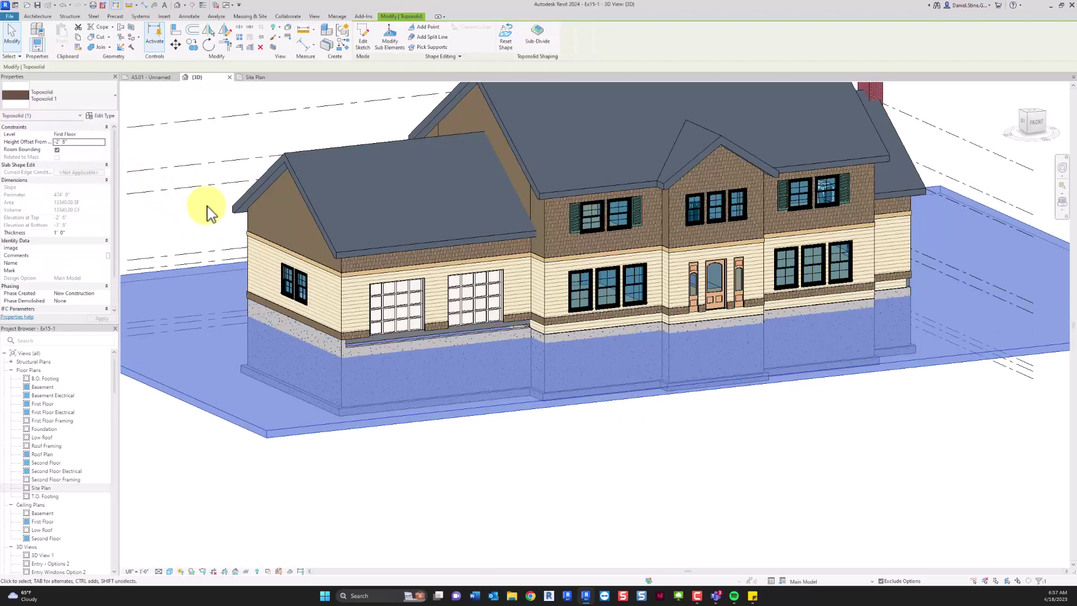
pyautogui.click(250, 79)
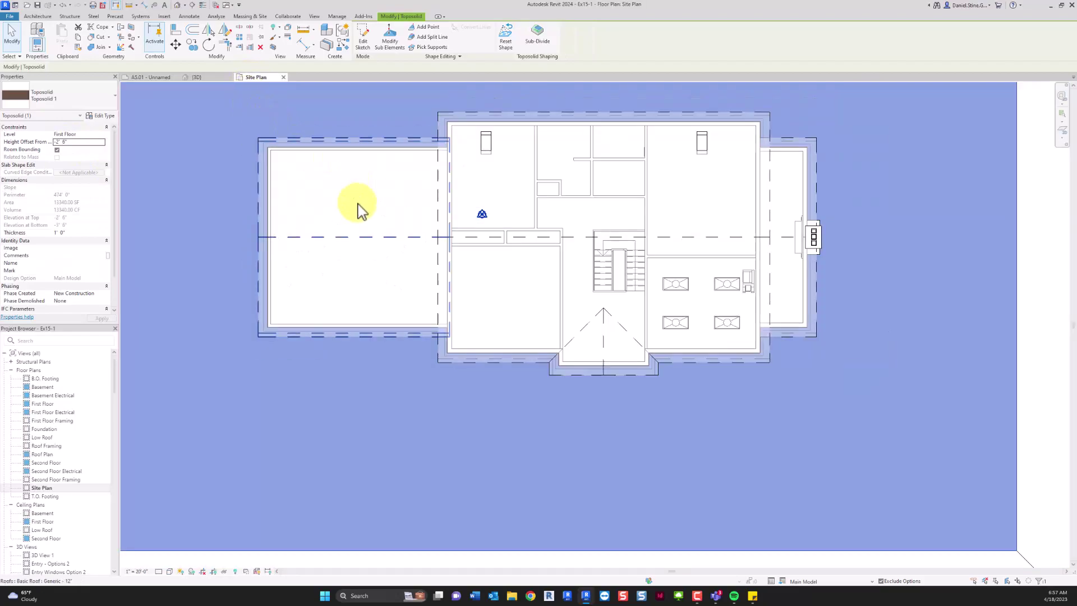
# Add a toposolid shape point at the front entry wall corner with elevation -1' 6"
pyautogui.click(422, 27)
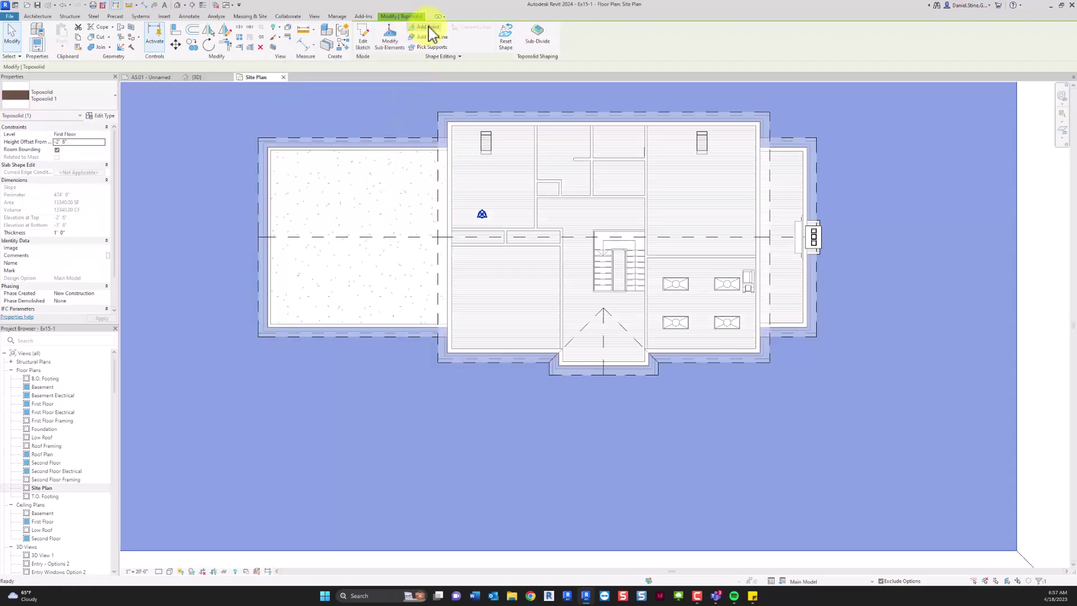
pyautogui.scroll(5, 563, 362)
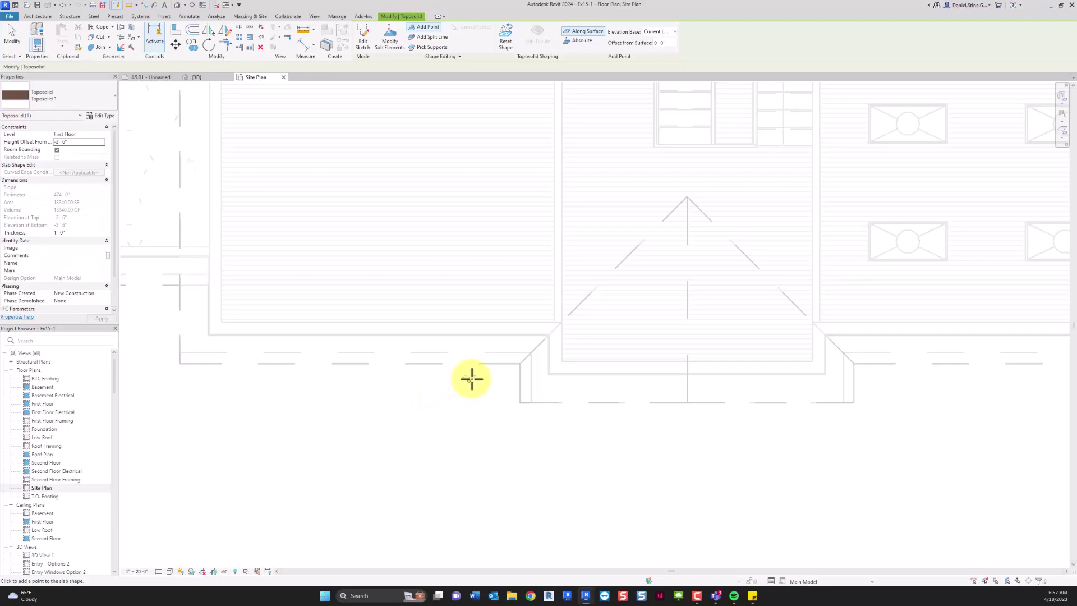
pyautogui.click(550, 335)
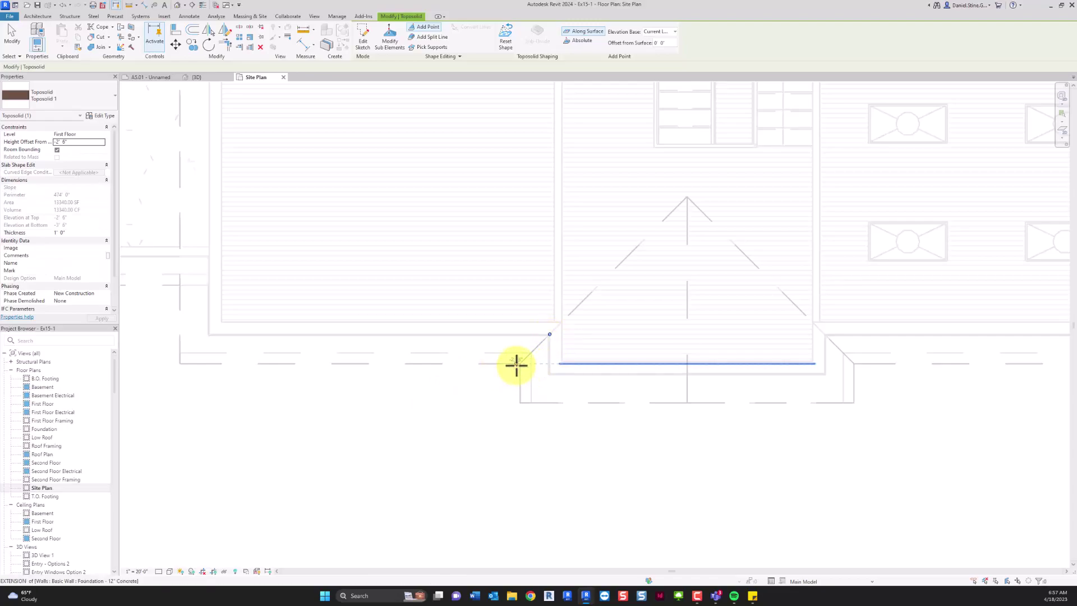
pyautogui.press('Escape')
pyautogui.press('Escape')
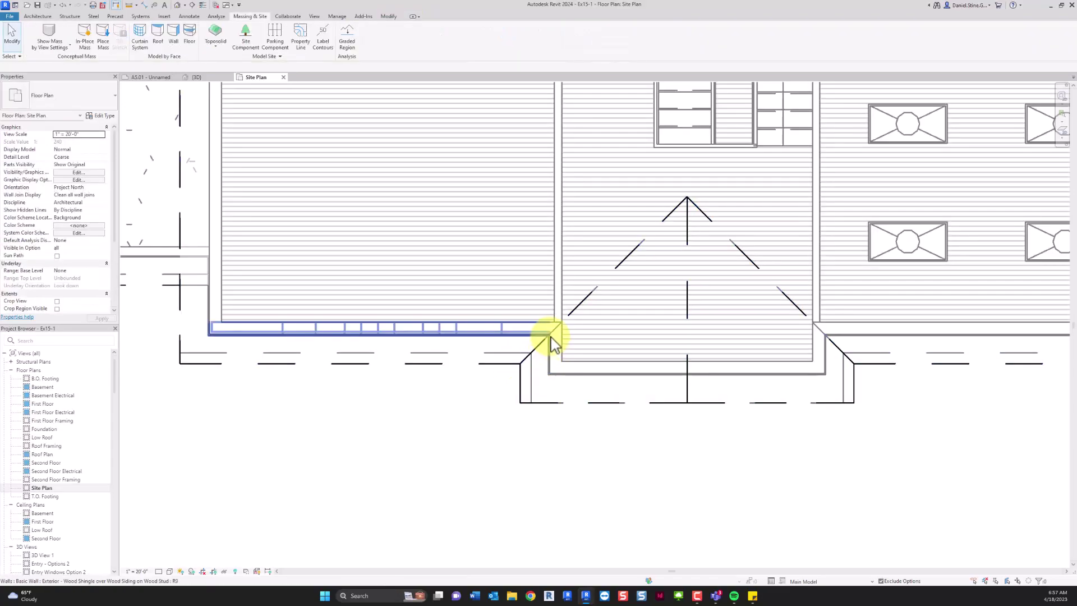
pyautogui.scroll(-5, 536, 373)
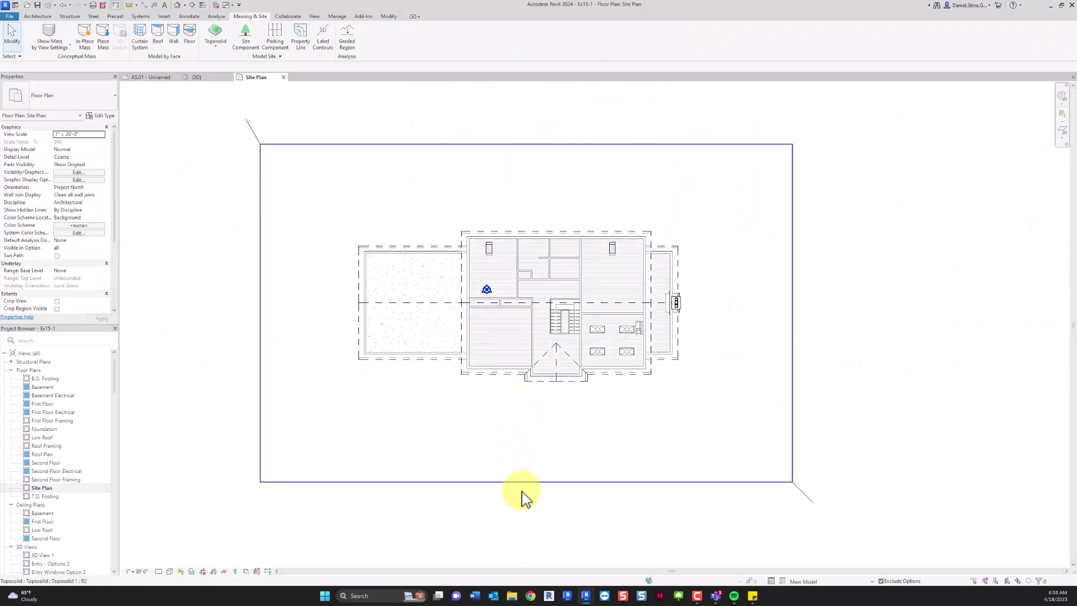
pyautogui.click(527, 481)
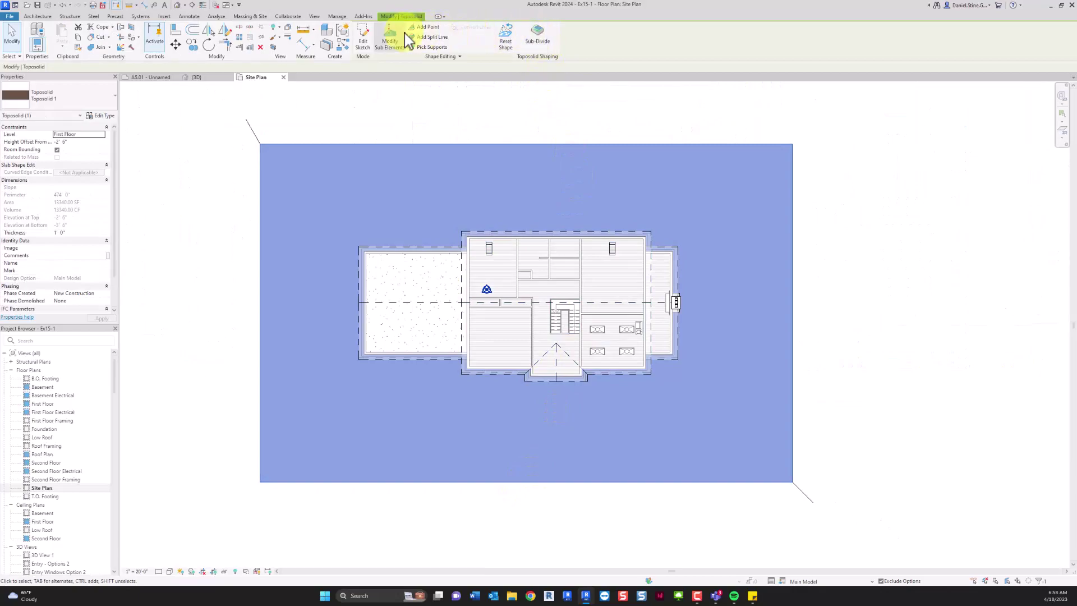
pyautogui.click(390, 37)
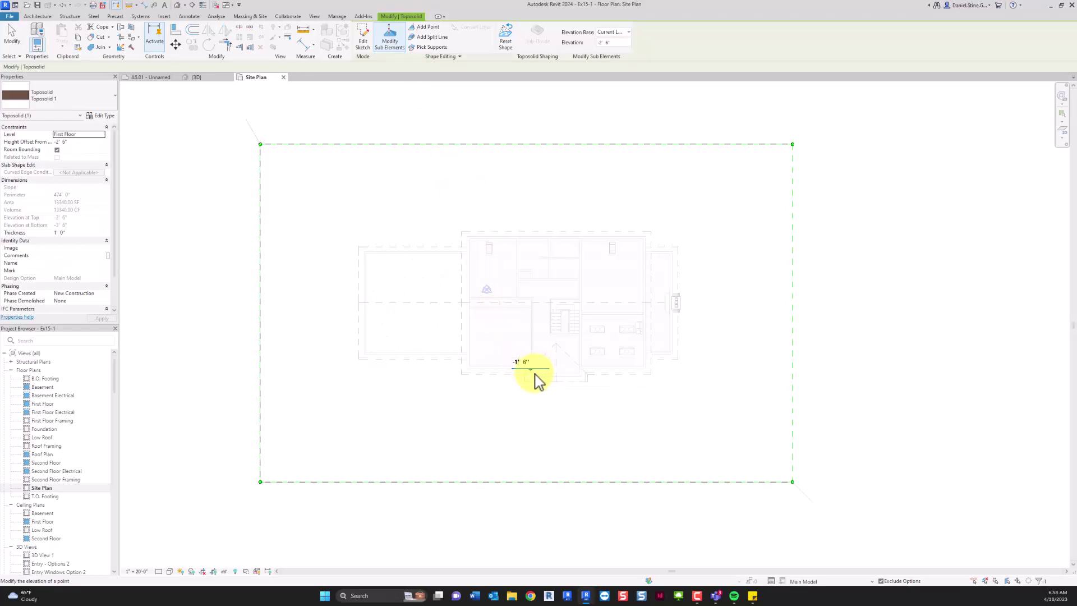
pyautogui.press('Return')
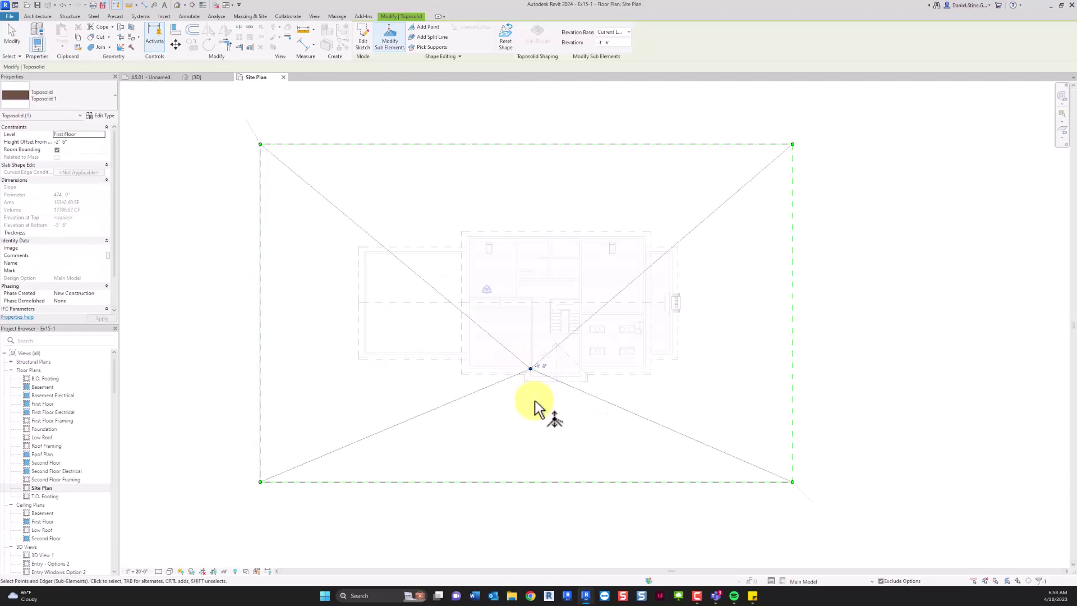
# Add shape points at the front porch corners and the right front wall corners
pyautogui.click(528, 367)
pyautogui.scroll(2, 528, 367)
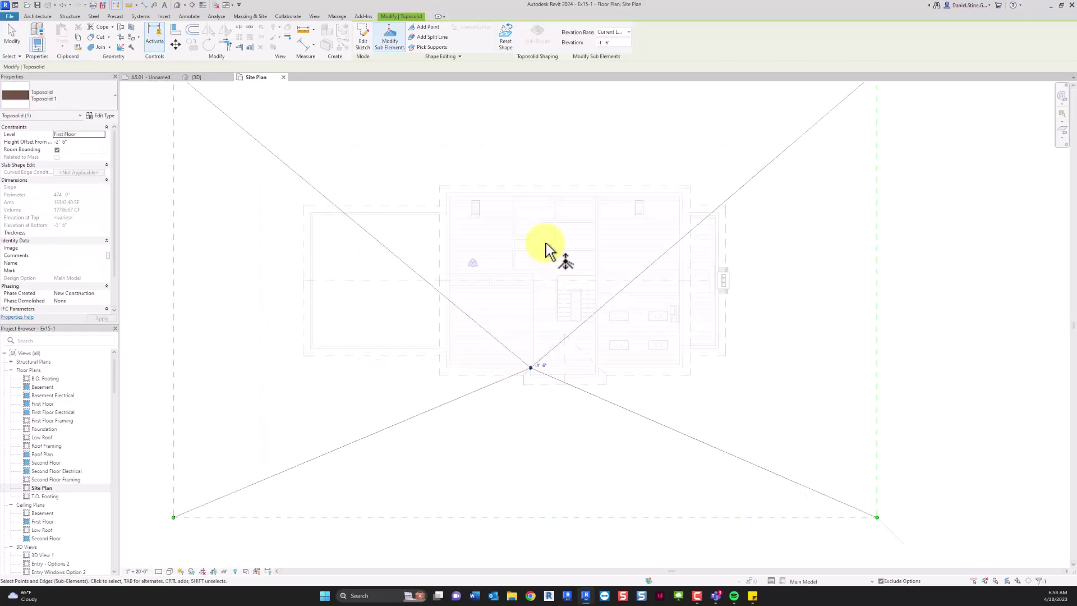
pyautogui.click(430, 27)
pyautogui.scroll(4, 533, 385)
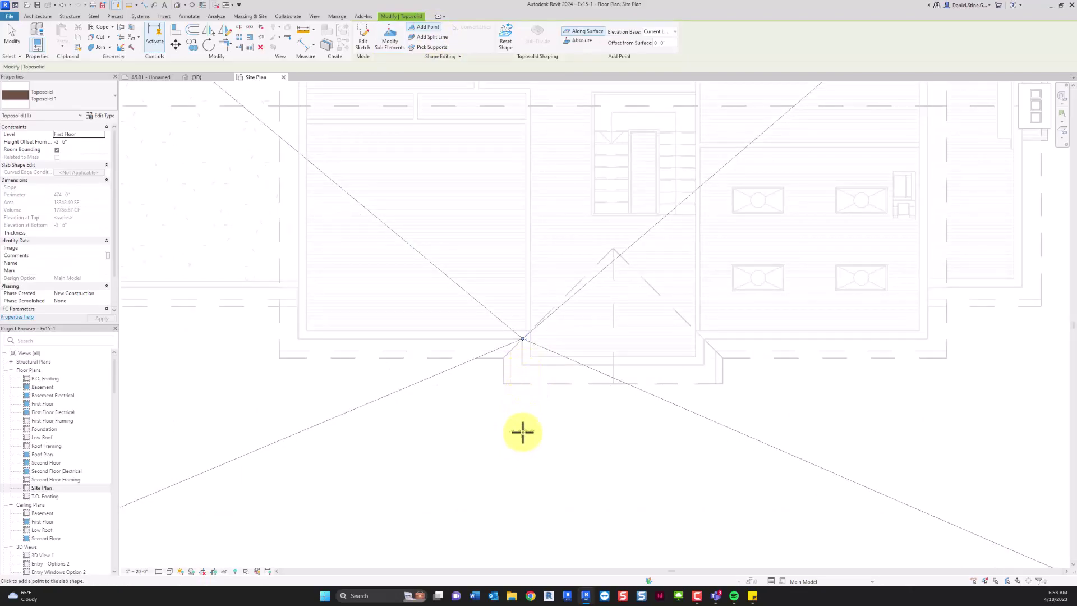
pyautogui.click(523, 365)
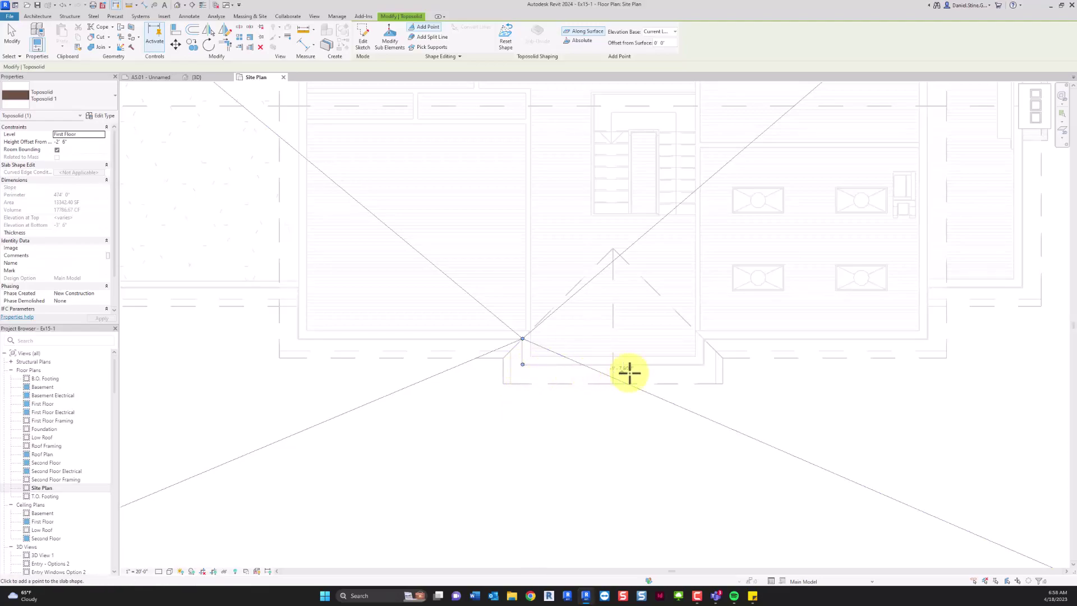
pyautogui.click(704, 364)
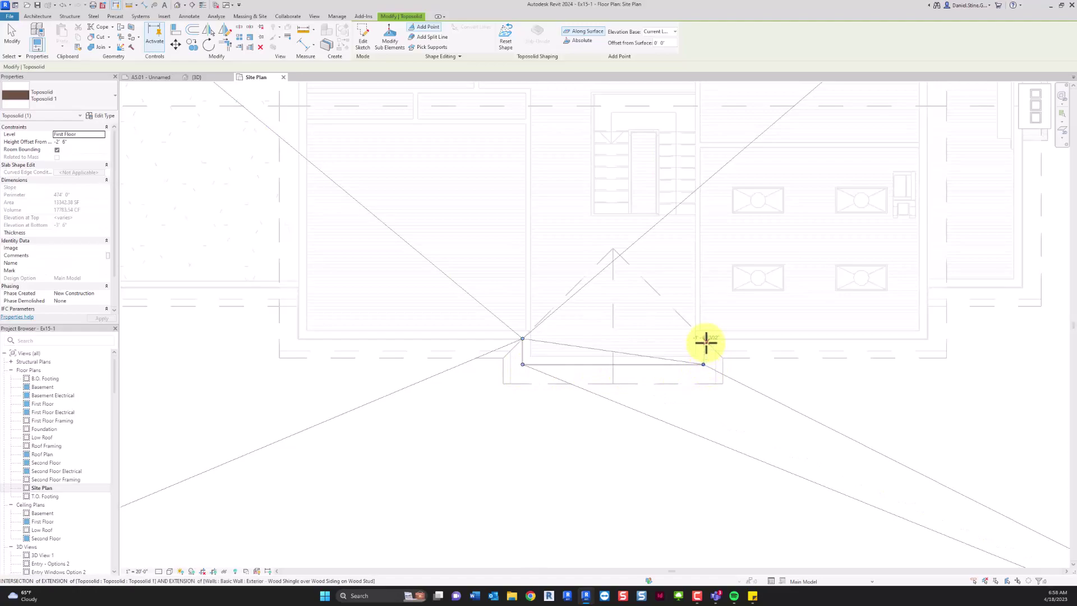
pyautogui.click(703, 339)
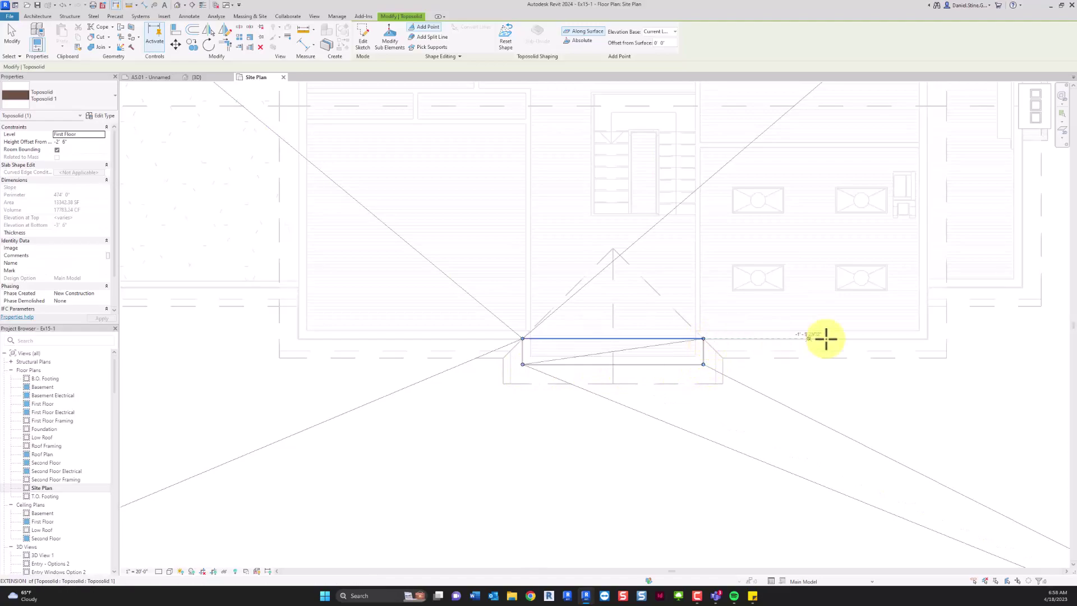
pyautogui.click(928, 339)
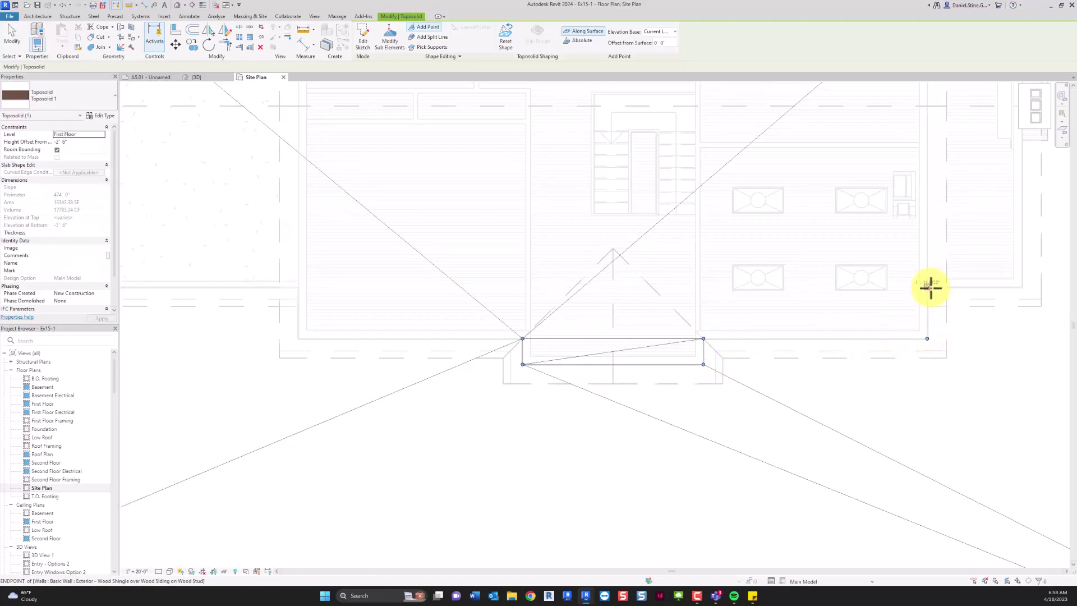
pyautogui.click(927, 287)
pyautogui.click(1021, 287)
# Add shape points at the back, left side and lower front wall corners
pyautogui.moveTo(1025, 286); pyautogui.dragTo(890, 500, button='middle')
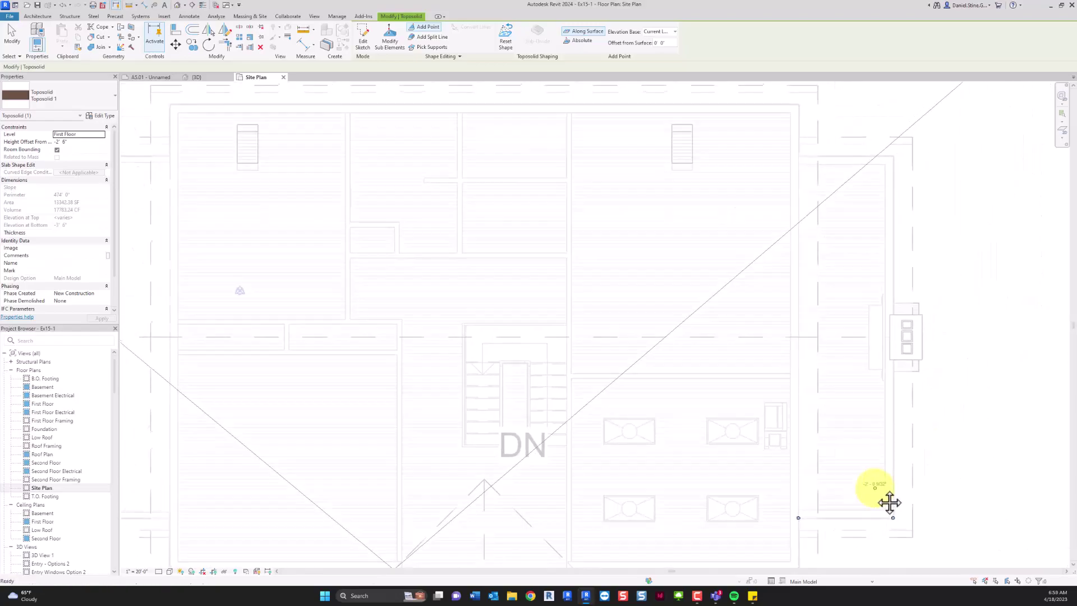
pyautogui.click(895, 157)
pyautogui.click(801, 156)
pyautogui.moveTo(165, 105); pyautogui.dragTo(487, 116, button='middle')
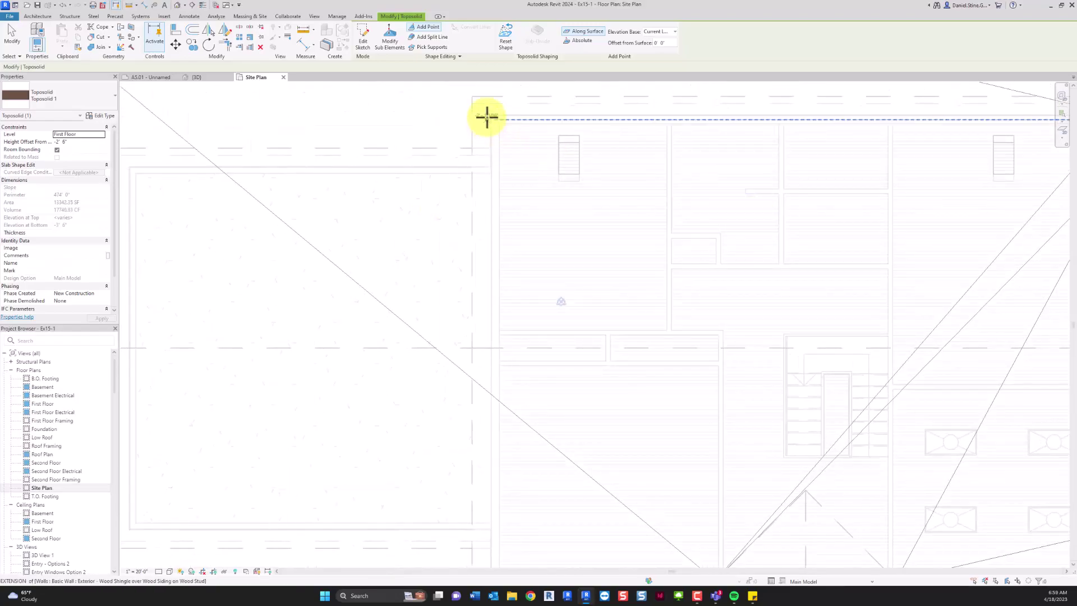
pyautogui.click(487, 117)
pyautogui.click(132, 163)
pyautogui.moveTo(186, 340); pyautogui.dragTo(273, 224, button='middle')
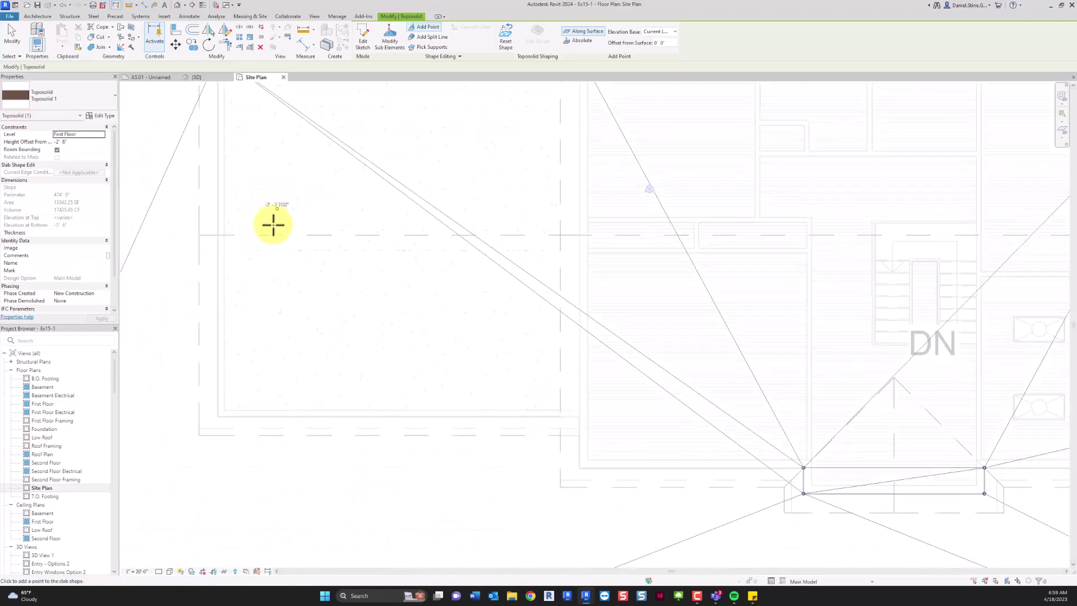
pyautogui.click(219, 416)
pyautogui.click(580, 415)
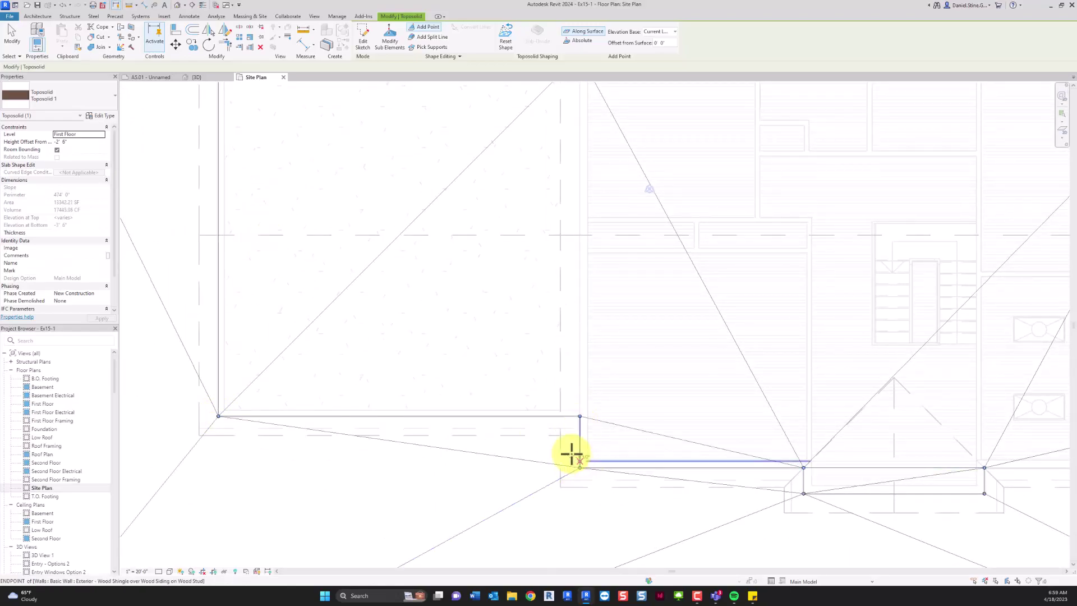
pyautogui.click(391, 40)
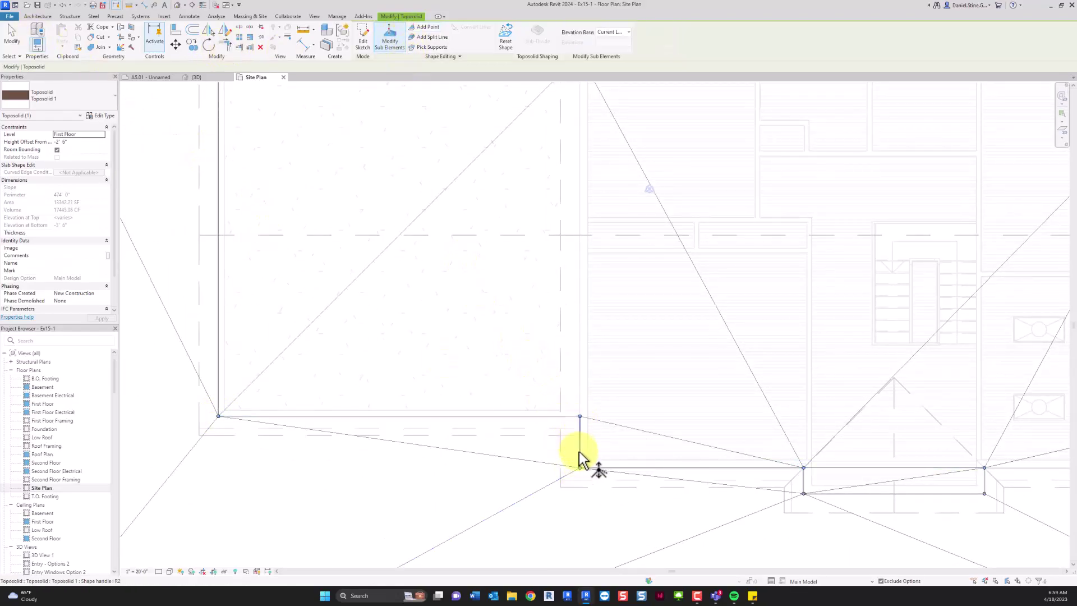
# Set the lower front wall corner and lower-left corner points to -1' 6"
pyautogui.click(581, 467)
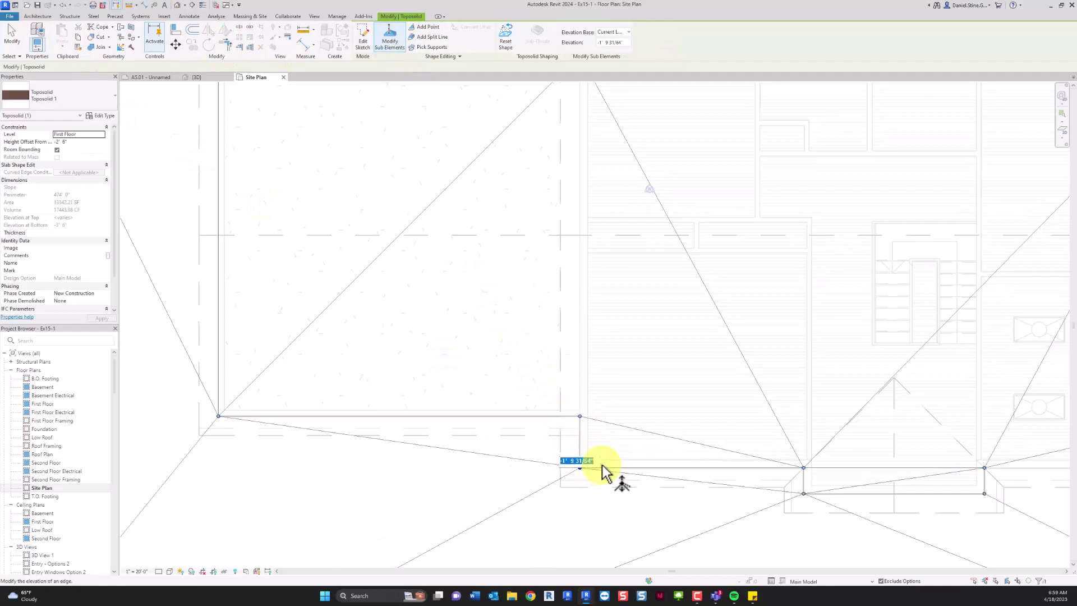
pyautogui.press('BackSpace')
pyautogui.write('-1 6')
pyautogui.moveTo(584, 457); pyautogui.dragTo(555, 460)
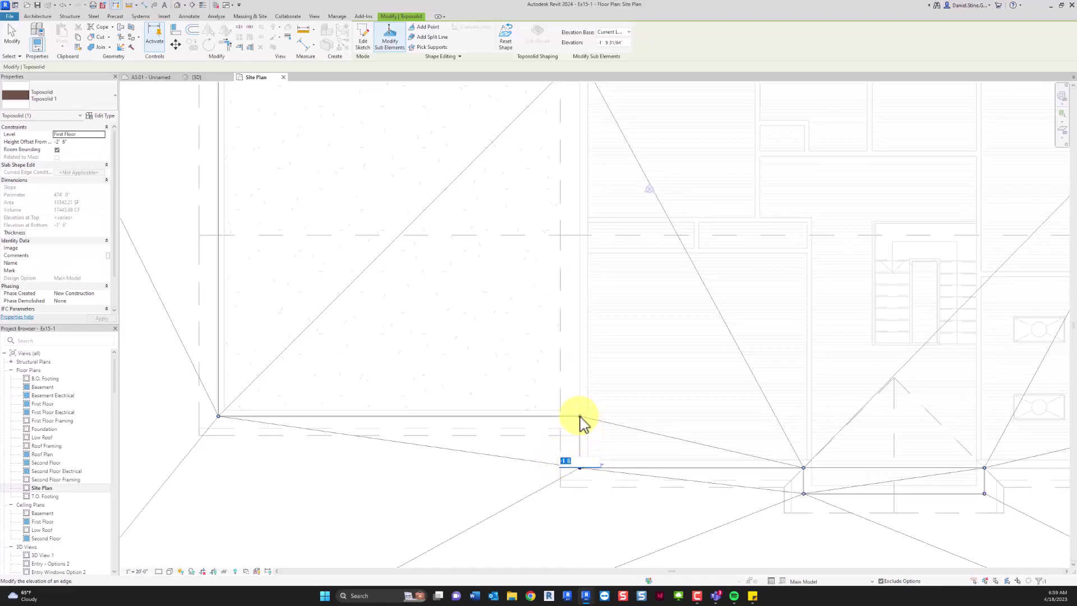
pyautogui.press('Return')
pyautogui.click(596, 420)
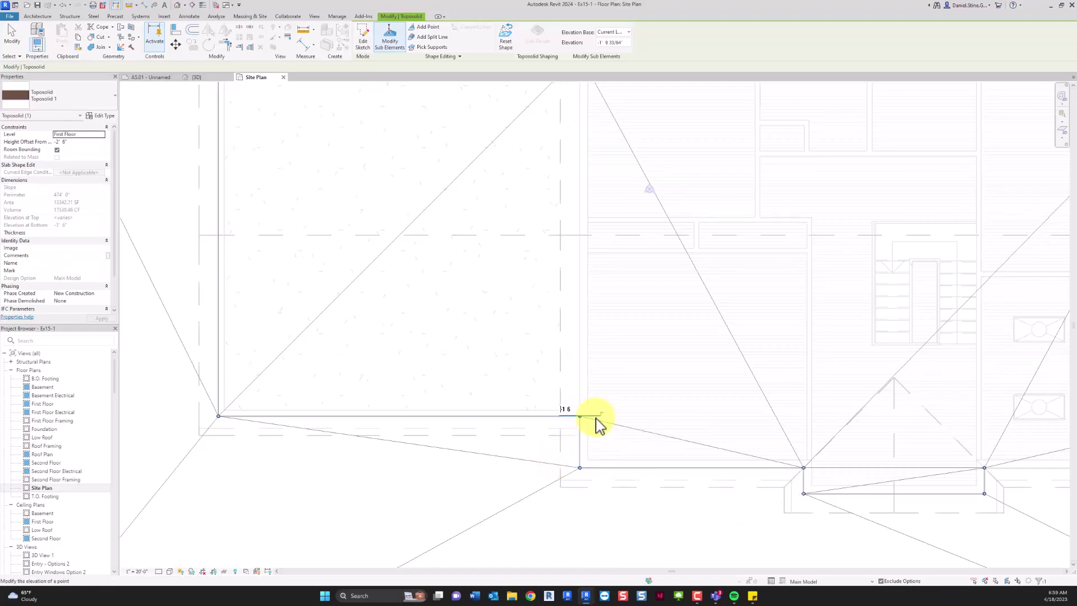
pyautogui.click(219, 417)
pyautogui.click(228, 411)
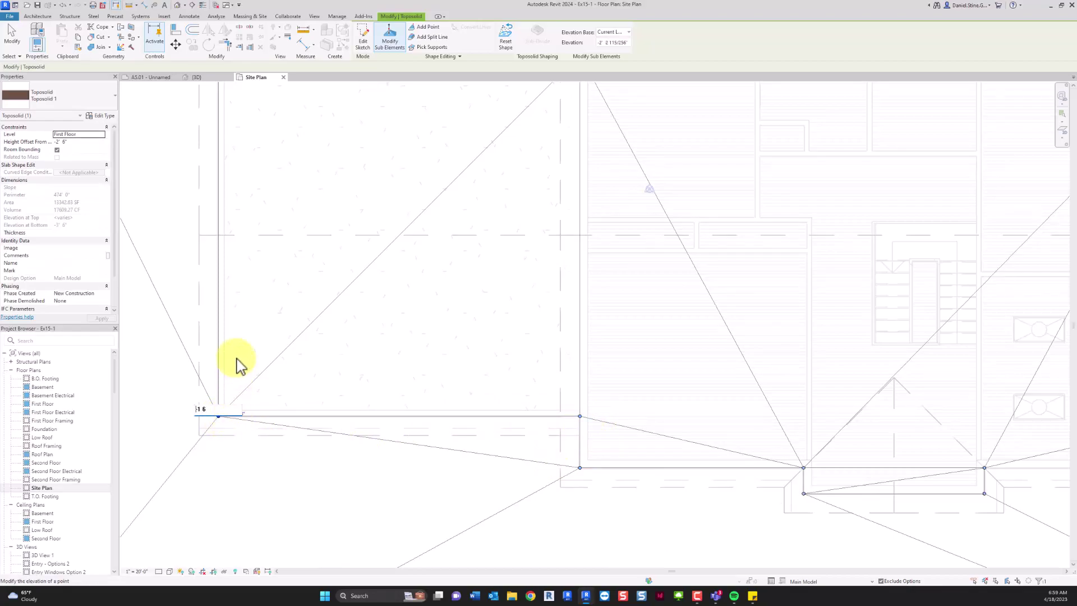
pyautogui.moveTo(247, 288); pyautogui.dragTo(303, 431, button='middle')
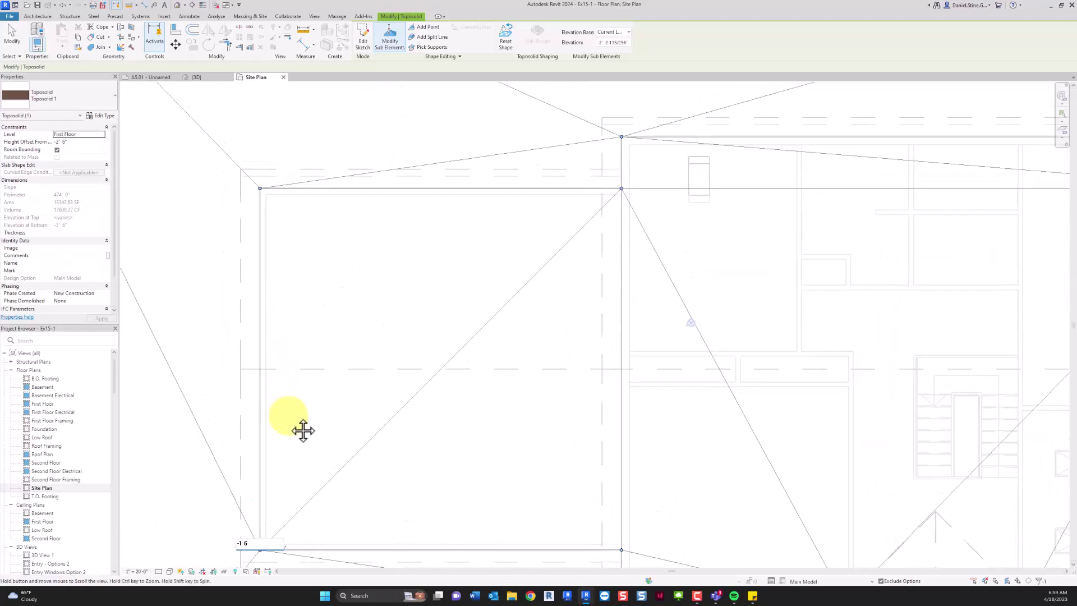
pyautogui.press('Return')
# Set the upper-left, upper-right, top and next house corner points to -1' 6"
pyautogui.click(276, 187)
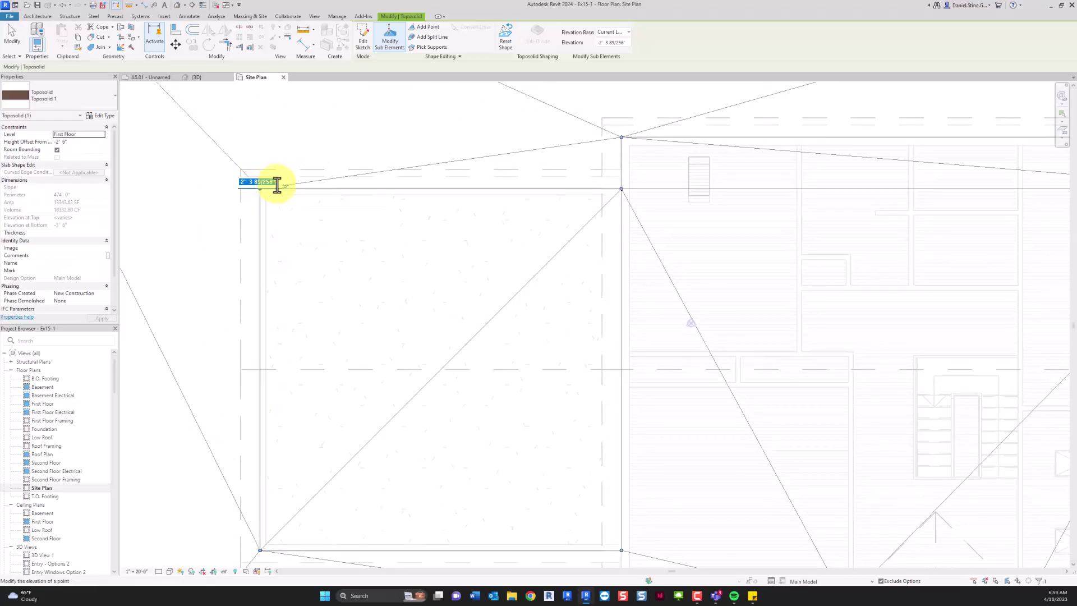
pyautogui.write('-1 6')
pyautogui.press('Return')
pyautogui.click(623, 188)
pyautogui.click(621, 139)
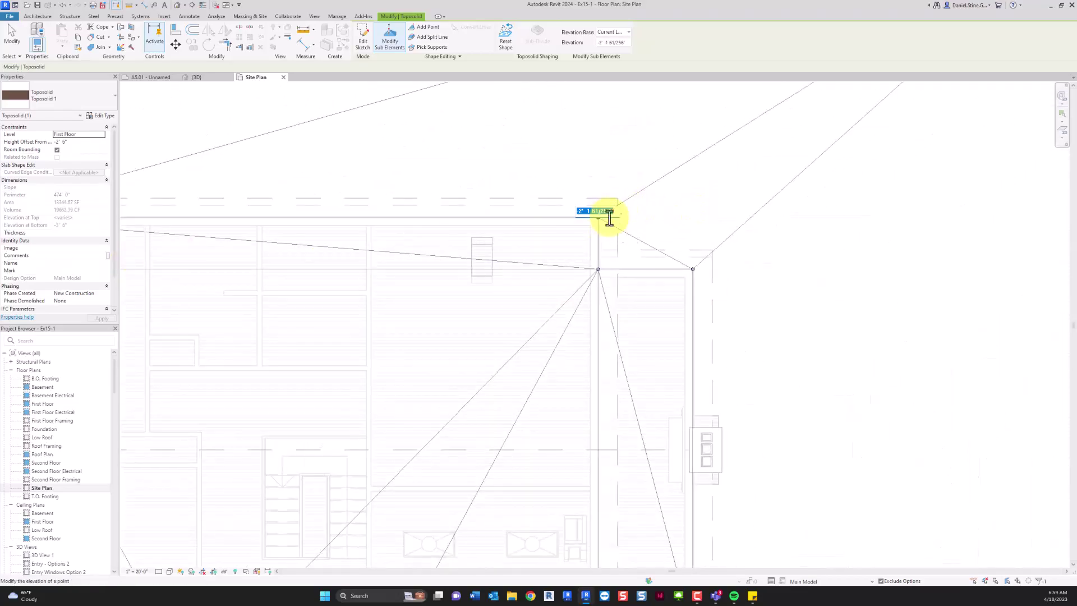
pyautogui.write('-1 6')
pyautogui.press('Return')
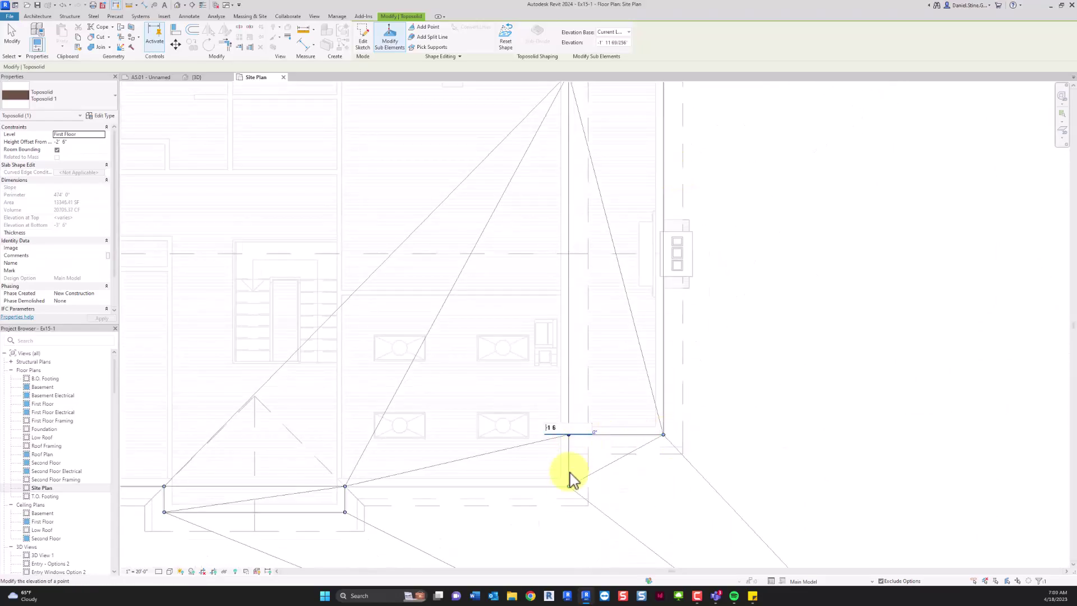
pyautogui.click(569, 487)
pyautogui.write('-1 6')
pyautogui.press('Return')
pyautogui.click(347, 487)
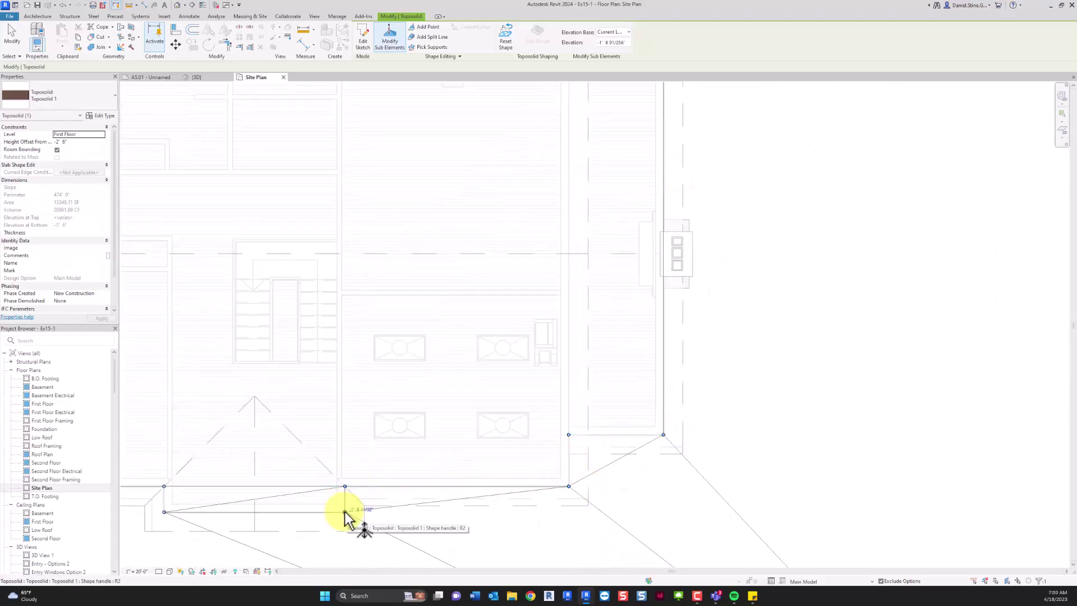
# Set the lower-left point to -1' 6" and select the corner point by the garage
pyautogui.click(165, 511)
pyautogui.write('-1 6')
pyautogui.press('Return')
pyautogui.moveTo(173, 499); pyautogui.dragTo(385, 441, button='middle')
pyautogui.click(382, 385)
pyautogui.moveTo(390, 404); pyautogui.dragTo(507, 409, button='middle')
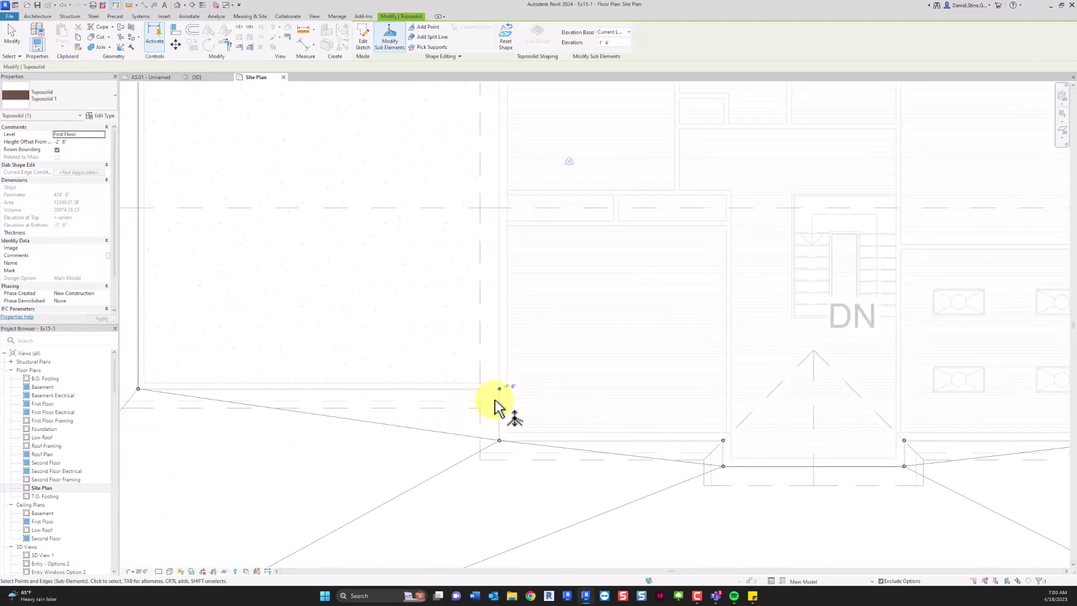
pyautogui.hotkey('ctrl', 'c')
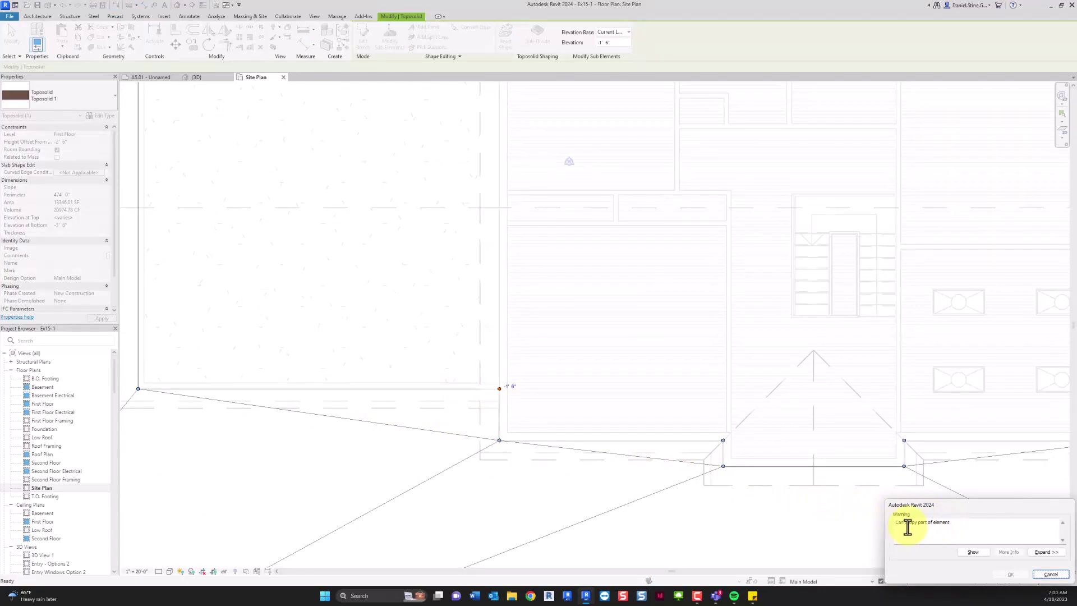
# Dismiss the copy warning and add two points along the garage slab's front edge
pyautogui.click(1051, 575)
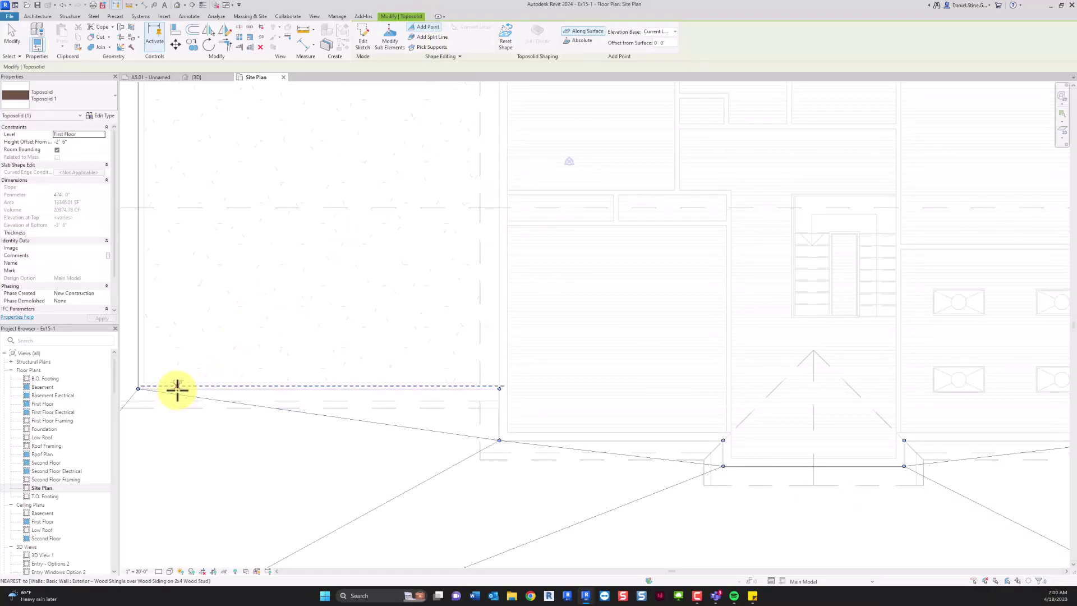
pyautogui.click(180, 386)
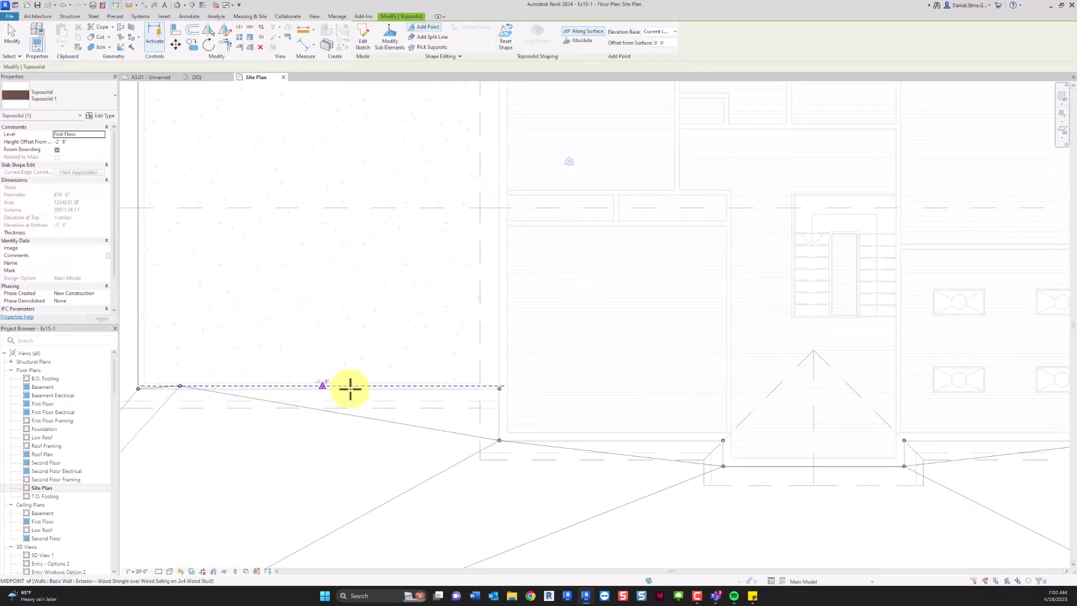
pyautogui.click(477, 386)
# Set both new garage-edge points to 0' 0" elevation
pyautogui.press('Escape')
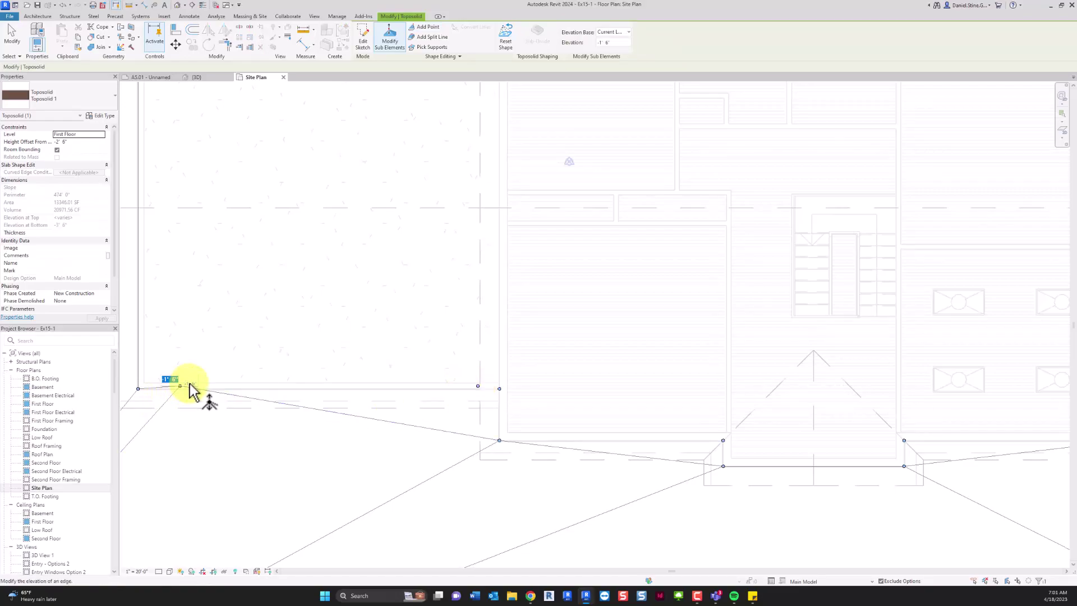
pyautogui.press('Return')
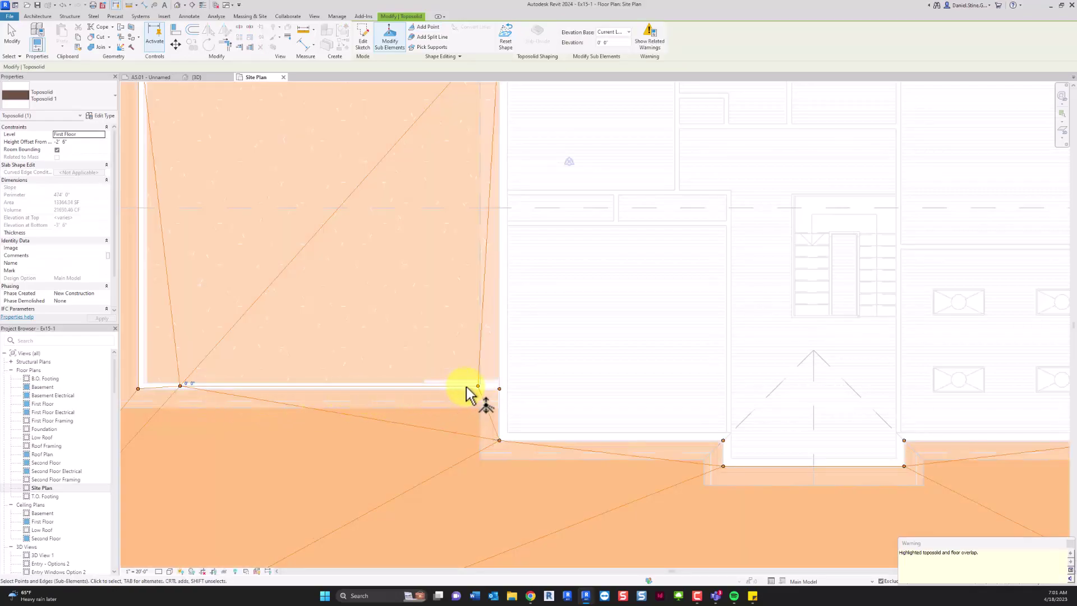
pyautogui.press('Escape')
pyautogui.click(482, 385)
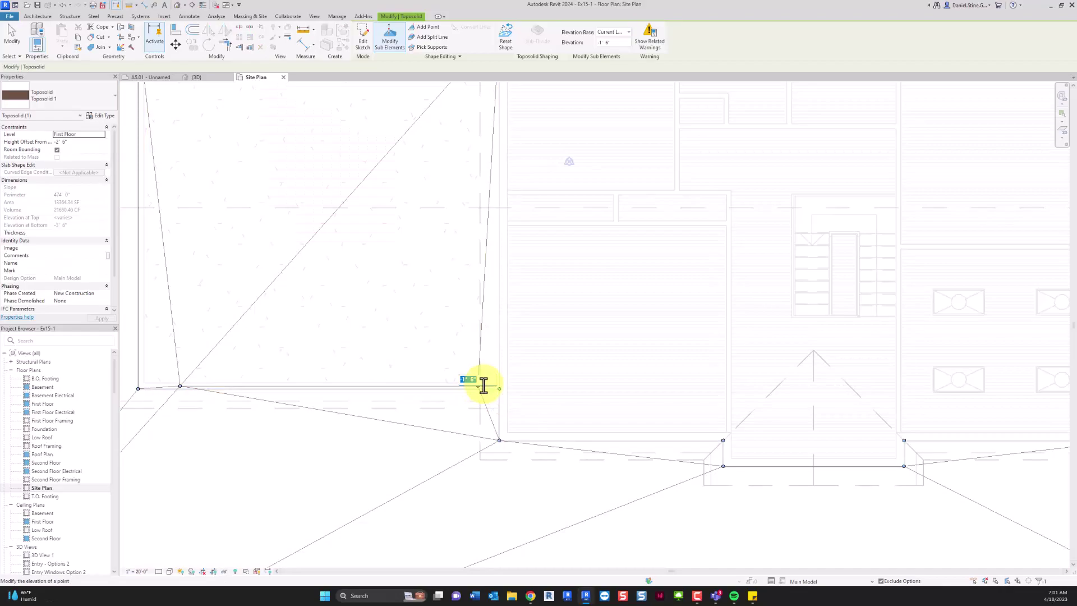
pyautogui.write('0')
pyautogui.press('Return')
pyautogui.scroll(-4, 449, 405)
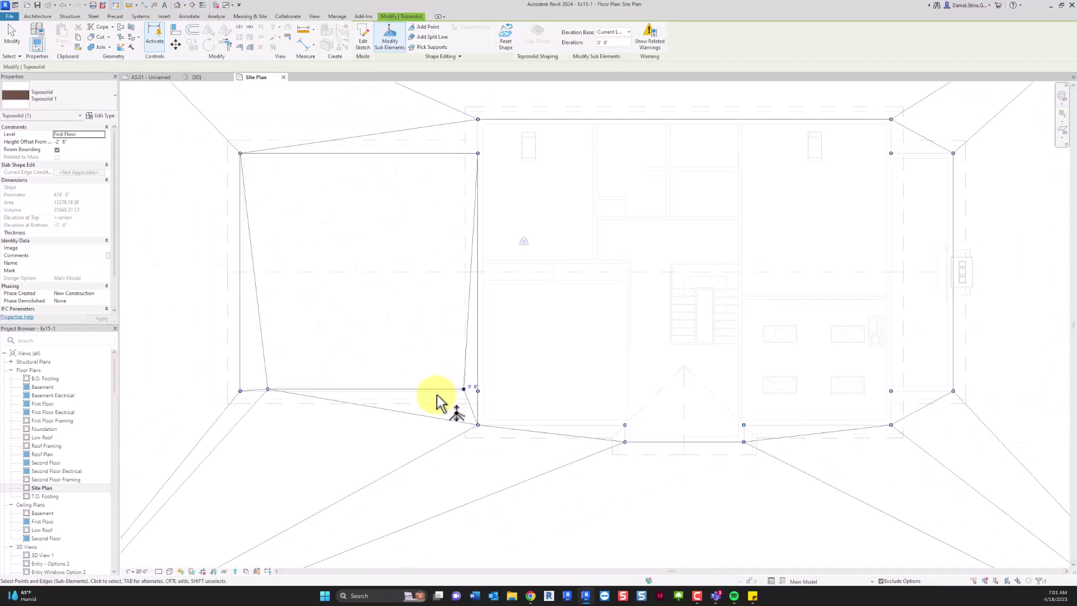
pyautogui.scroll(-2, 432, 402)
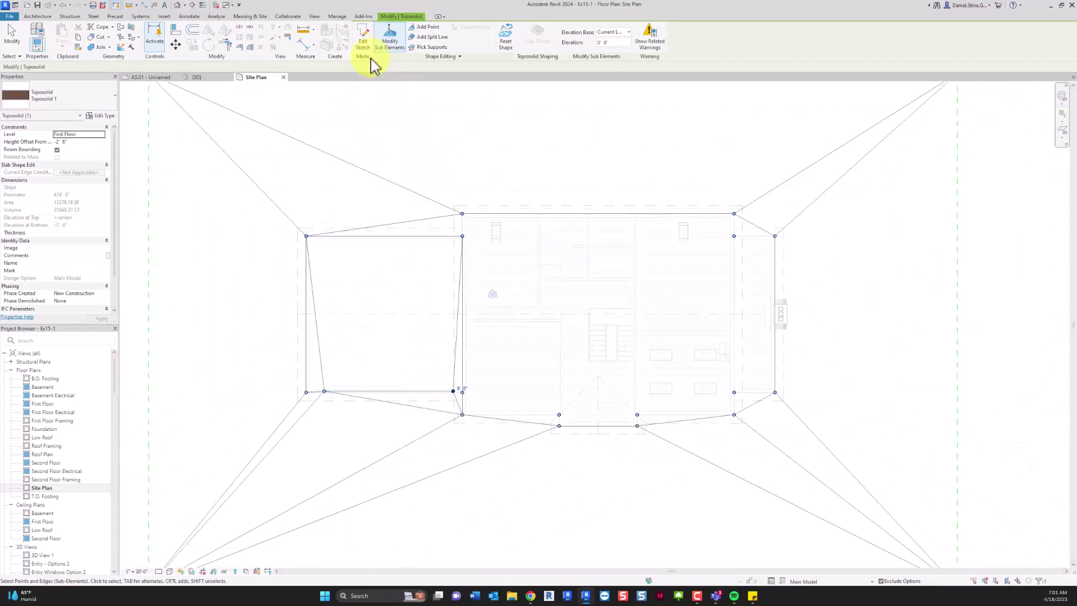
# Finish editing the toposolid's shape and switch to the default 3D view
pyautogui.click(213, 103)
pyautogui.click(16, 42)
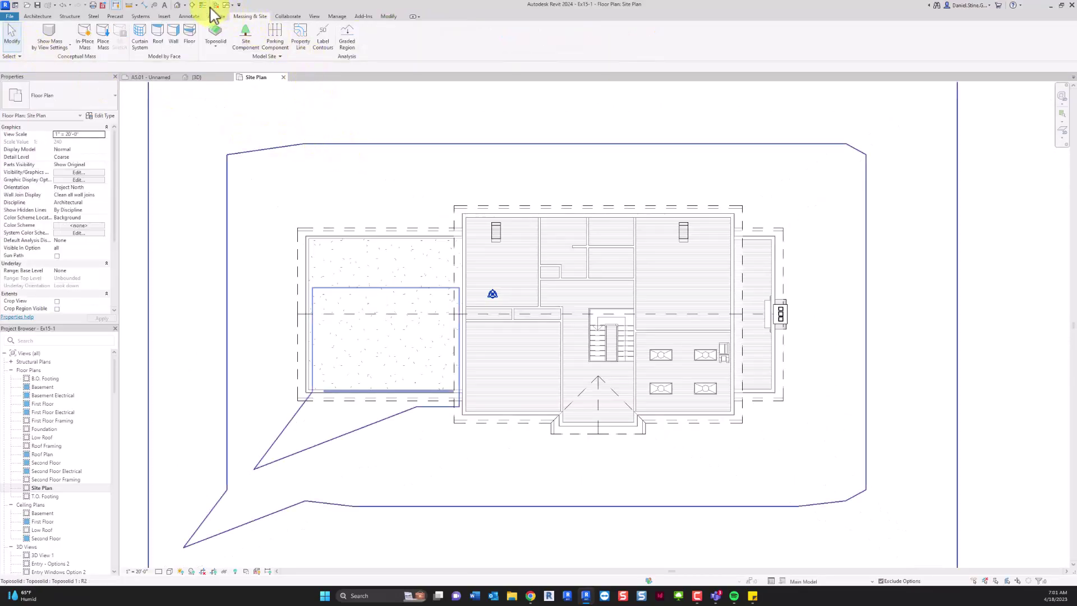
pyautogui.click(182, 5)
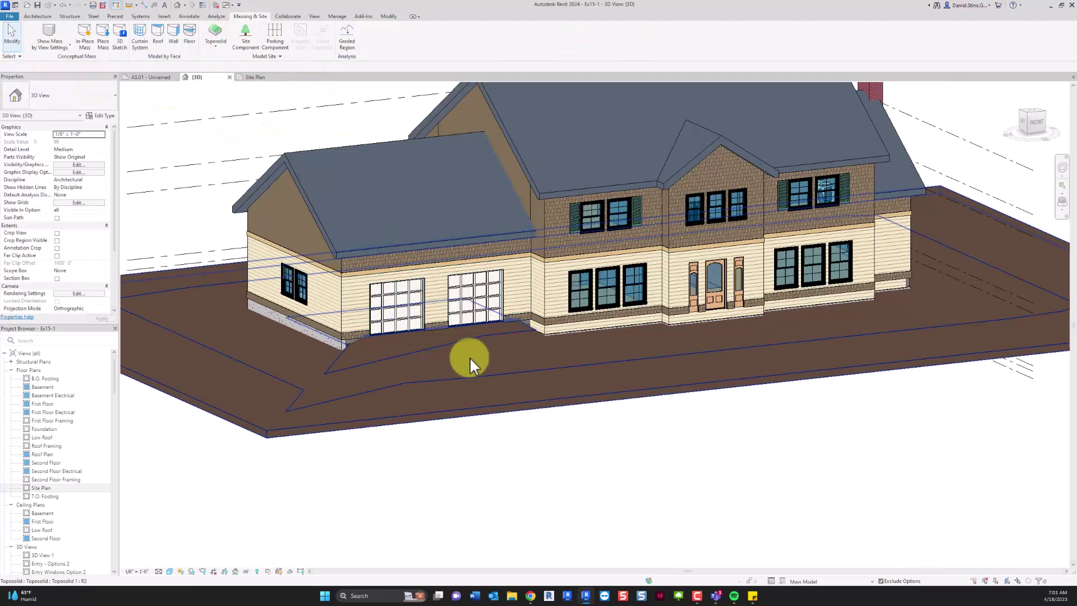
# Orbit around the house to inspect the graded toposolid from the front and left side
pyautogui.moveTo(606, 440)
pyautogui.keyDown('shift'); pyautogui.mouseDown(button='middle')
pyautogui.moveTo(594, 473)
pyautogui.moveTo(445, 394)
pyautogui.moveTo(390, 404)
pyautogui.moveTo(596, 436)
pyautogui.mouseUp(button='middle'); pyautogui.keyUp('shift')
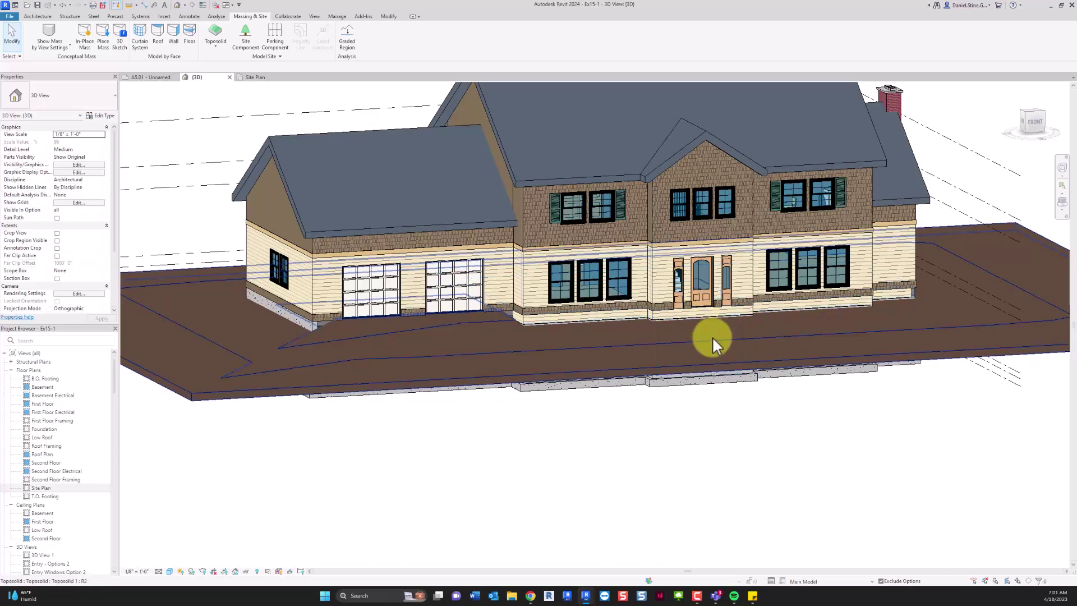
pyautogui.keyDown('shift'); pyautogui.moveTo(473, 392); pyautogui.dragTo(606, 409, button='middle'); pyautogui.keyUp('shift')
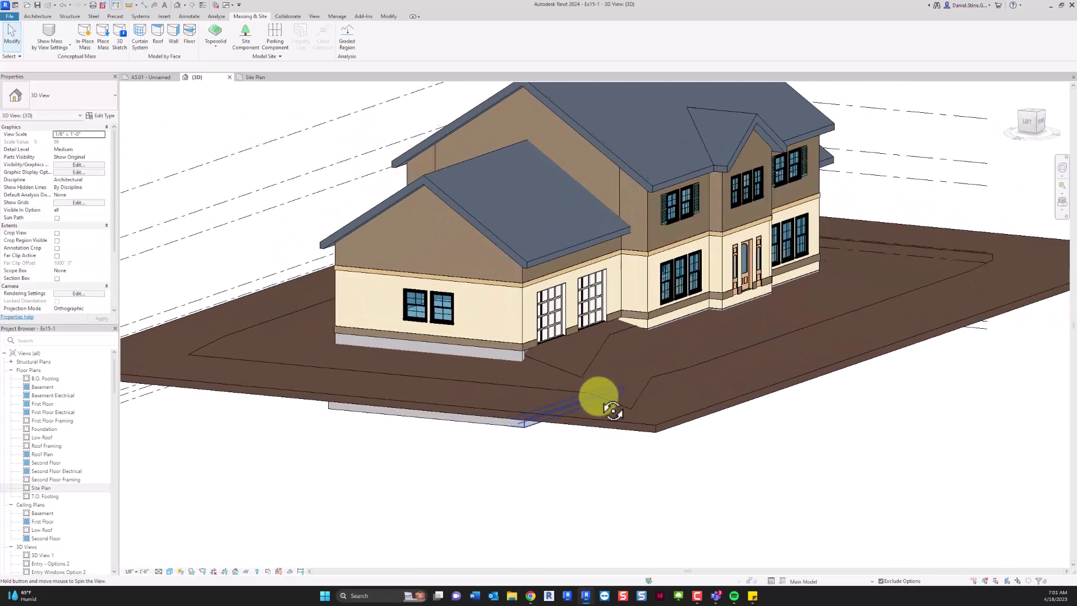
pyautogui.scroll(5, 584, 393)
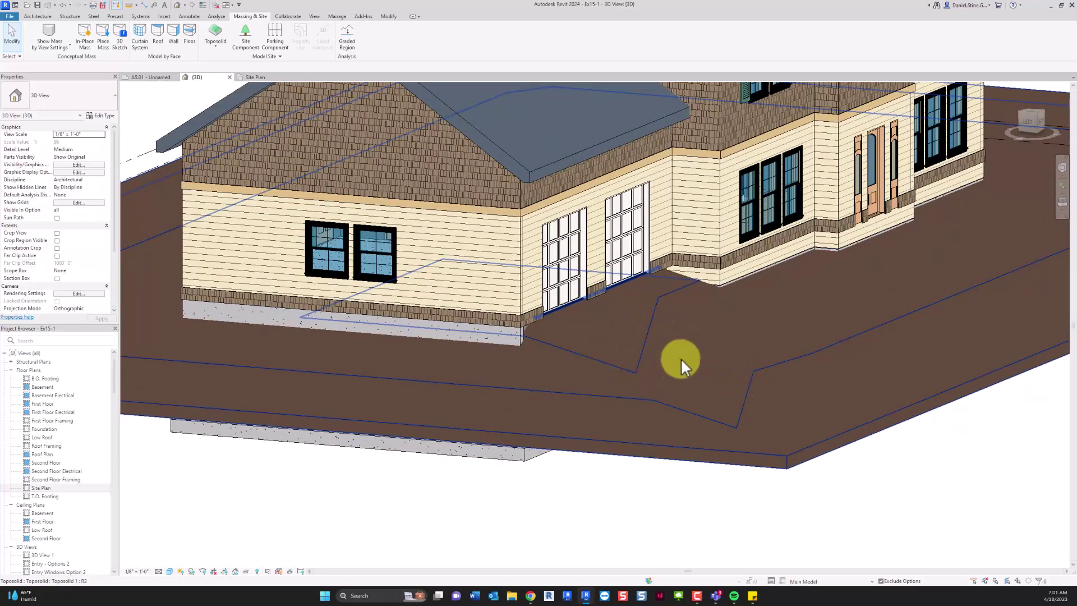
pyautogui.keyDown('shift'); pyautogui.moveTo(702, 413); pyautogui.dragTo(634, 458, button='middle'); pyautogui.keyUp('shift')
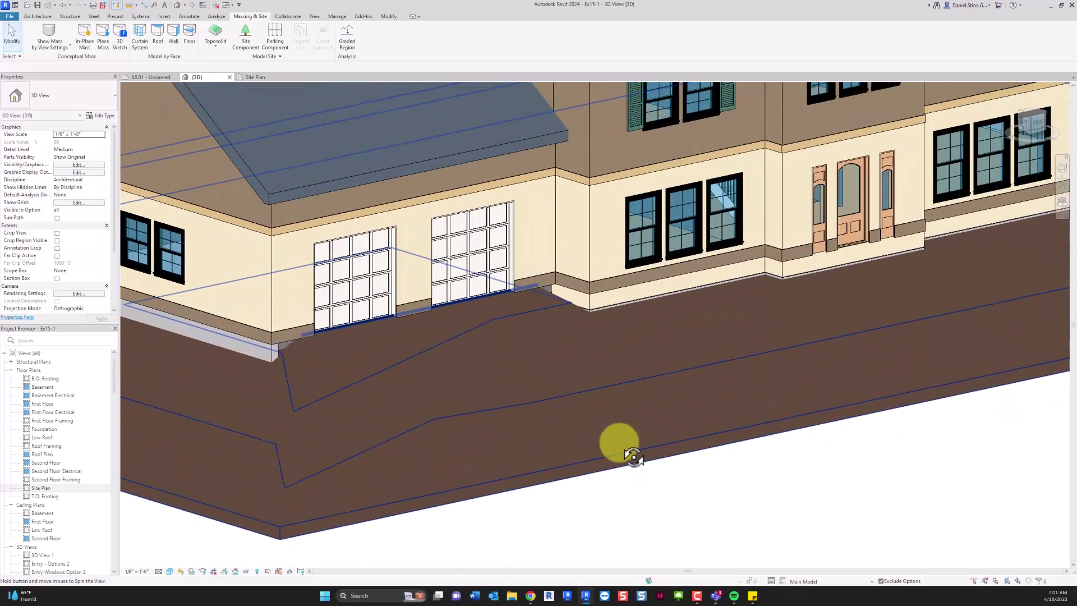
# Add two toposolid shape points in front of the garage and house in the site plan, then return to 3D
pyautogui.click(256, 77)
pyautogui.scroll(-3, 393, 498)
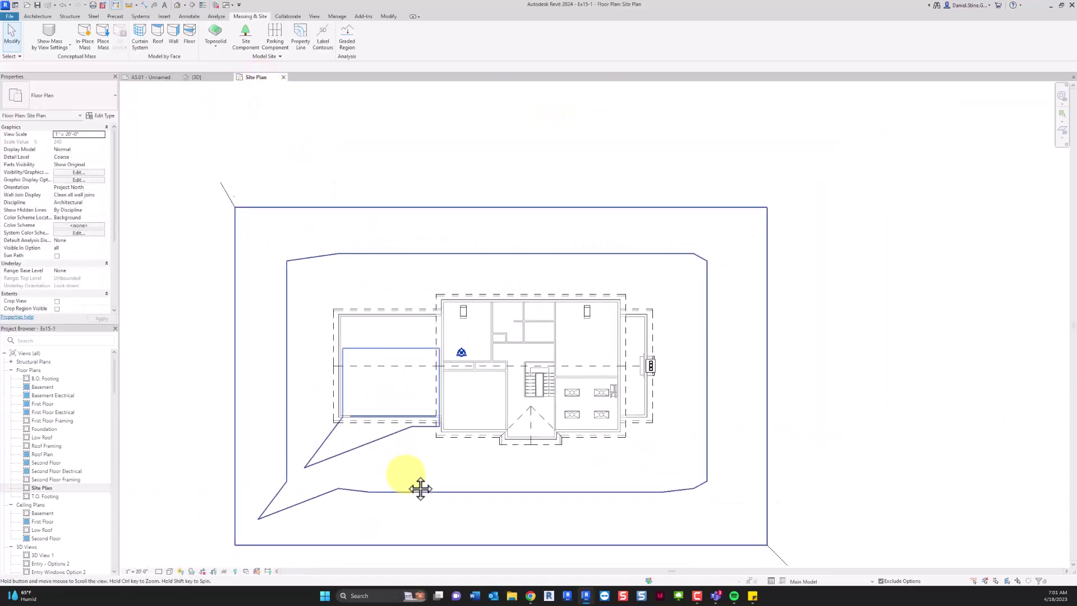
pyautogui.click(397, 500)
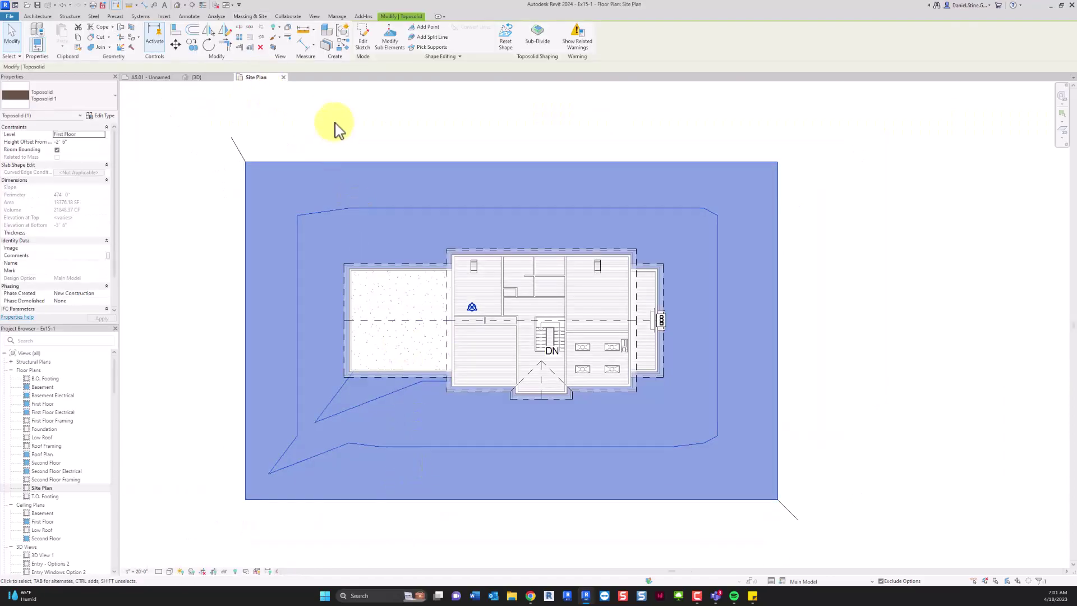
pyautogui.click(427, 27)
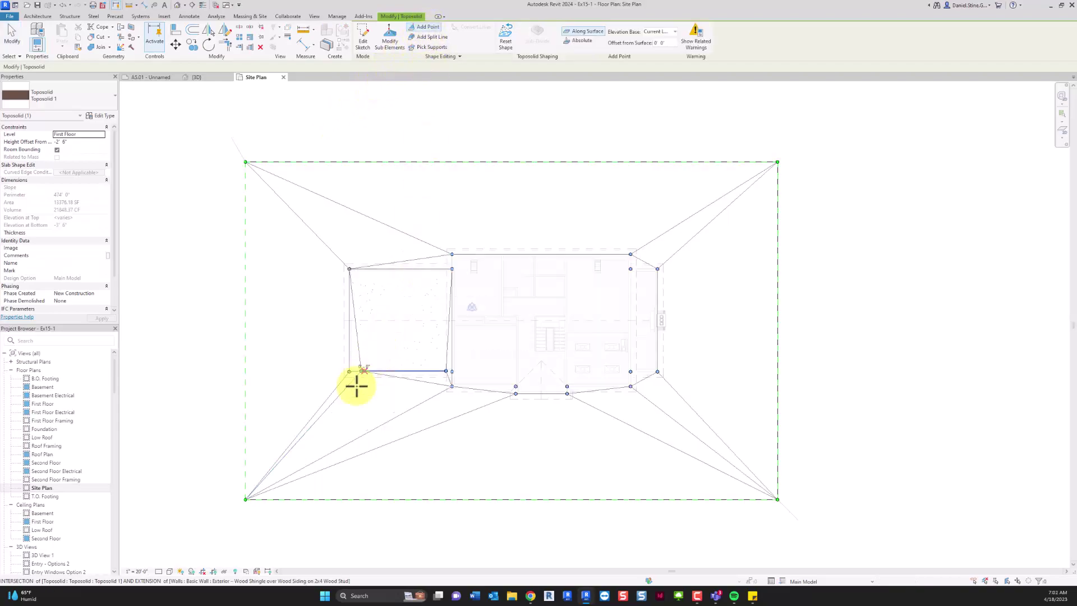
pyautogui.click(355, 444)
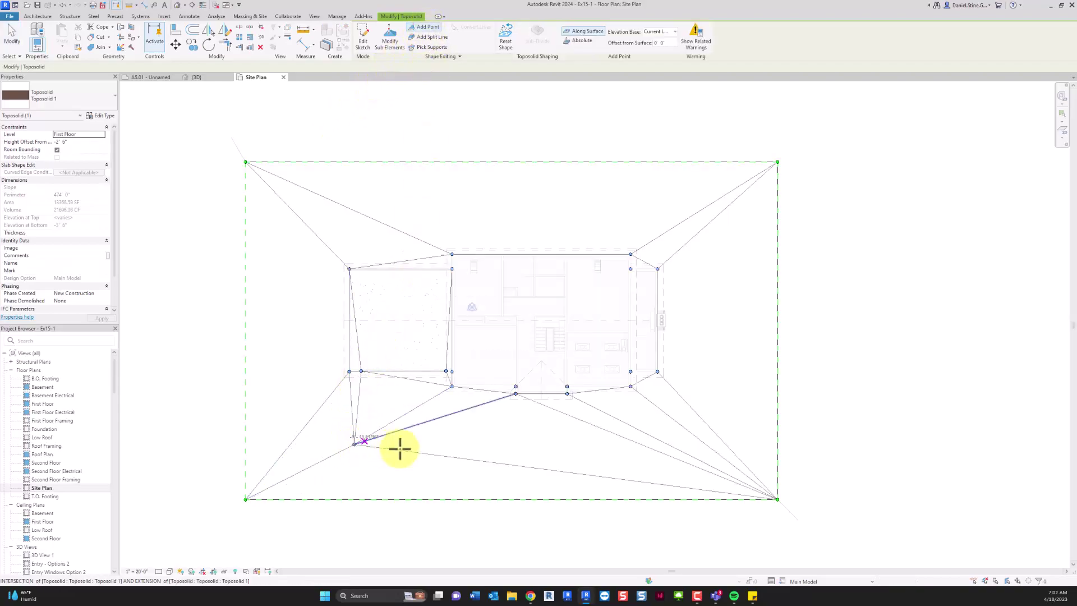
pyautogui.click(448, 442)
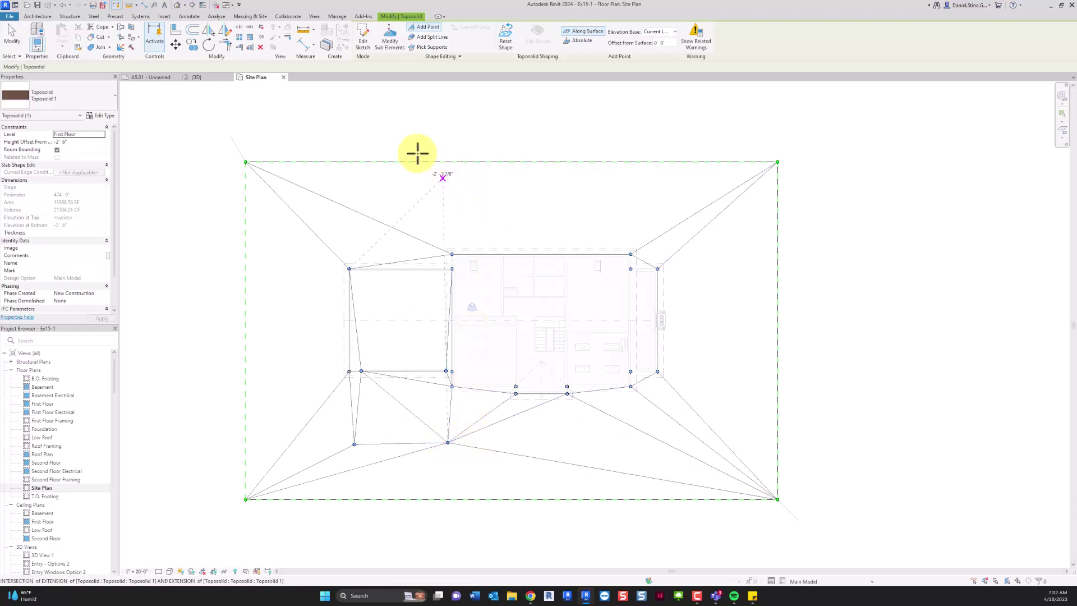
pyautogui.click(197, 77)
# Change the Toposolid 1 type's Earth layer thickness from 1' to 10', accepting the floor overlap warning
pyautogui.scroll(3, 617, 458)
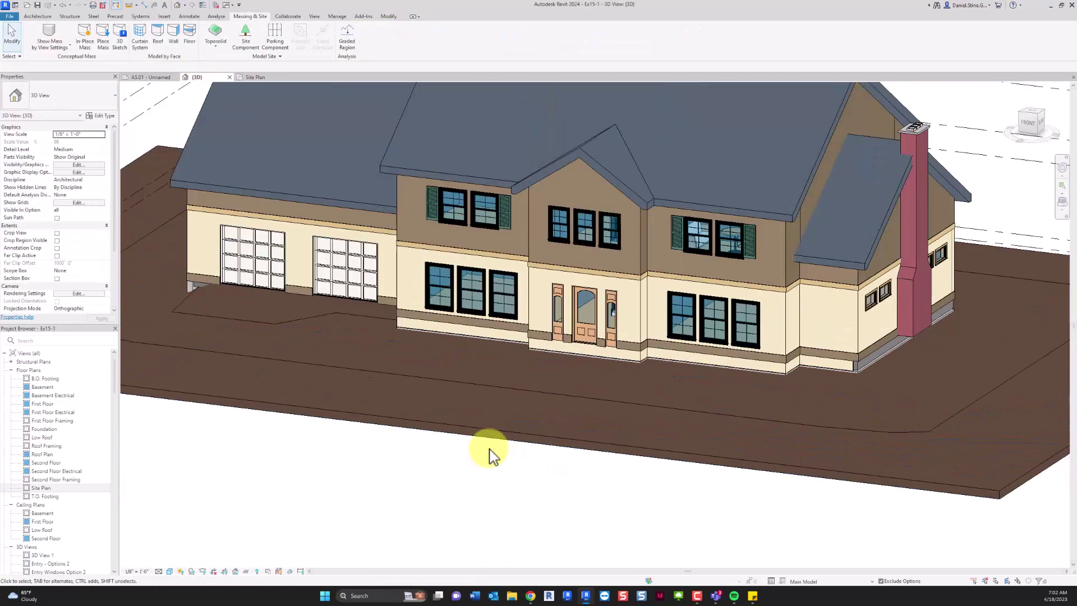
pyautogui.scroll(-3, 489, 454)
pyautogui.keyDown('shift'); pyautogui.moveTo(489, 455); pyautogui.dragTo(704, 427, button='middle'); pyautogui.keyUp('shift')
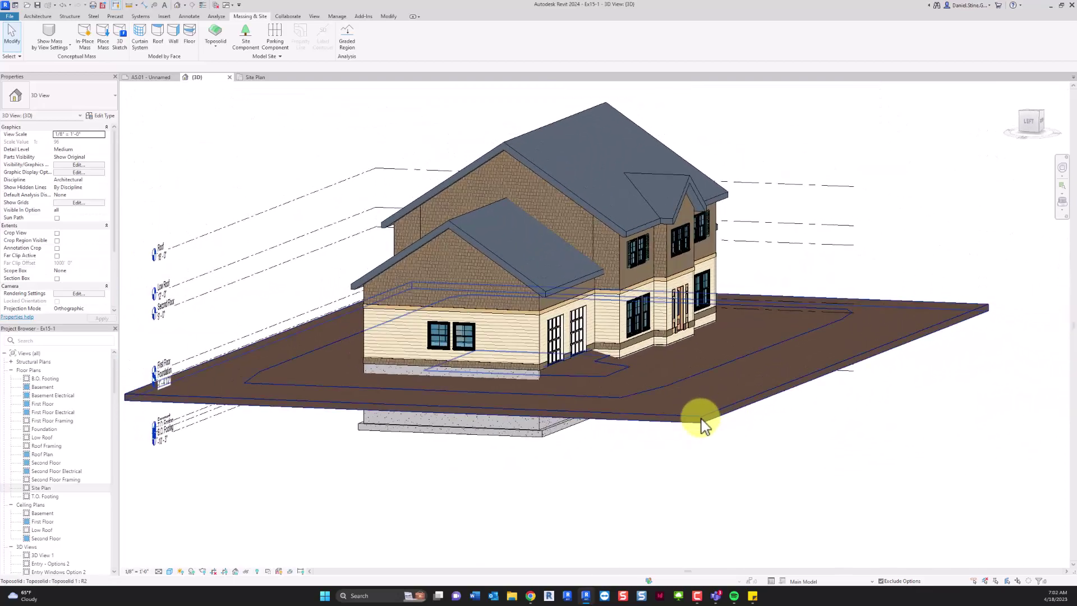
pyautogui.click(701, 418)
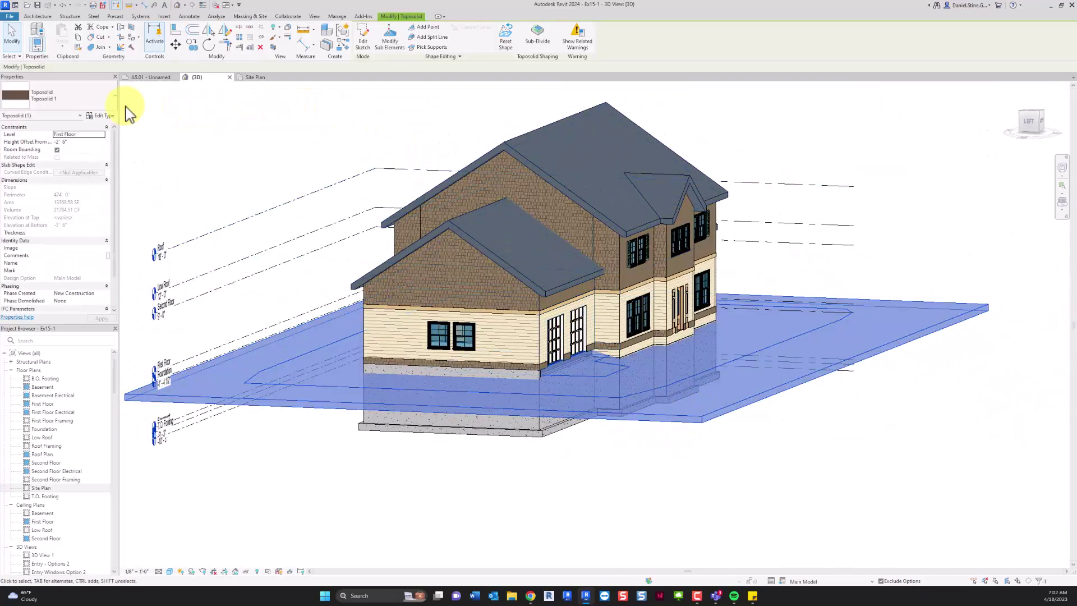
pyautogui.click(104, 115)
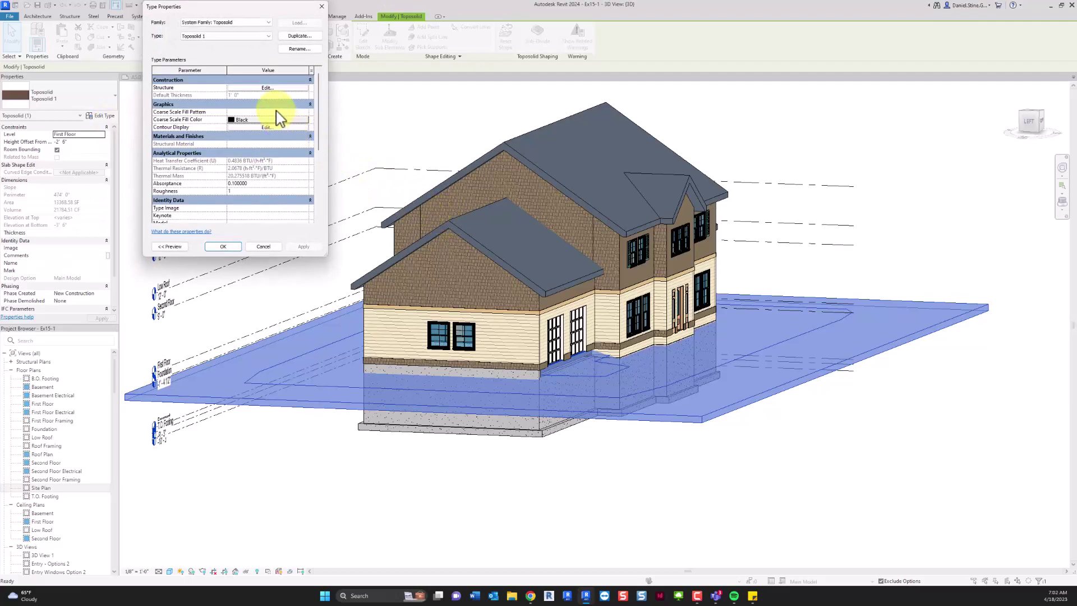
pyautogui.click(270, 88)
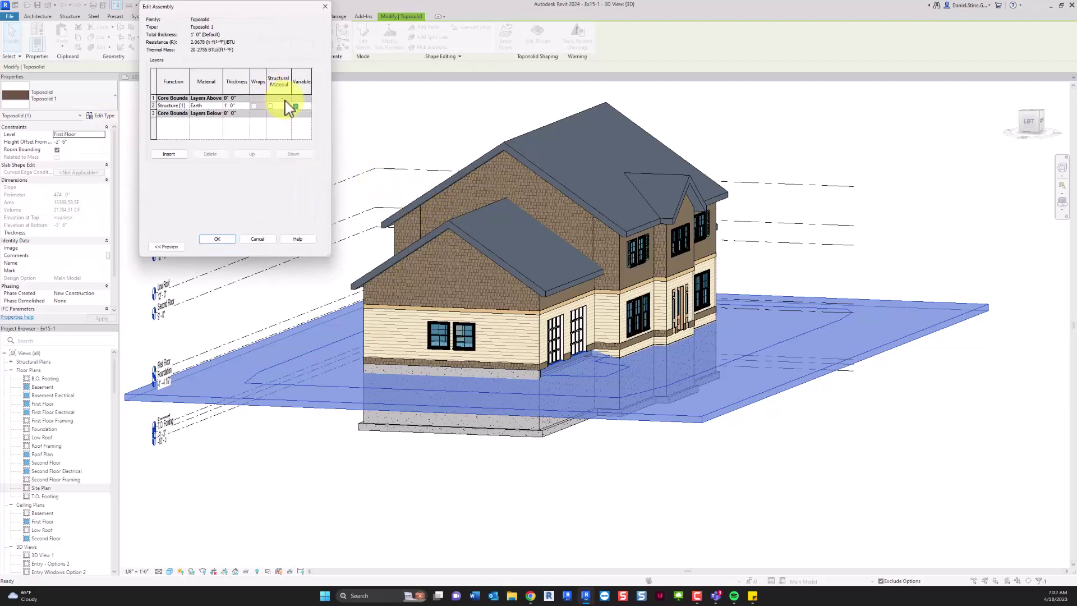
pyautogui.click(243, 108)
pyautogui.click(222, 240)
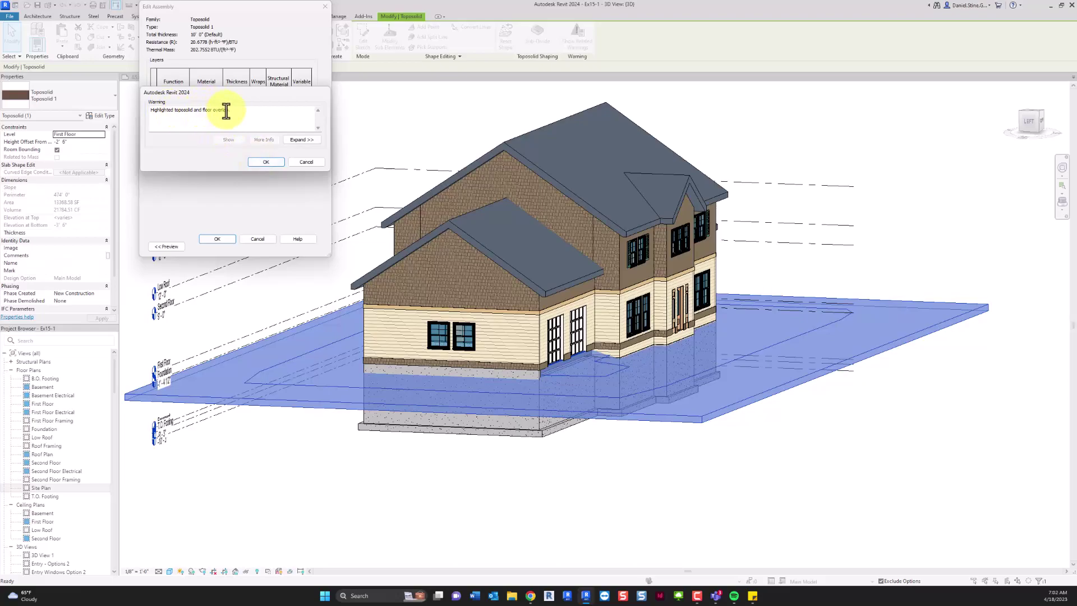
pyautogui.click(265, 163)
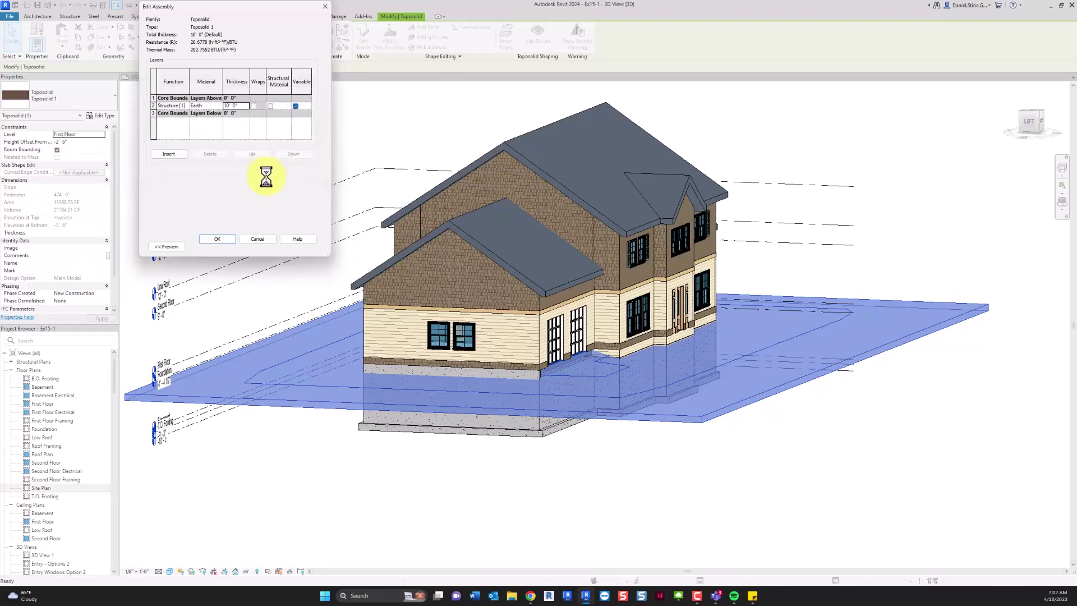
pyautogui.click(222, 247)
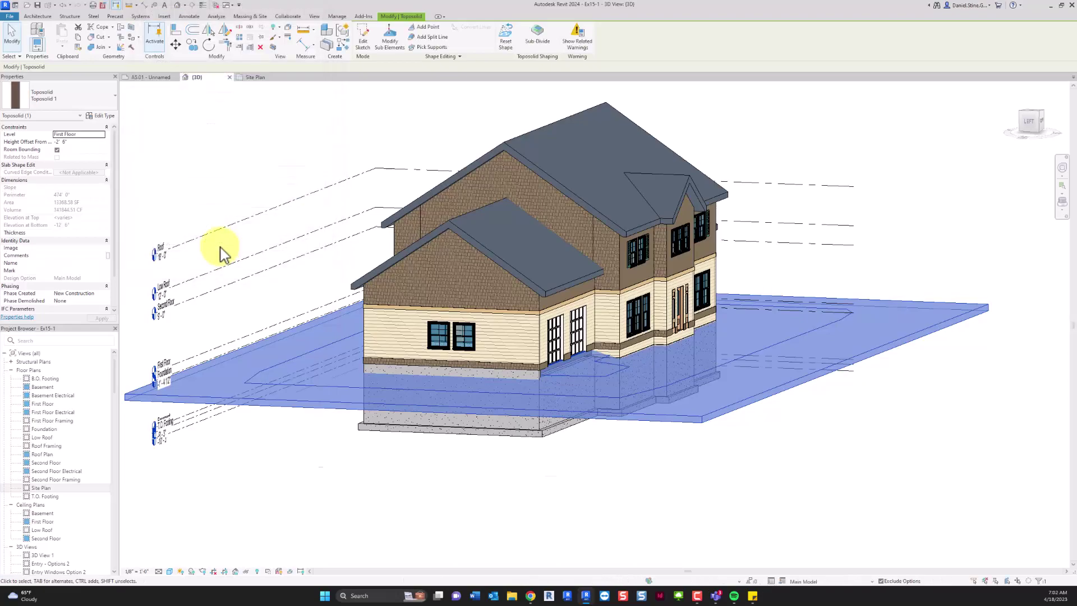
# Apply the new toposolid type settings and recentre the view on the thickened site
pyautogui.click(346, 499)
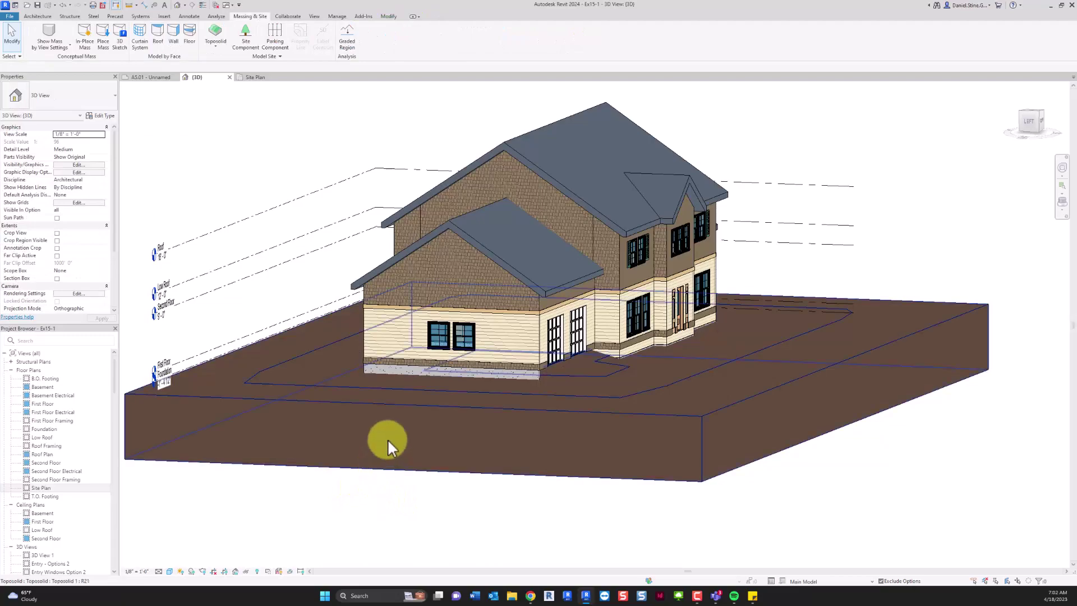
pyautogui.scroll(-1, 357, 507)
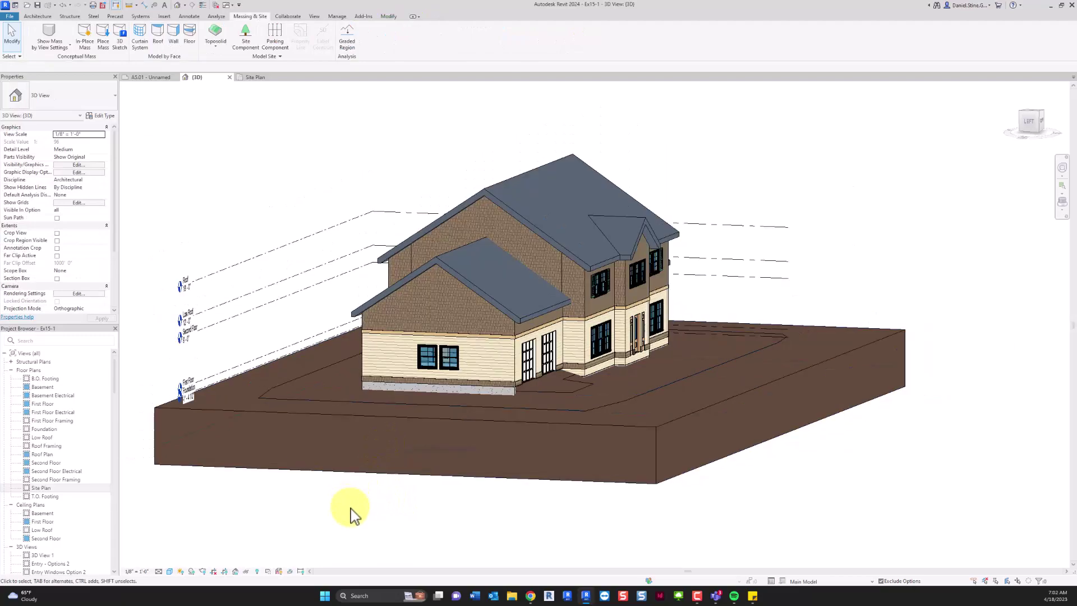
pyautogui.moveTo(348, 512); pyautogui.dragTo(430, 471, button='middle')
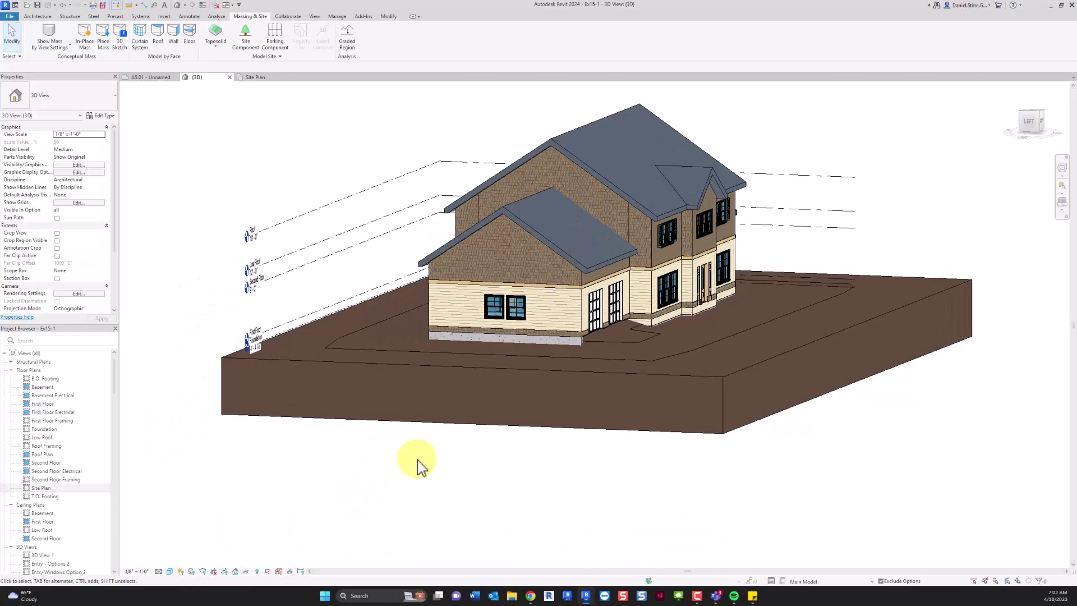
pyautogui.scroll(-5, 79, 538)
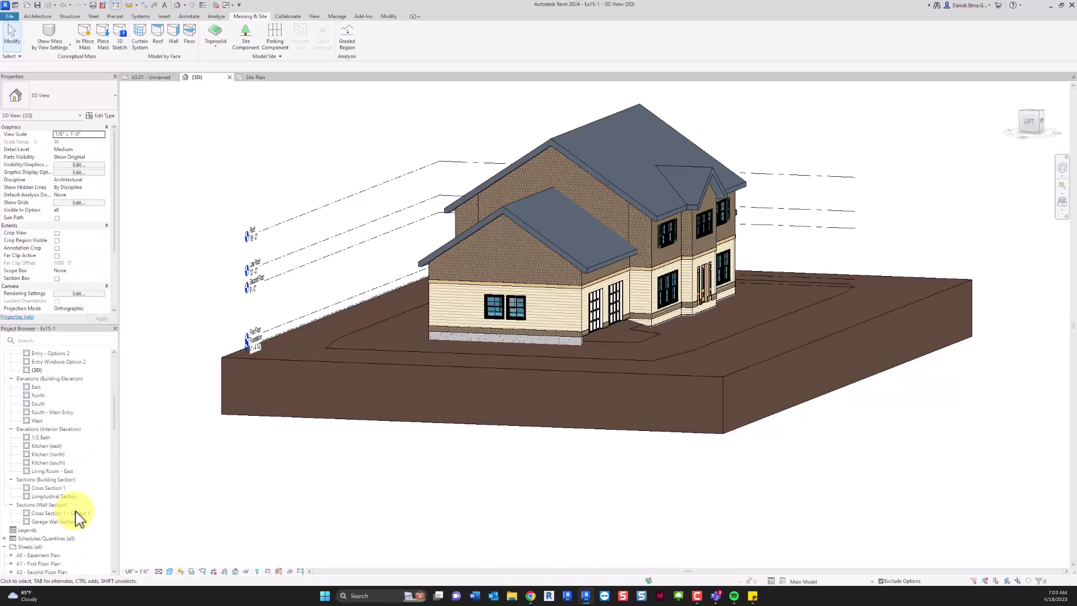
pyautogui.scroll(-1, 76, 512)
# Open Cross Section 1, close the wall section callout, and zoom into the basement foundation
pyautogui.doubleClick(61, 471)
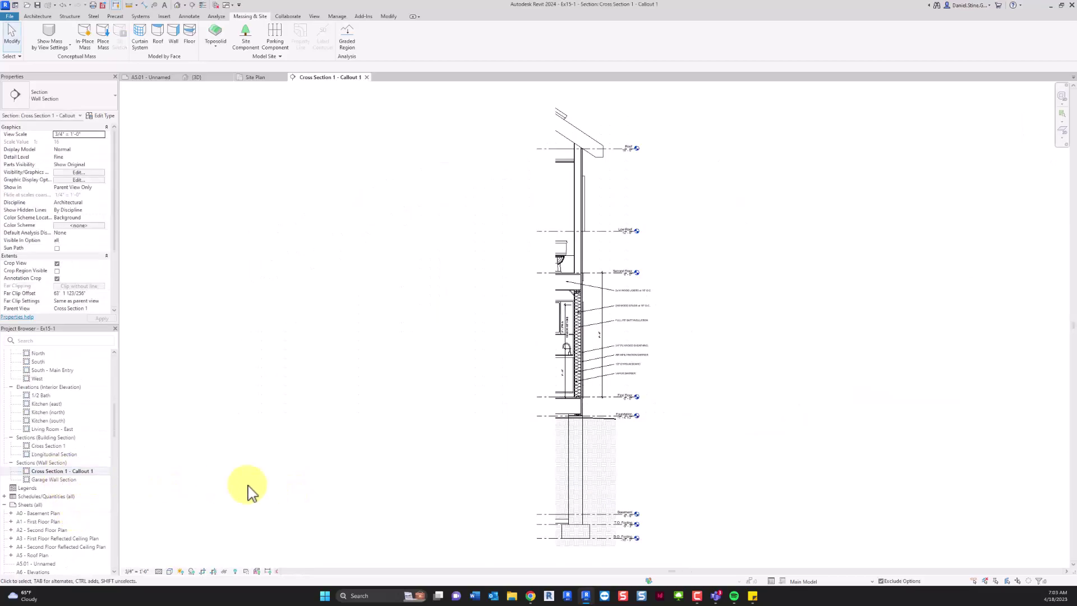
pyautogui.doubleClick(46, 448)
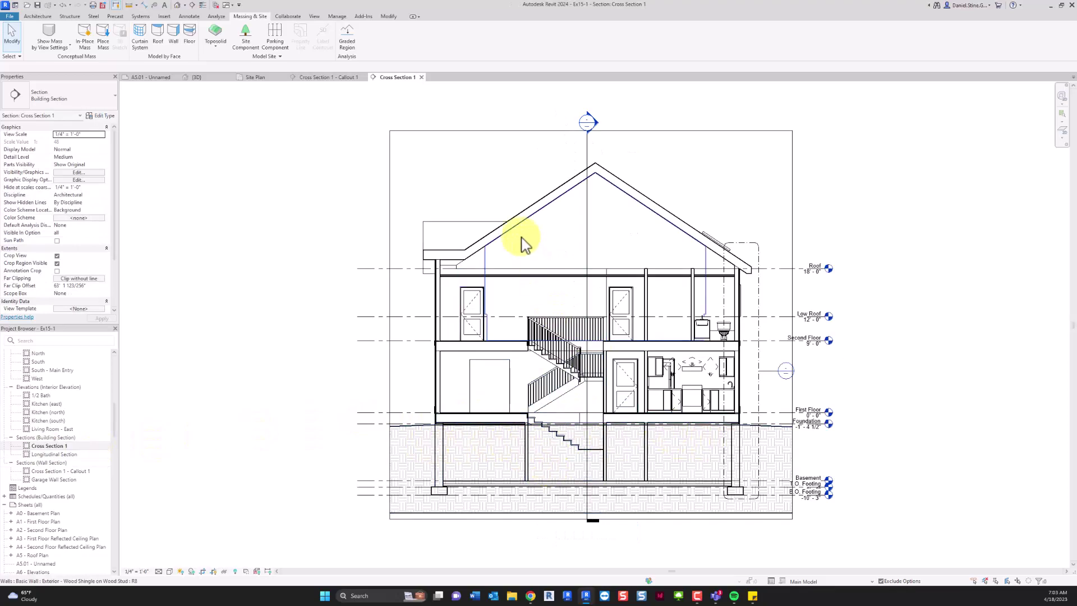
pyautogui.click(364, 77)
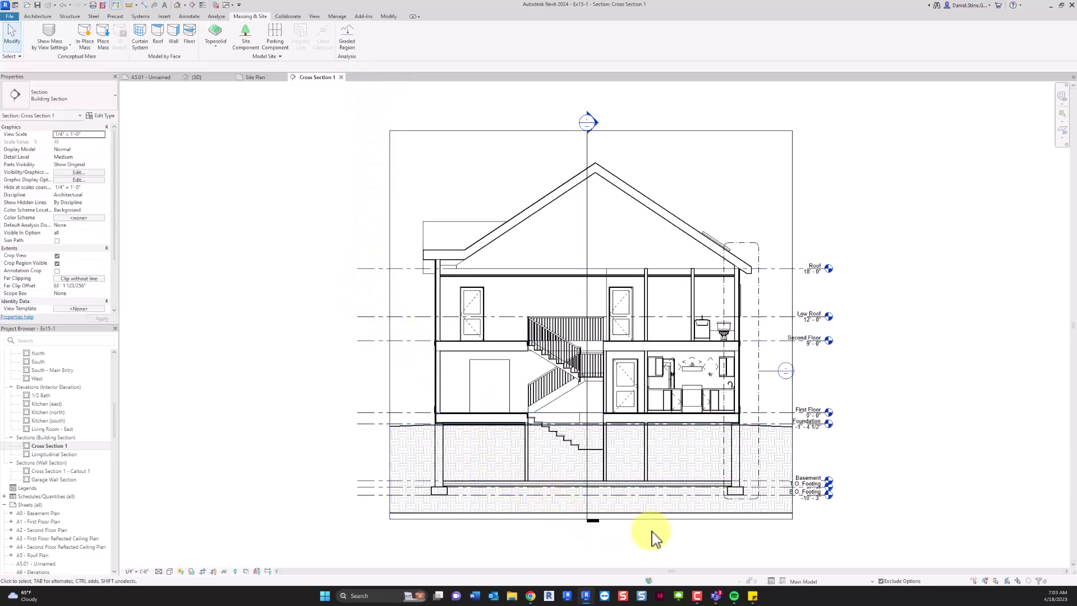
pyautogui.scroll(2, 533, 493)
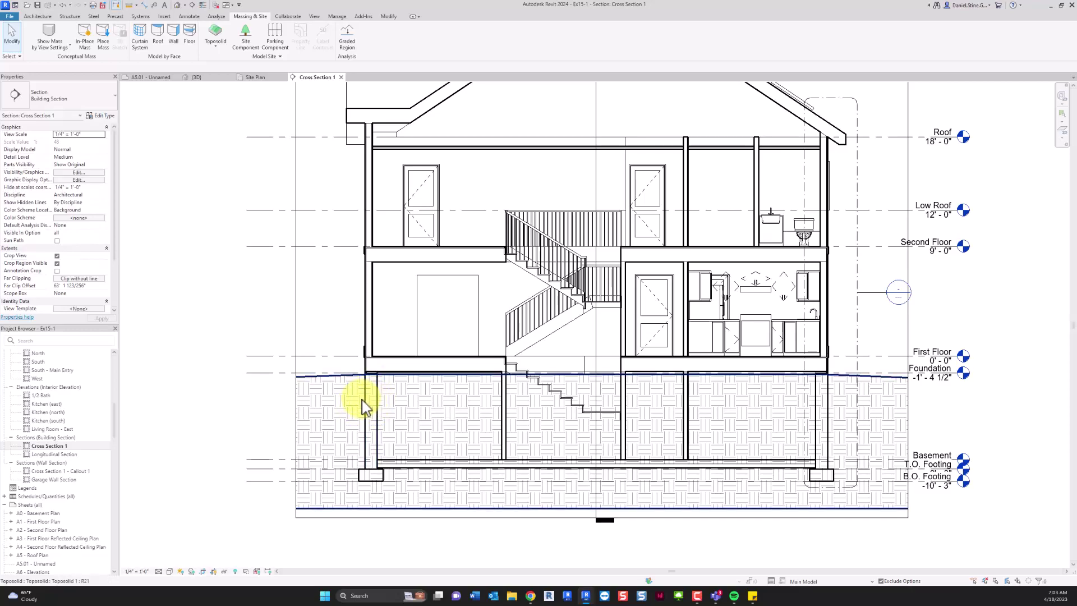
pyautogui.scroll(3, 373, 401)
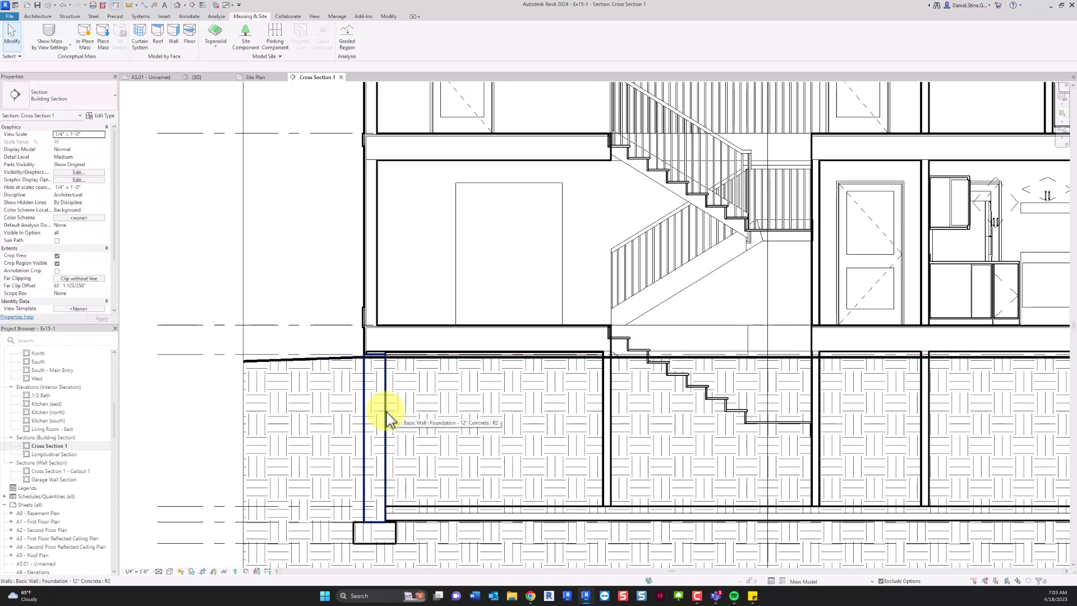
pyautogui.scroll(-1, 393, 412)
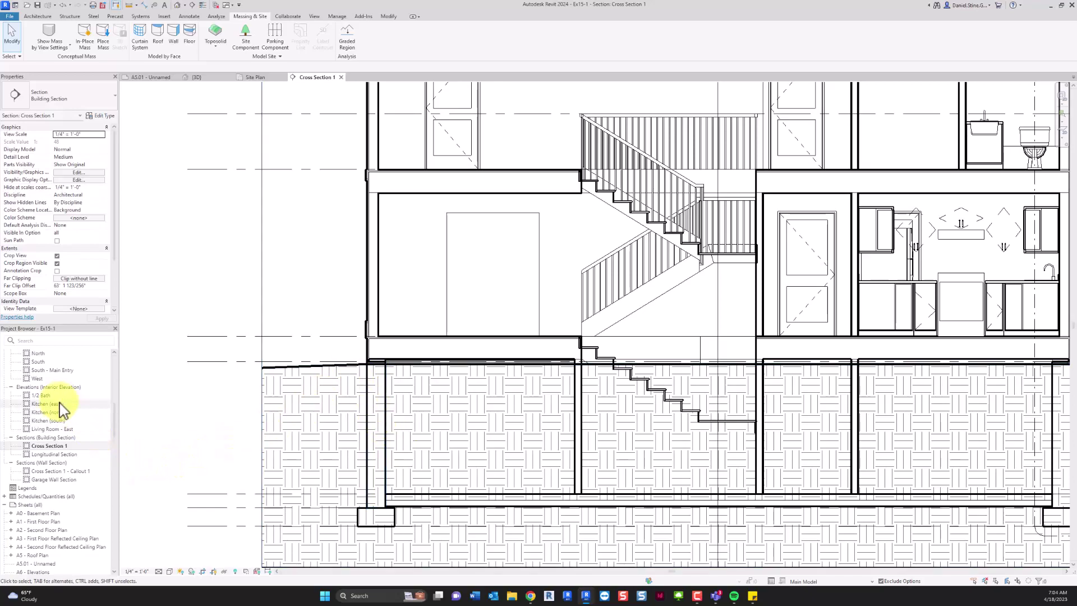
pyautogui.scroll(10, 56, 432)
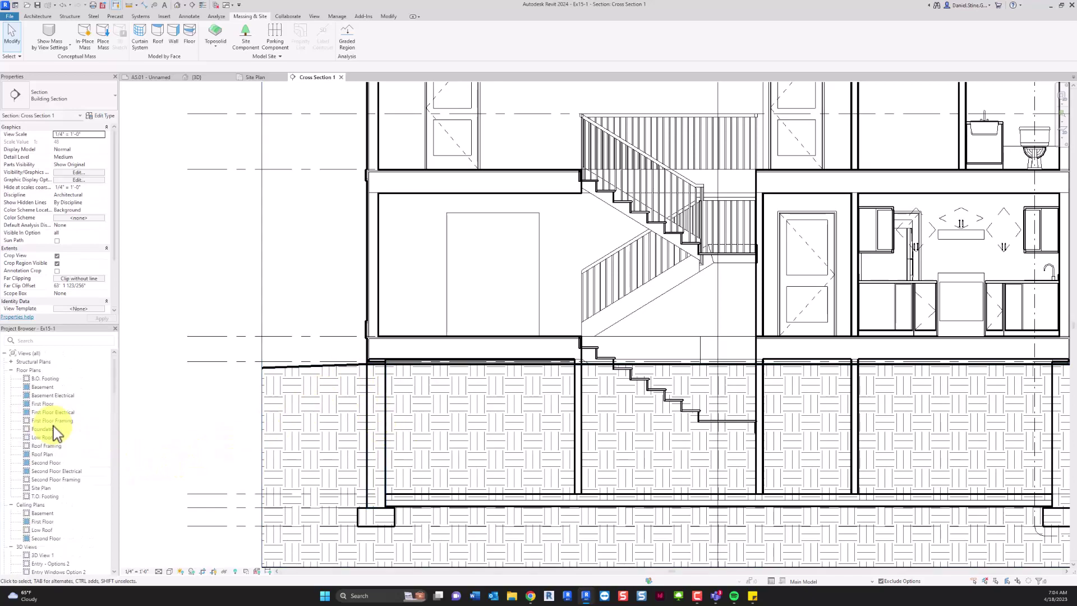
# On the Basement floor plan, start an in-place mass with the default name
pyautogui.doubleClick(44, 386)
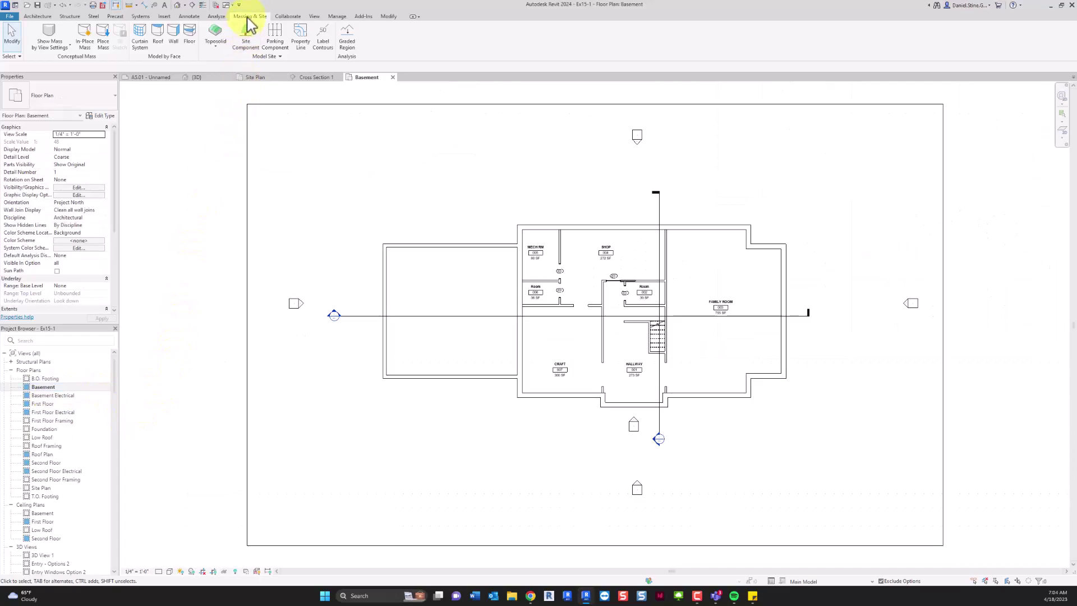
pyautogui.click(87, 48)
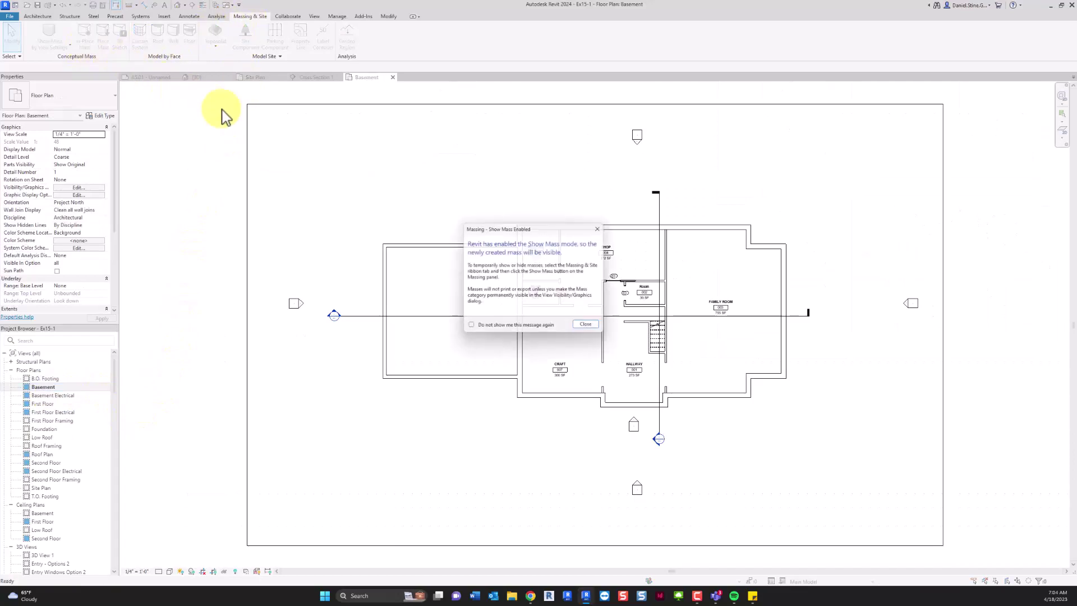
pyautogui.click(587, 327)
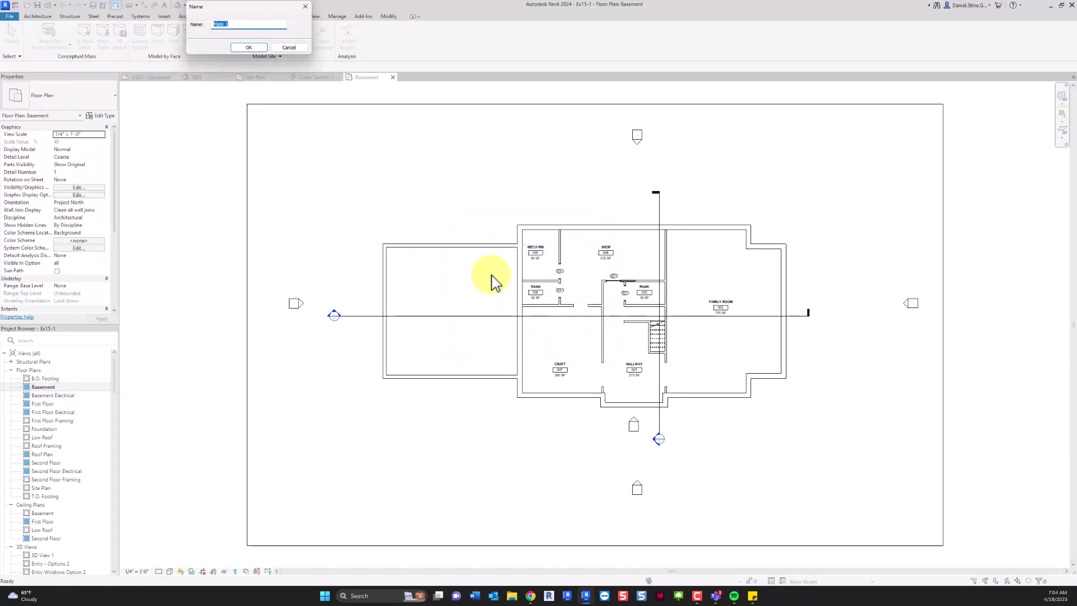
pyautogui.moveTo(254, 12); pyautogui.dragTo(520, 153)
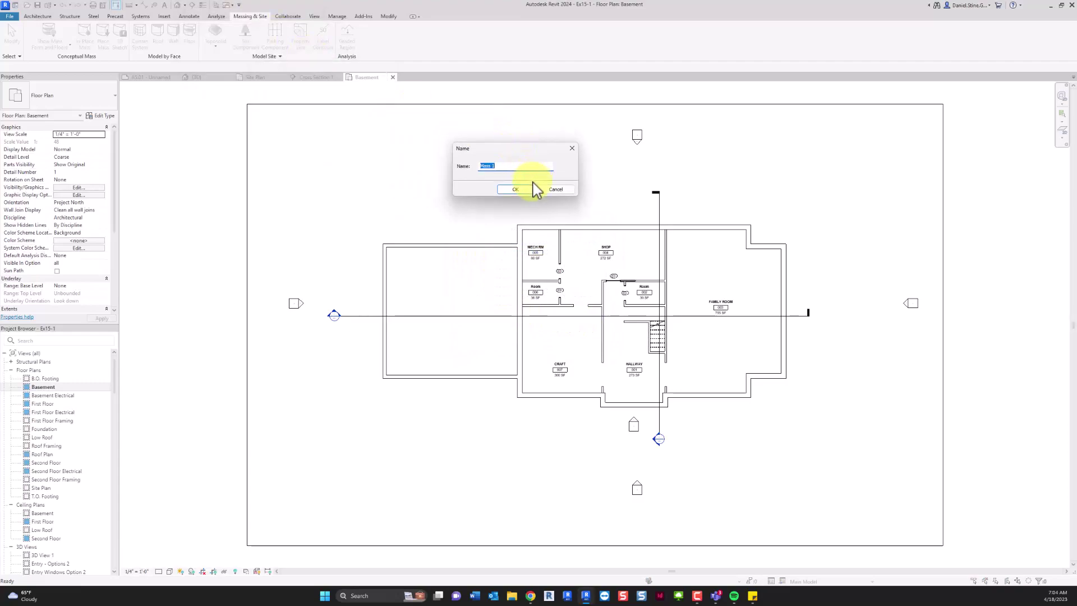
pyautogui.click(521, 189)
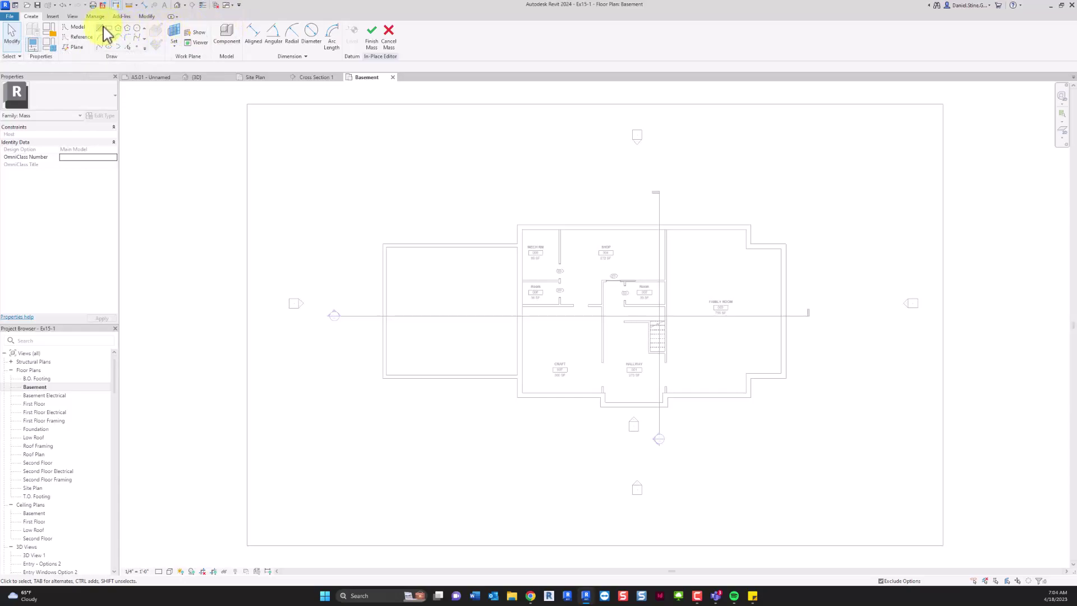
# Draw model lines from the foundation wall end around the basement's right-side corners
pyautogui.click(107, 29)
pyautogui.click(521, 228)
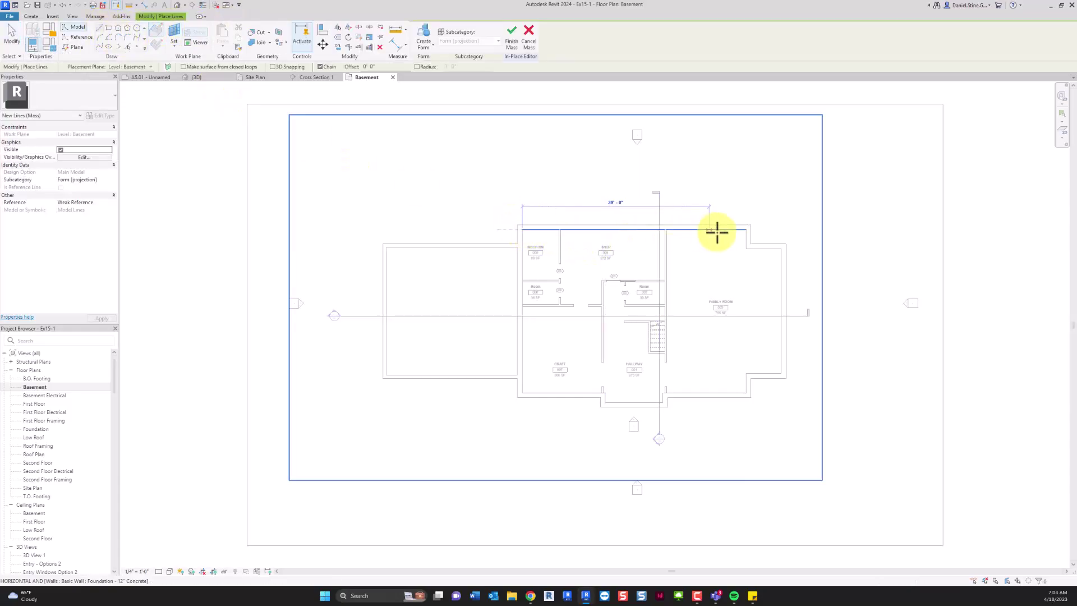
pyautogui.click(747, 228)
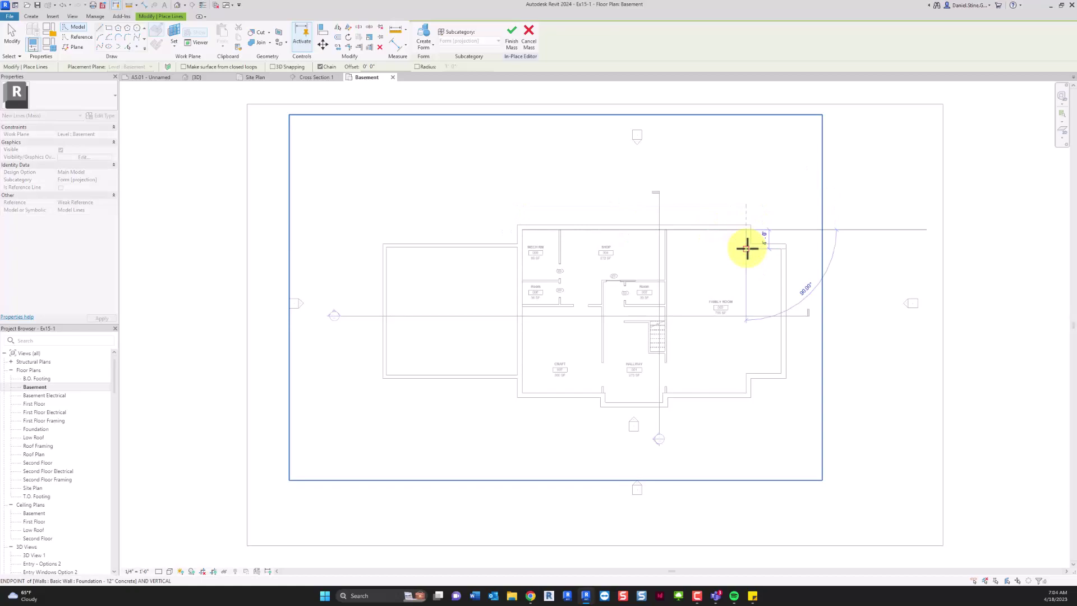
pyautogui.click(746, 248)
pyautogui.click(781, 247)
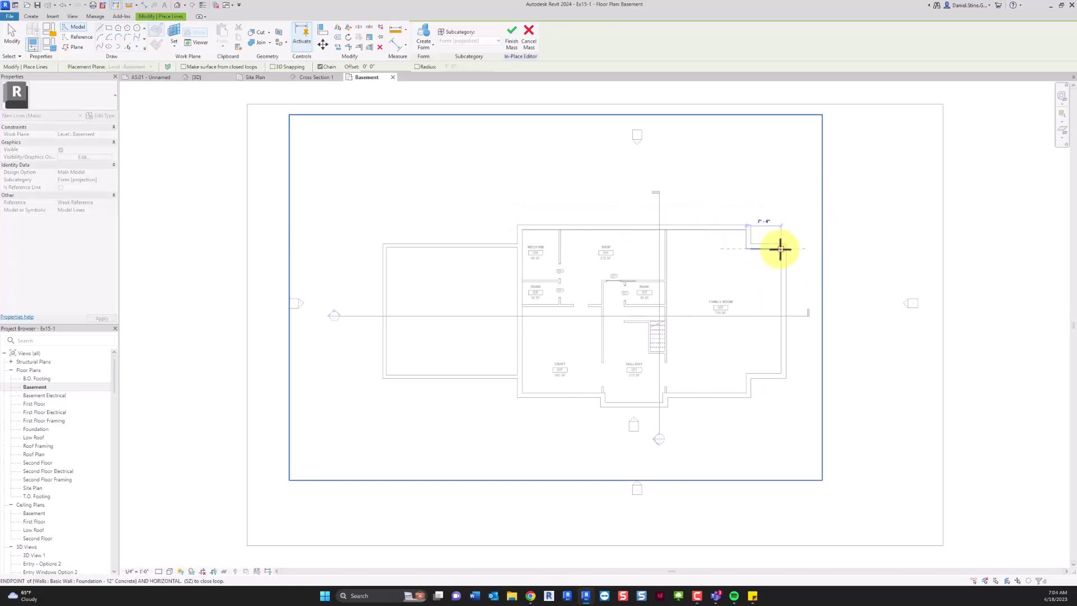
pyautogui.click(782, 374)
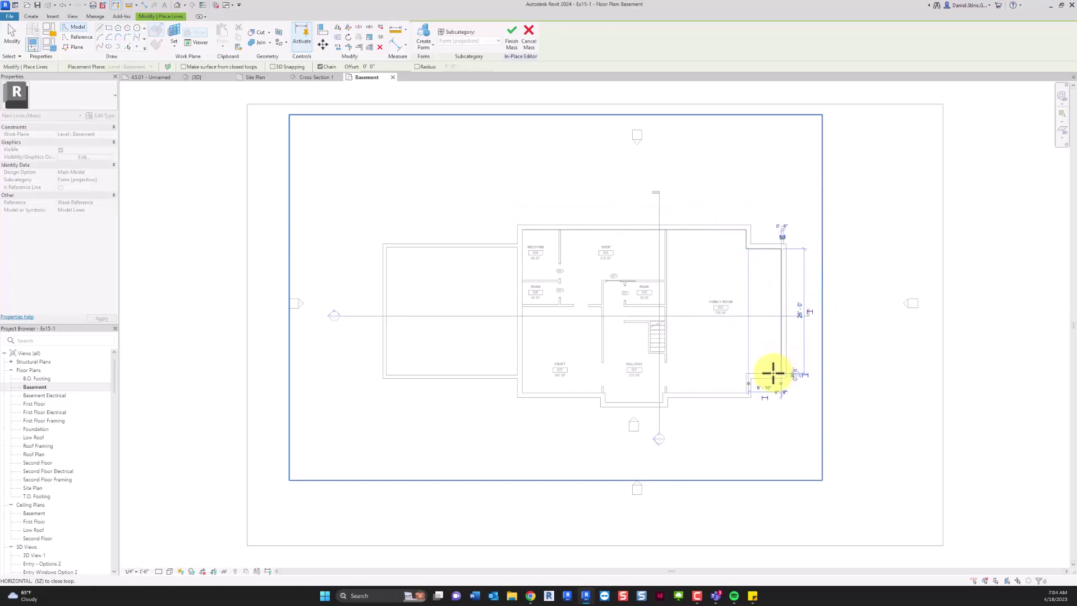
pyautogui.click(749, 393)
# Trace the wall jog and CRAFT room corner back to the start, closing the 12-line loop
pyautogui.click(663, 393)
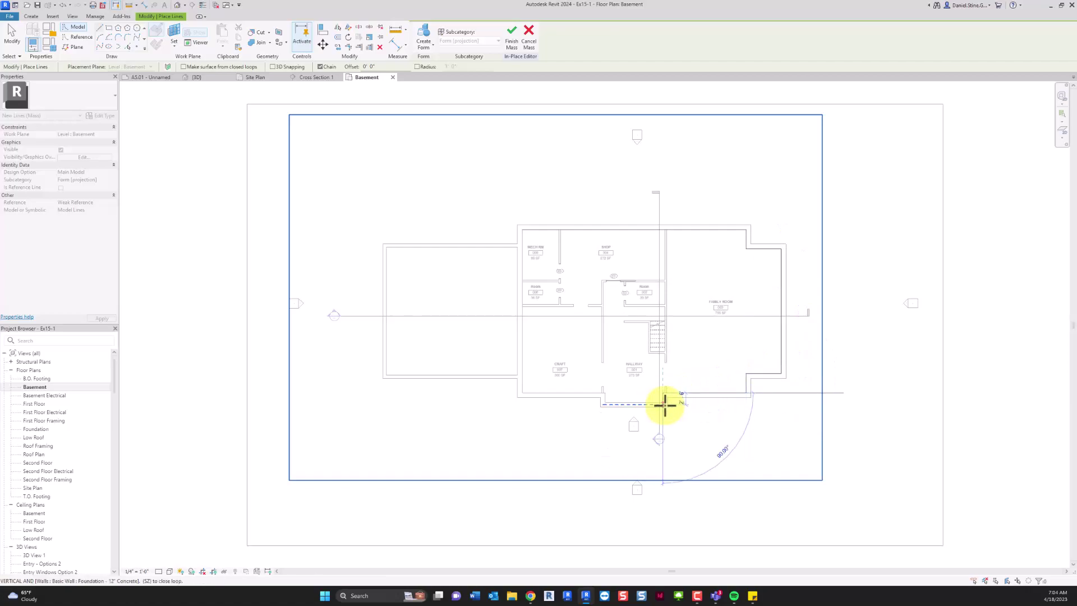
pyautogui.click(665, 402)
pyautogui.click(605, 402)
pyautogui.click(604, 392)
pyautogui.scroll(5, 603, 392)
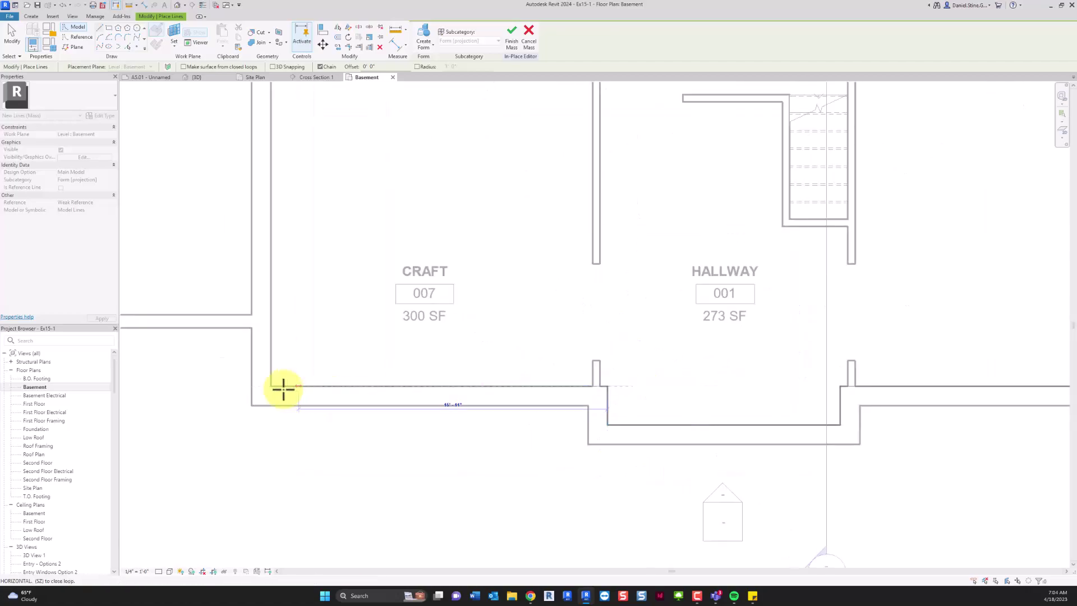
pyautogui.click(283, 388)
pyautogui.scroll(-5, 272, 385)
pyautogui.click(271, 140)
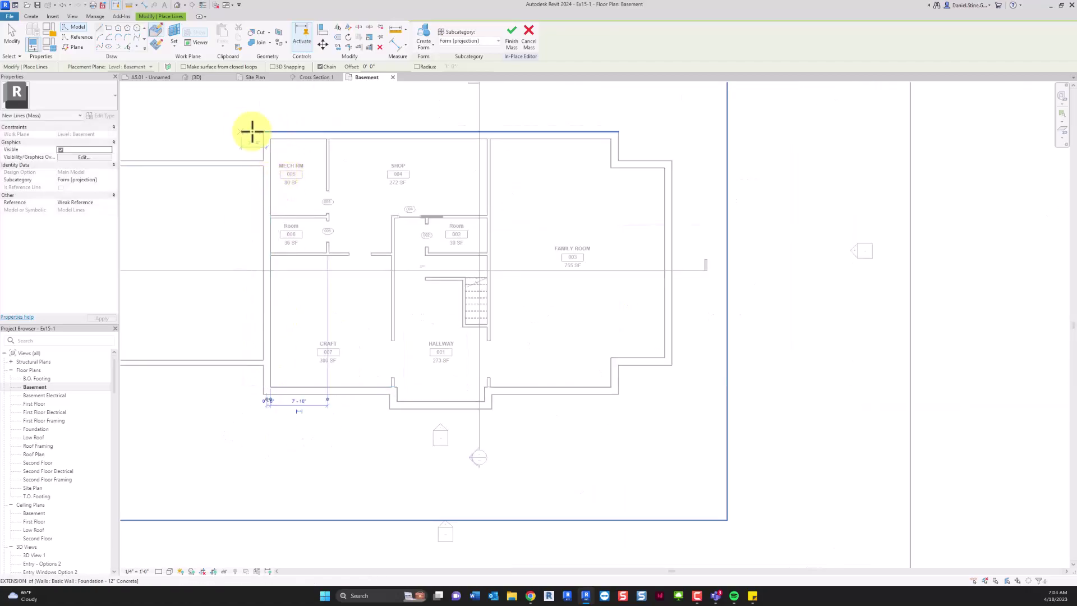
pyautogui.click(15, 45)
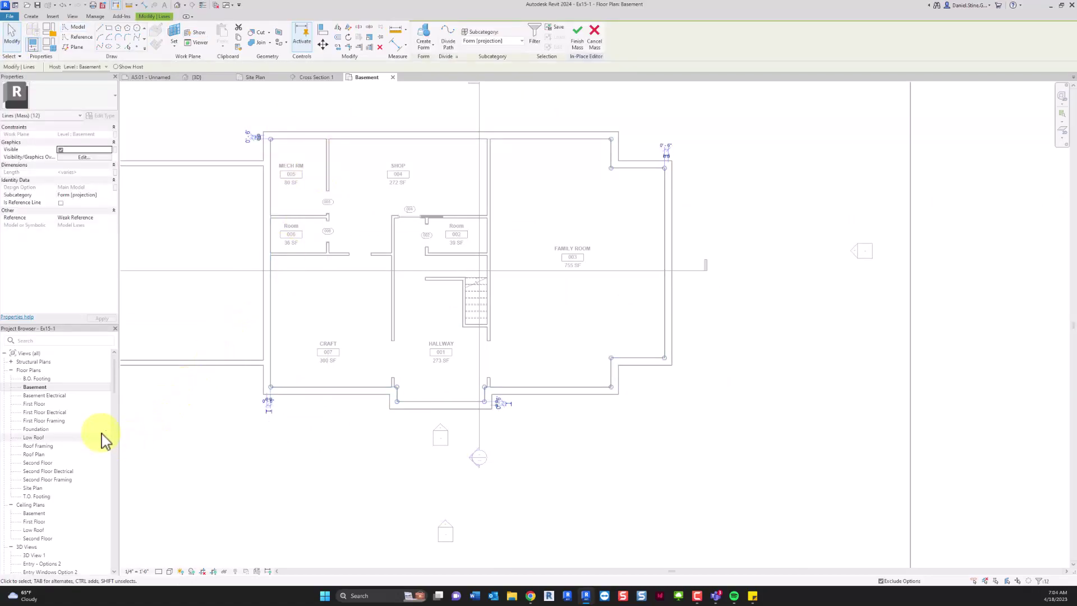
# Create a void form from the basement outline
pyautogui.click(427, 50)
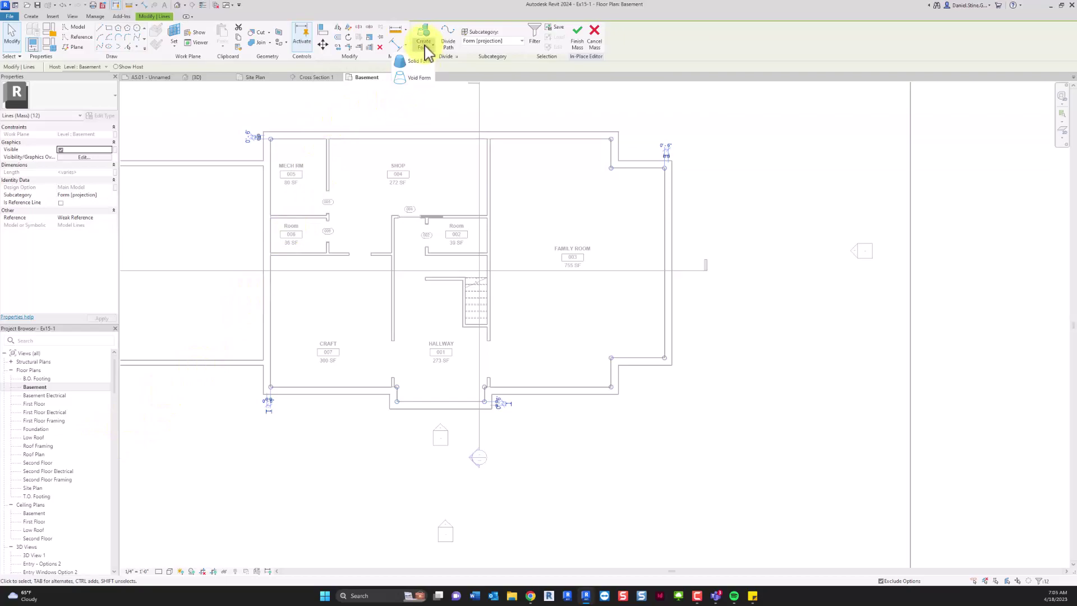
pyautogui.click(416, 79)
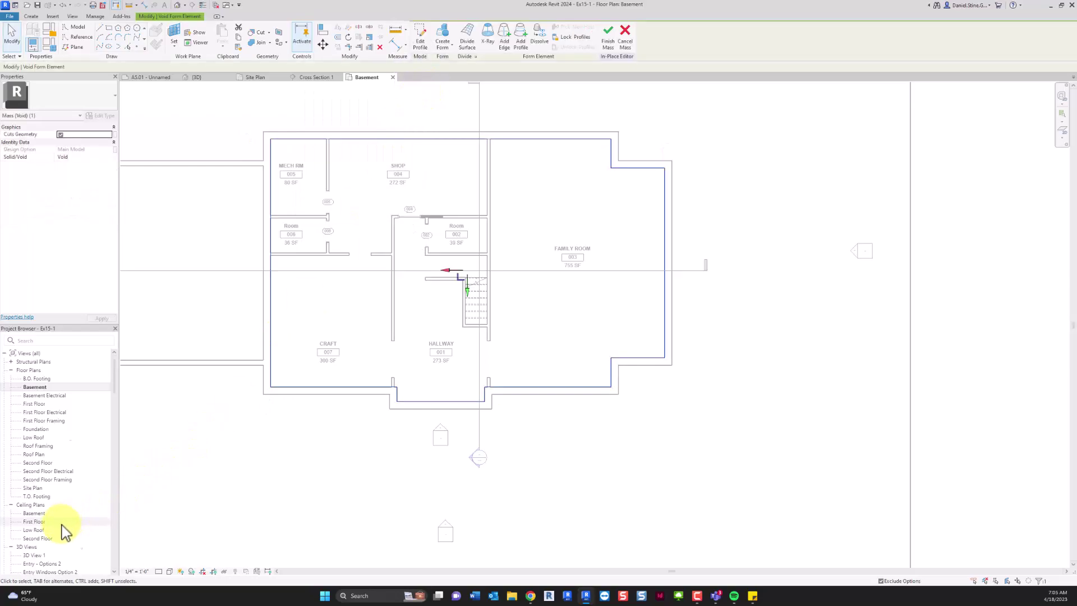
pyautogui.scroll(-5, 63, 531)
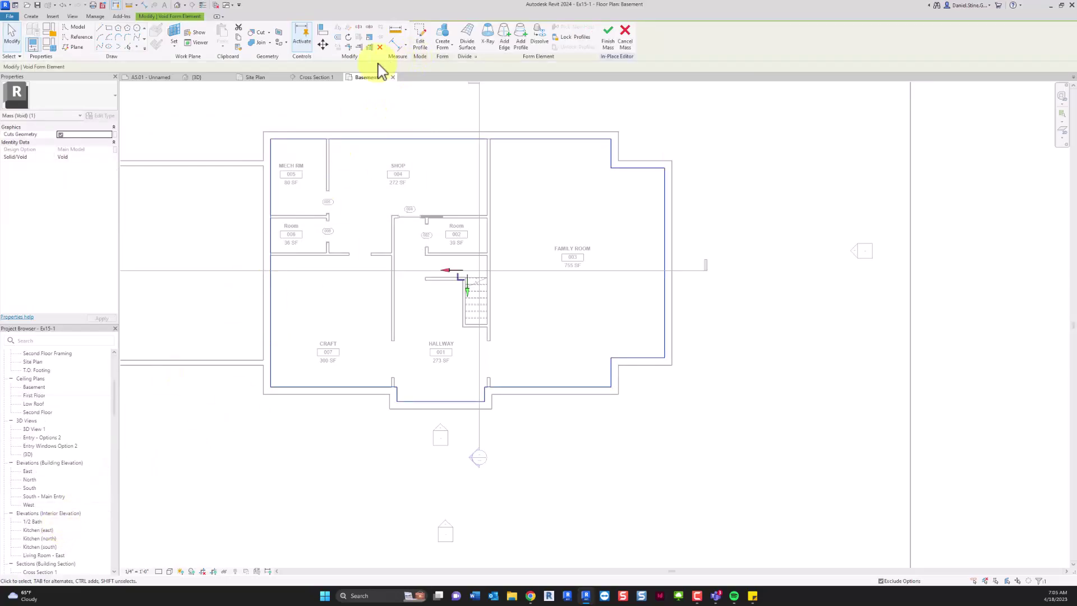
# In Cross Section 1, drag the void's top face down to just above First Floor
pyautogui.click(325, 78)
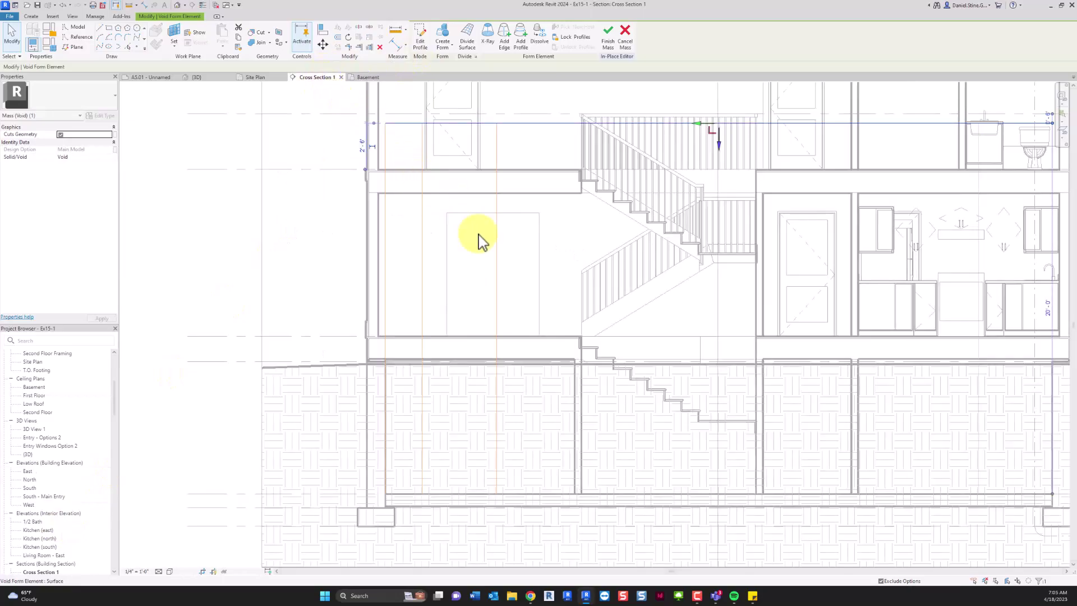
pyautogui.scroll(-1, 478, 249)
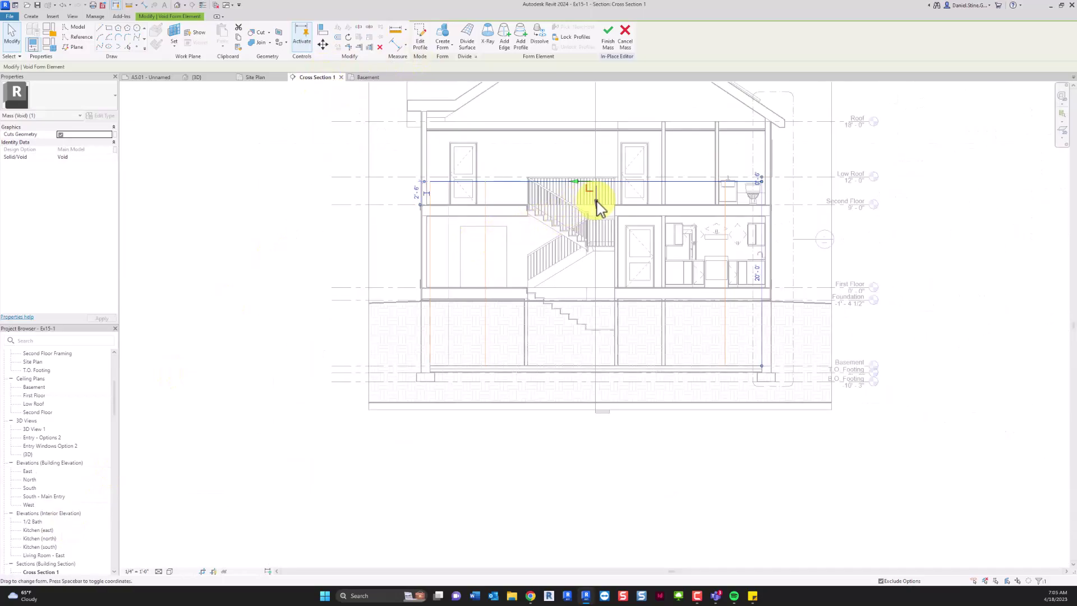
pyautogui.moveTo(596, 201); pyautogui.dragTo(580, 303)
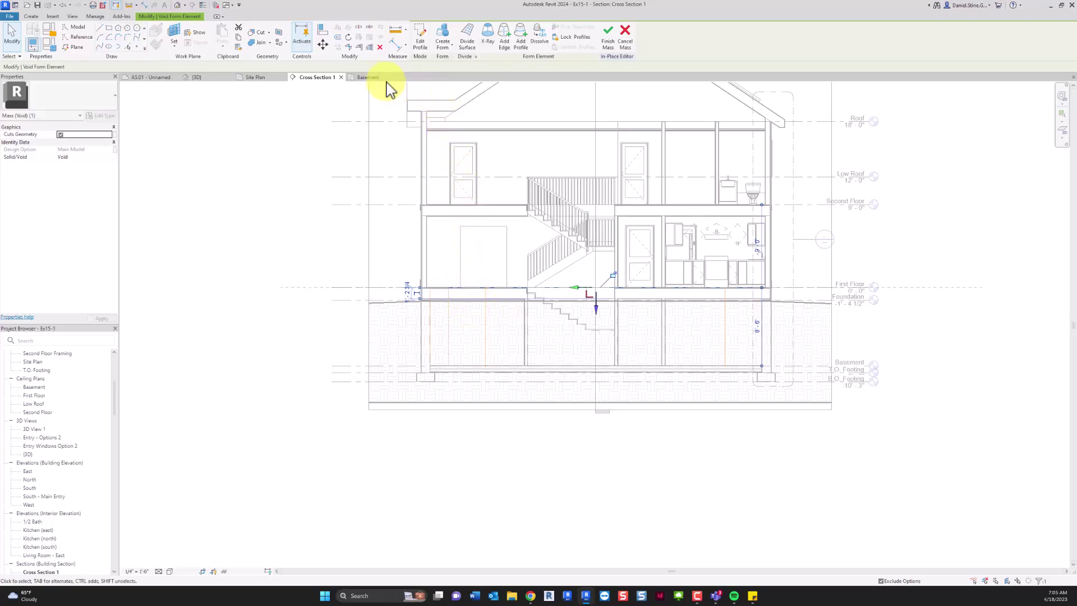
# Cut the basement void out of the toposolid with Cut Geometry and finish the mass
pyautogui.click(255, 33)
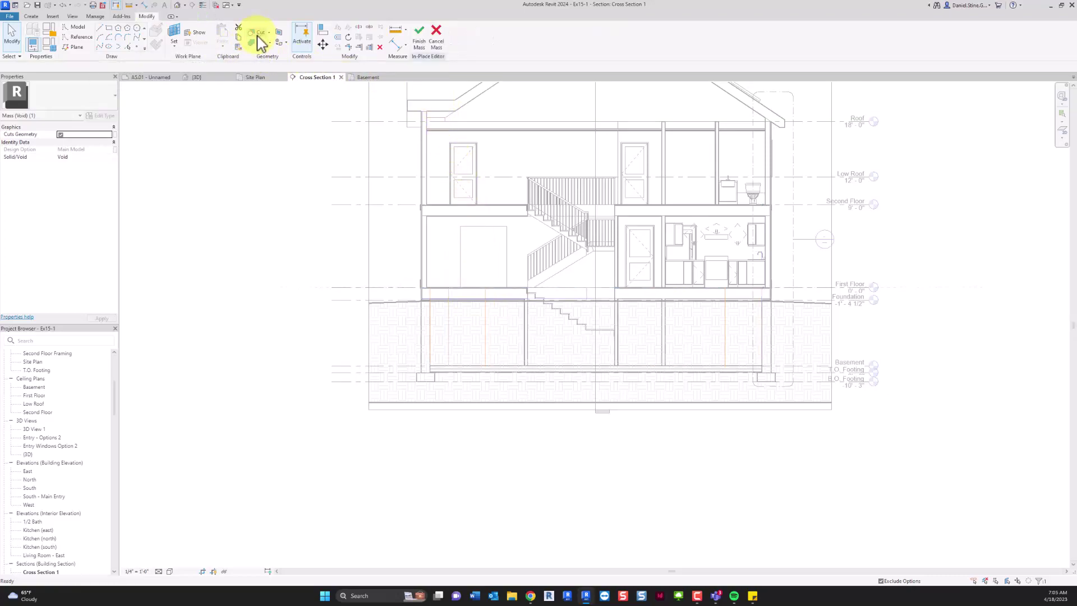
pyautogui.click(435, 294)
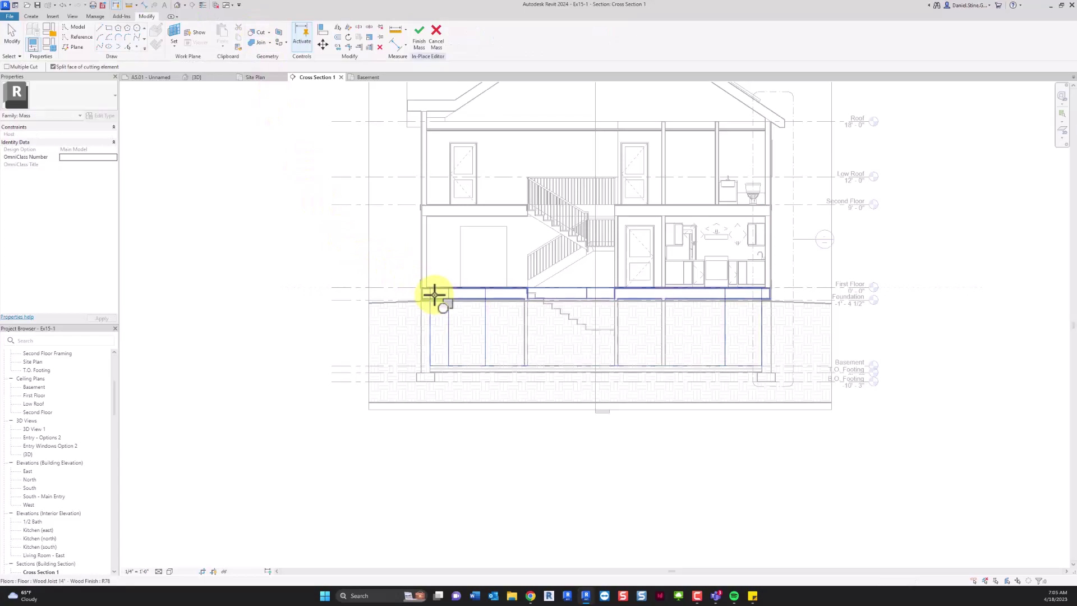
pyautogui.click(402, 306)
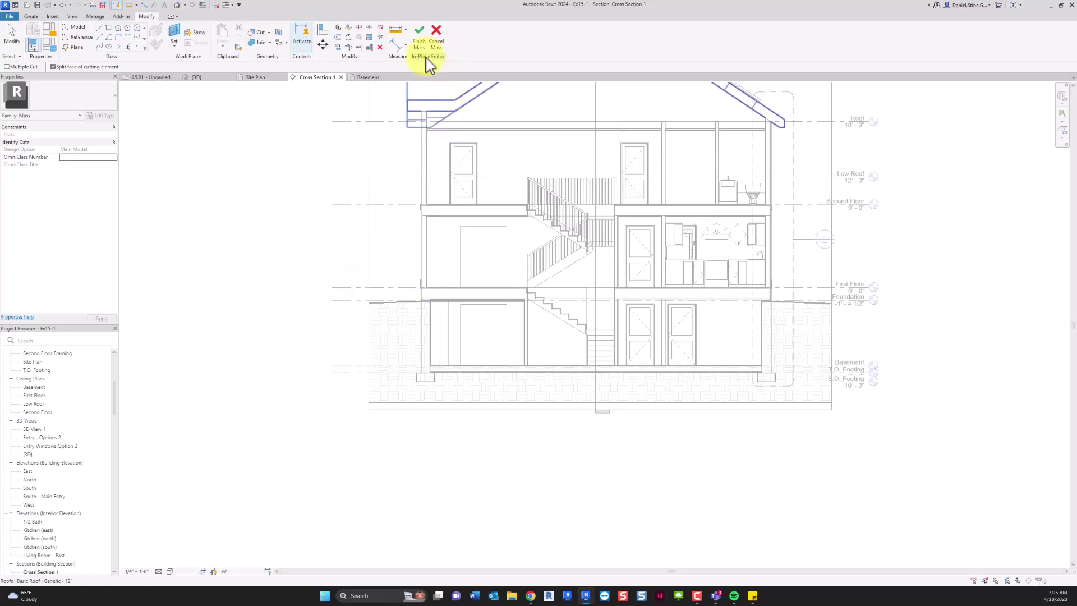
pyautogui.click(421, 39)
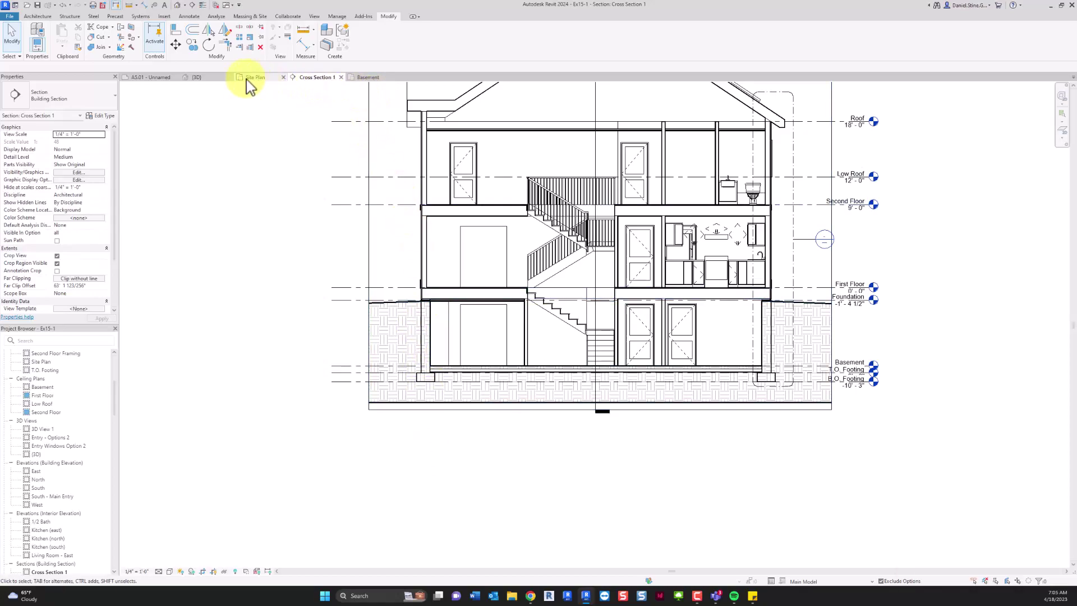
pyautogui.click(209, 79)
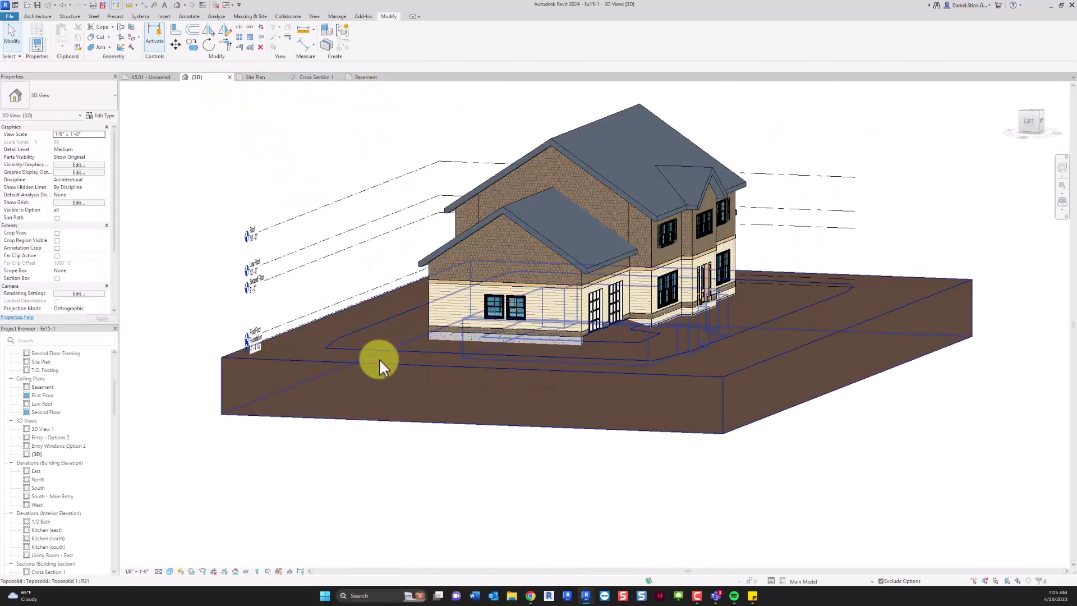
pyautogui.click(380, 360)
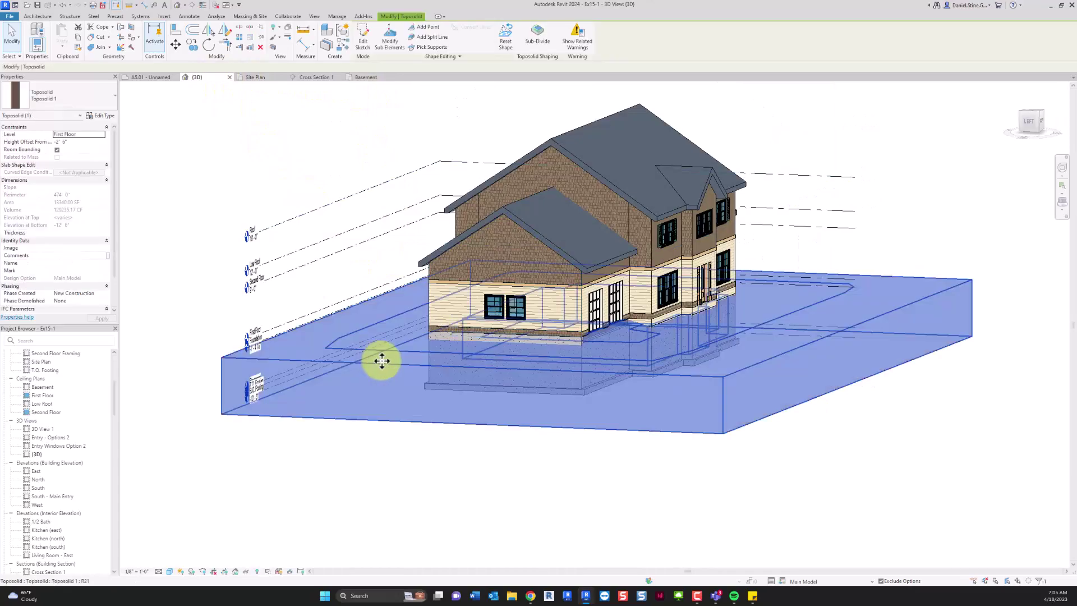
pyautogui.click(248, 571)
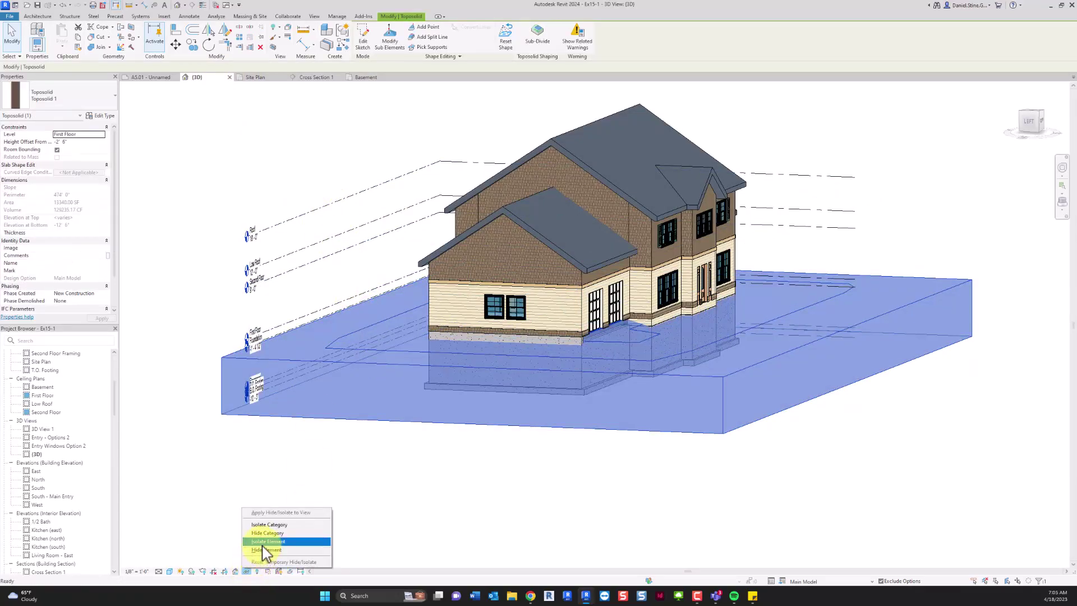
pyautogui.click(264, 544)
pyautogui.keyDown('shift'); pyautogui.moveTo(582, 479); pyautogui.dragTo(421, 534, button='middle'); pyautogui.keyUp('shift')
pyautogui.keyDown('shift'); pyautogui.moveTo(757, 452); pyautogui.dragTo(668, 507, button='middle'); pyautogui.keyUp('shift')
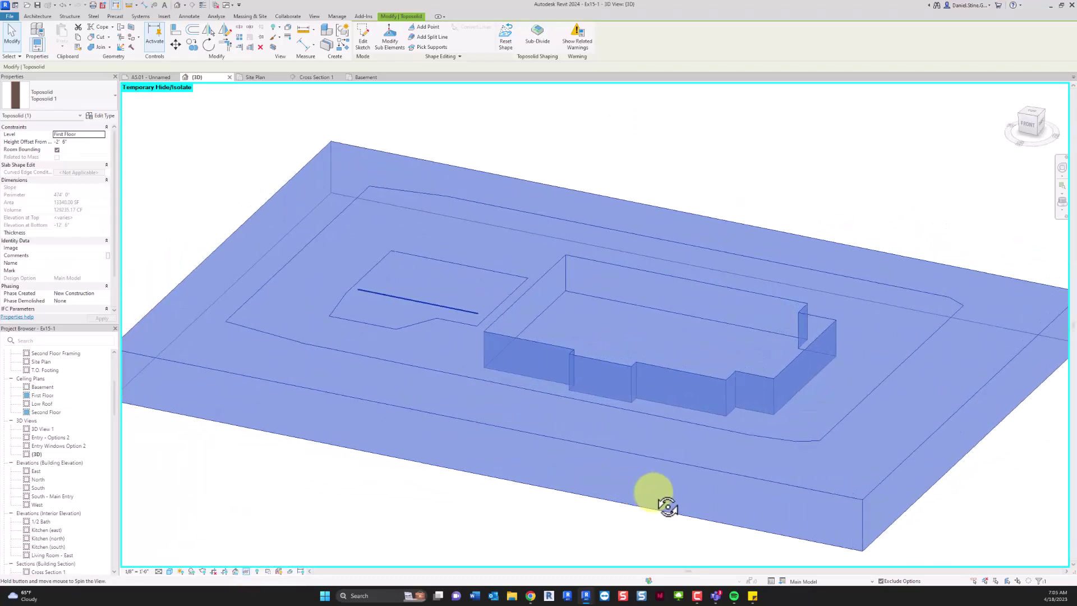
pyautogui.click(315, 77)
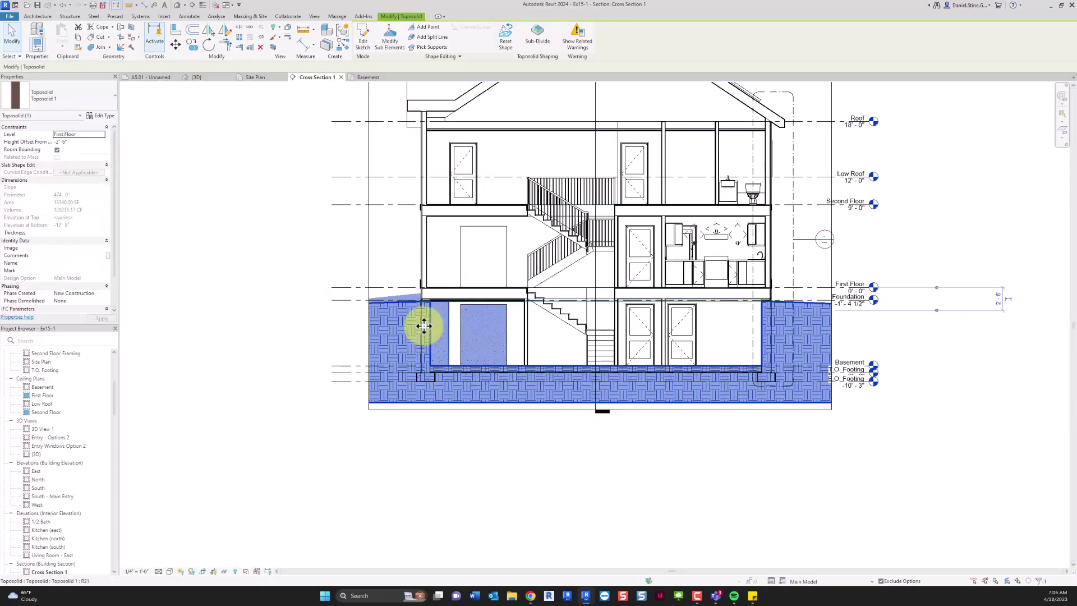
# In Cross Section 1, cut the left and right foundation walls out of the toposolid
pyautogui.click(246, 136)
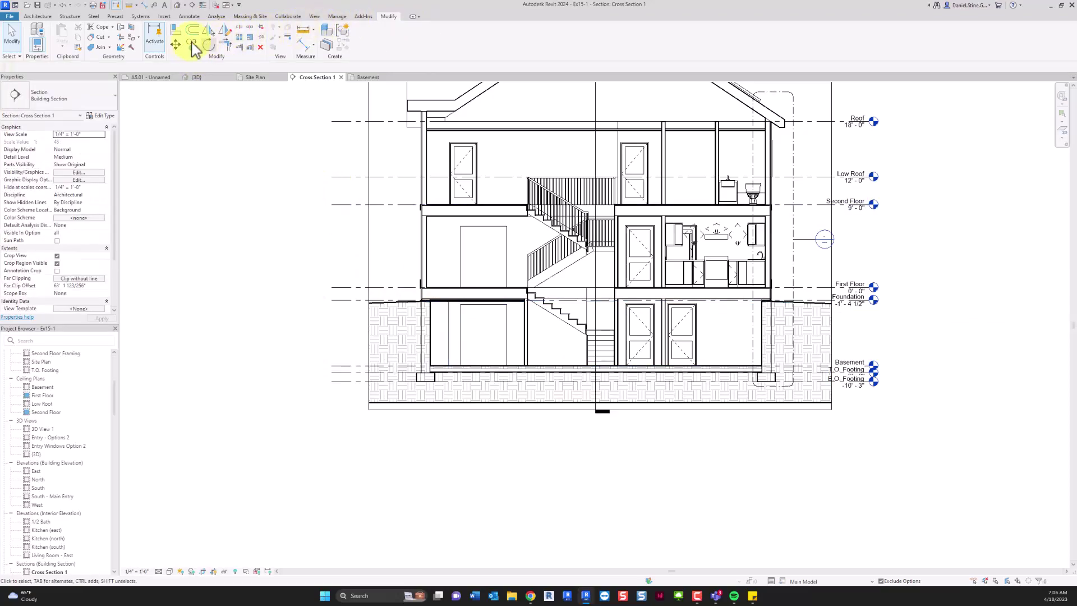
pyautogui.click(97, 37)
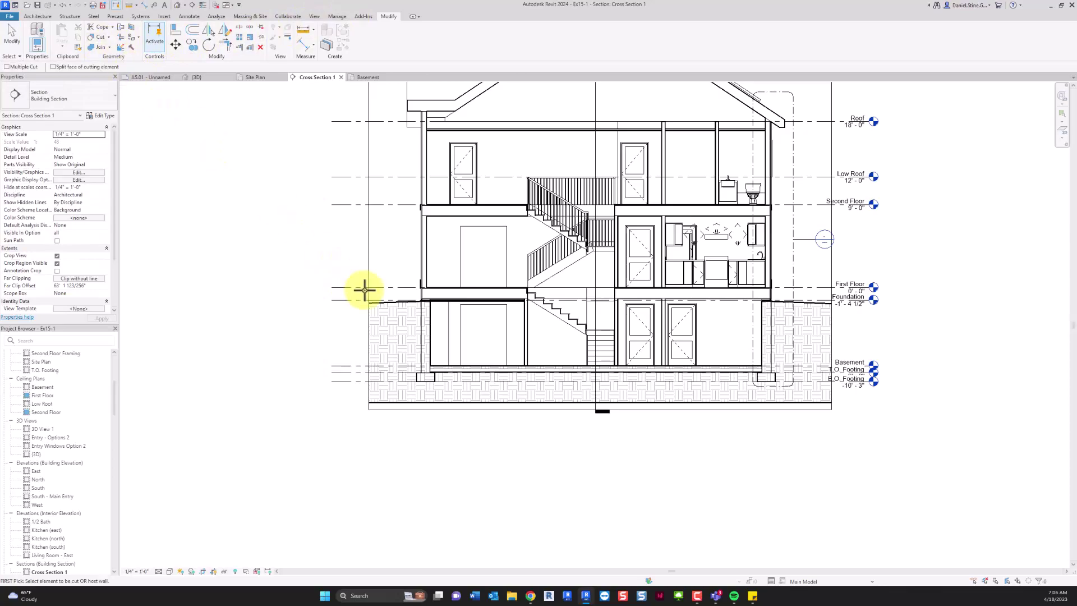
pyautogui.click(421, 321)
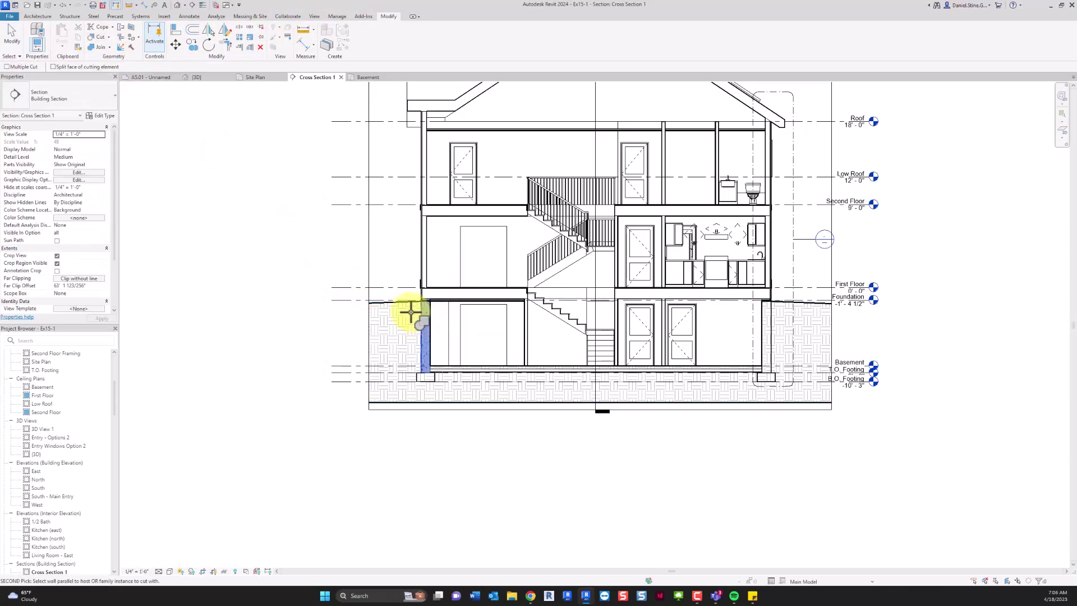
pyautogui.click(379, 303)
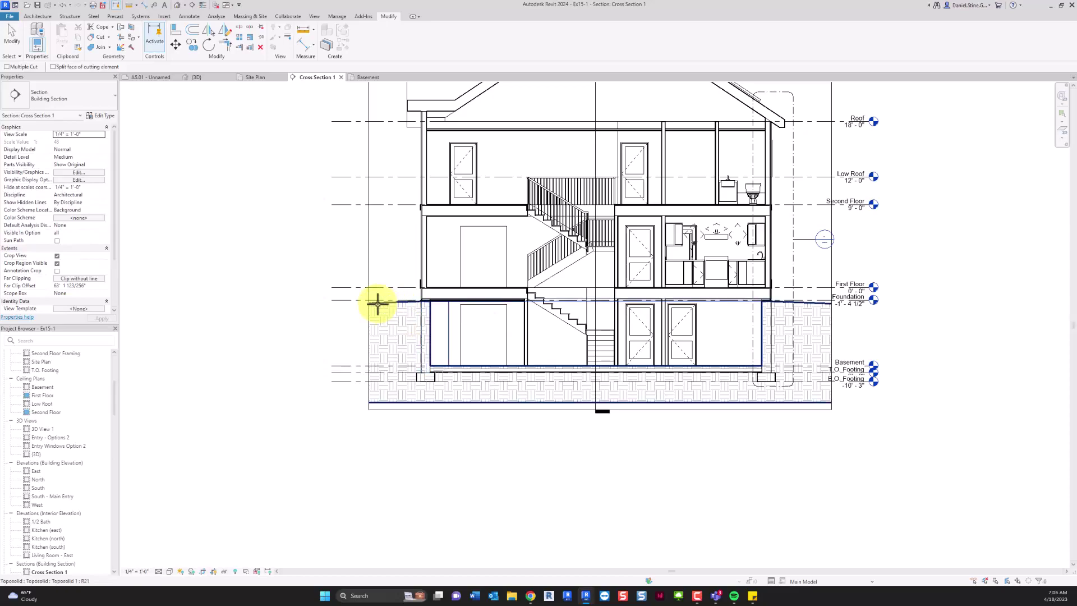
pyautogui.click(416, 312)
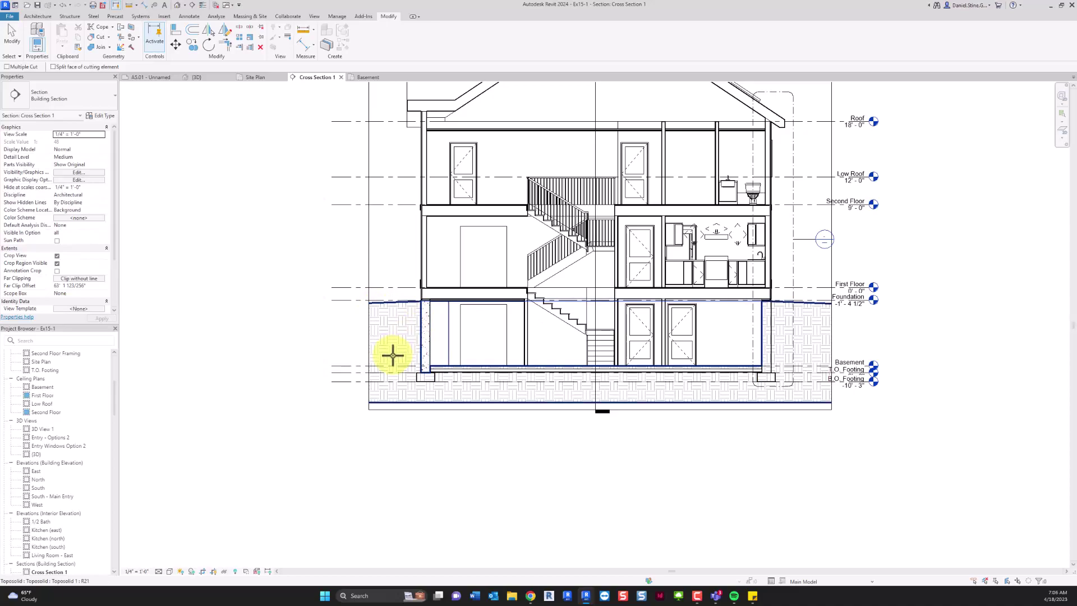
pyautogui.click(816, 305)
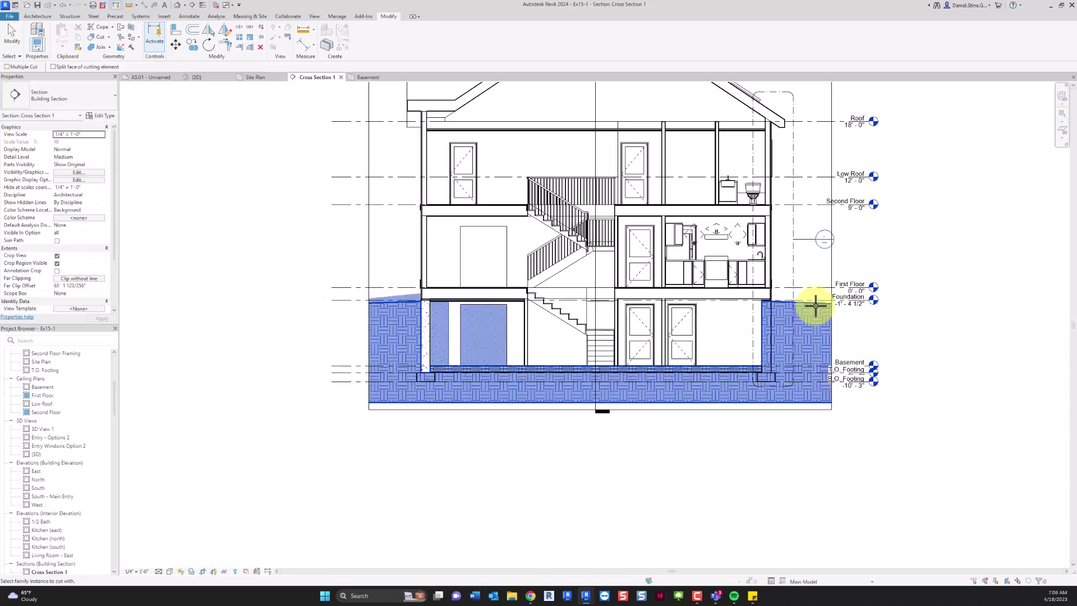
pyautogui.click(773, 323)
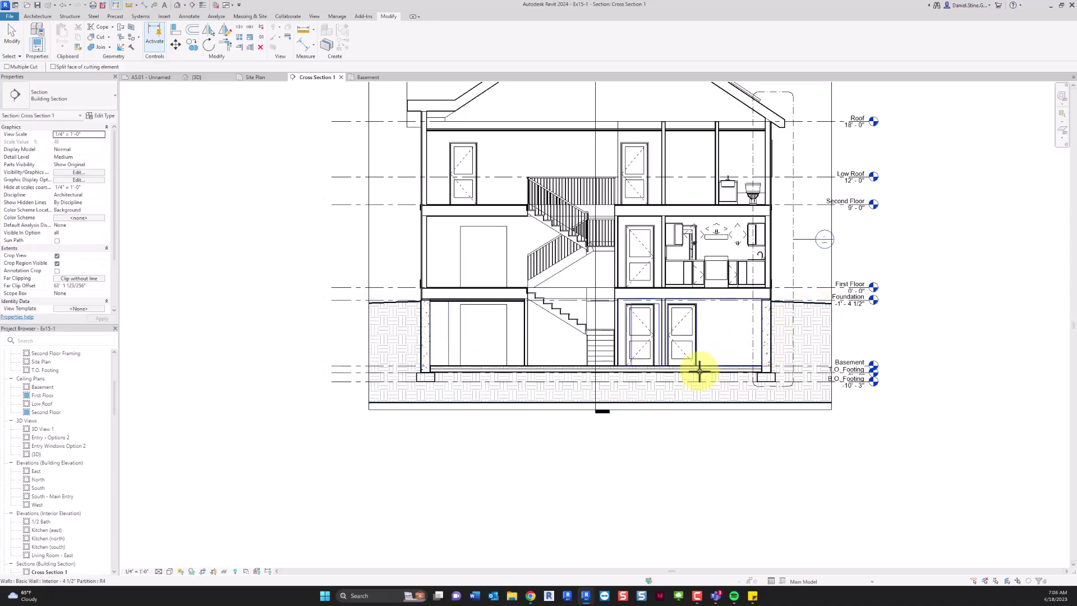
# Cut the right and left footings out of the toposolid as well
pyautogui.click(821, 307)
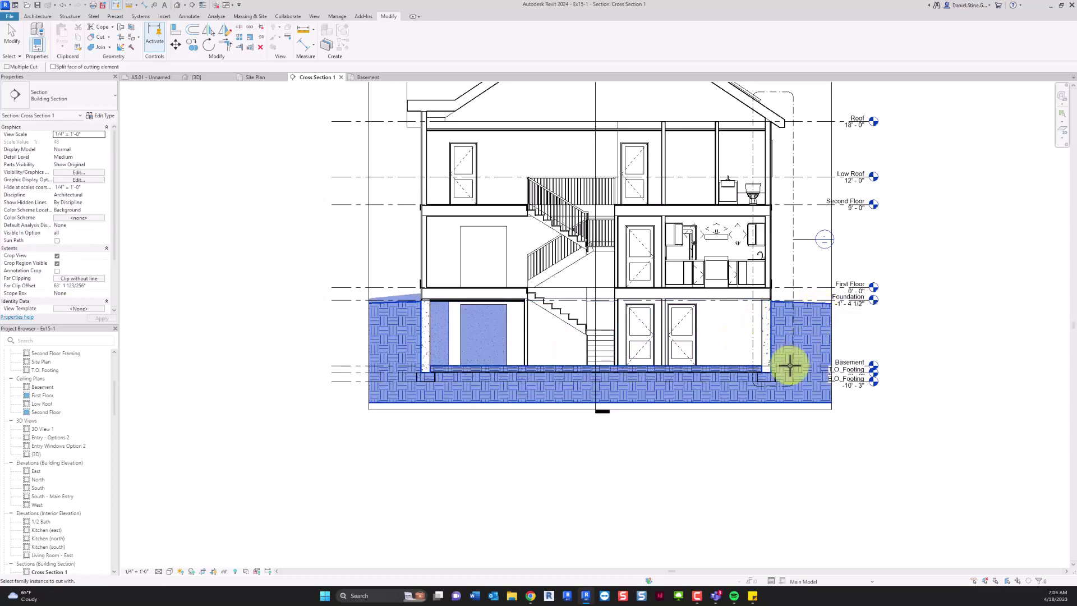
pyautogui.click(401, 312)
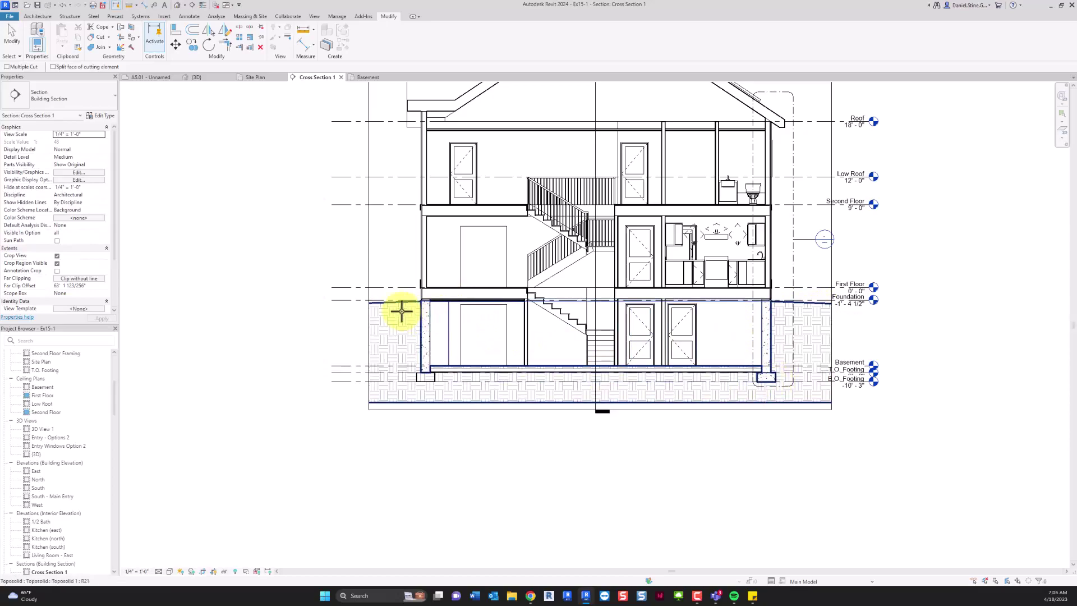
pyautogui.click(386, 305)
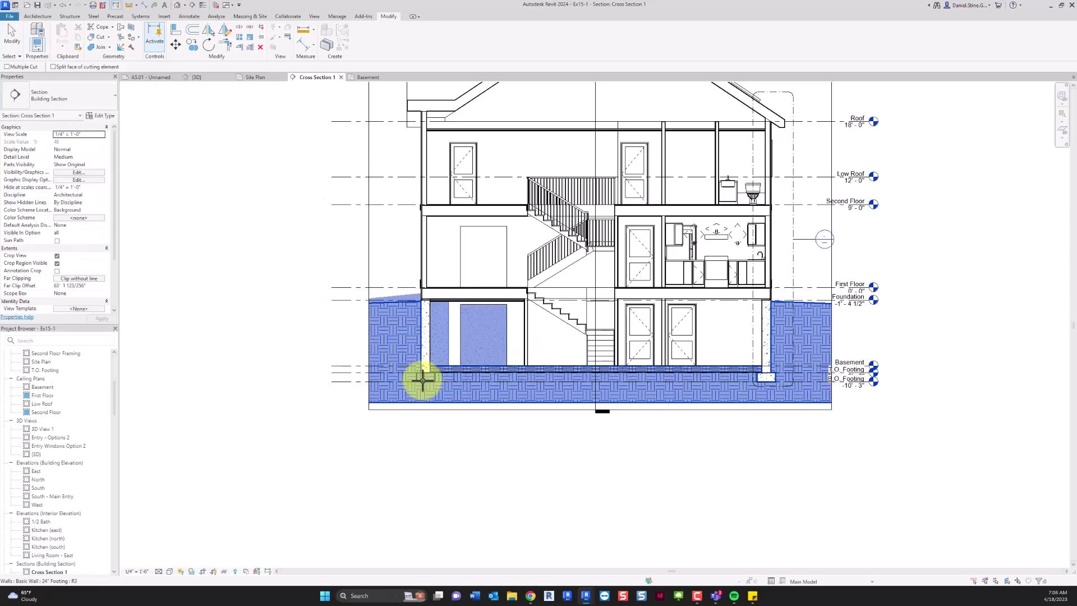
pyautogui.click(420, 377)
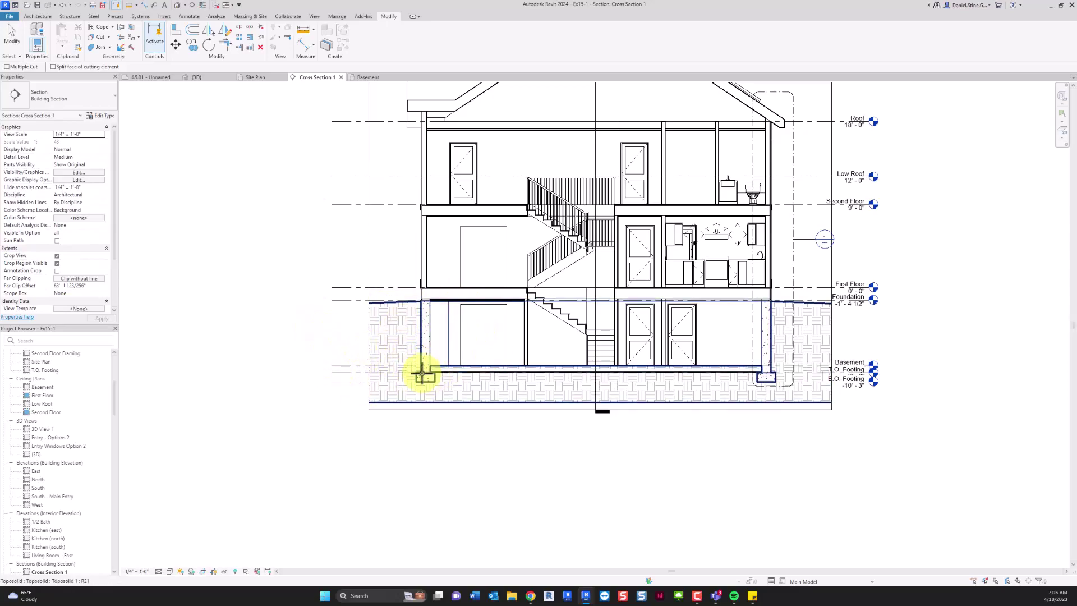
pyautogui.scroll(-2, 56, 469)
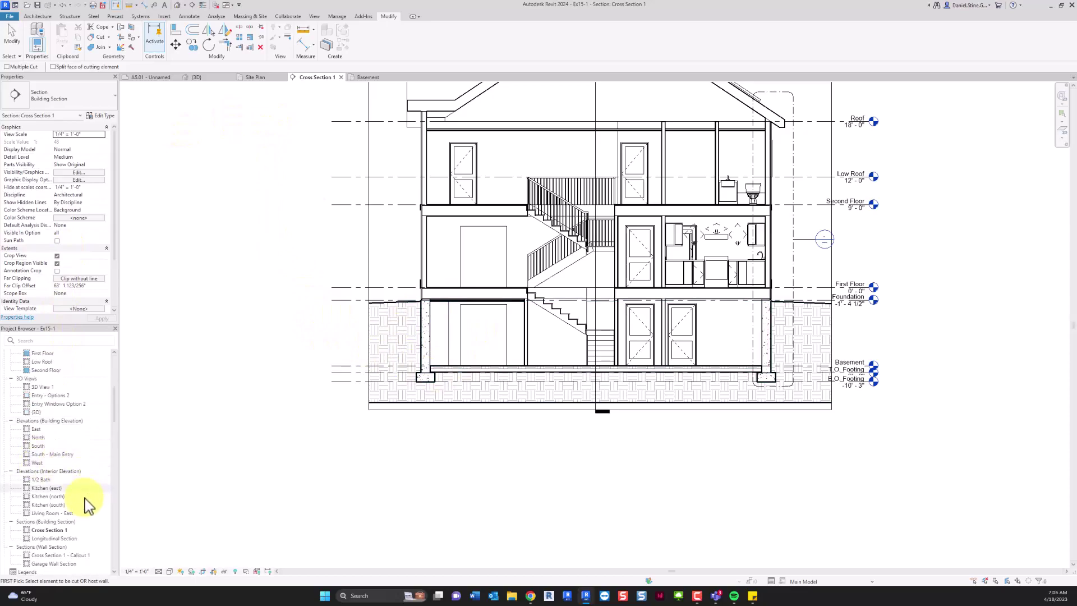
# Open the Longitudinal Section and cut the toposolid with the first foundation footing
pyautogui.doubleClick(56, 538)
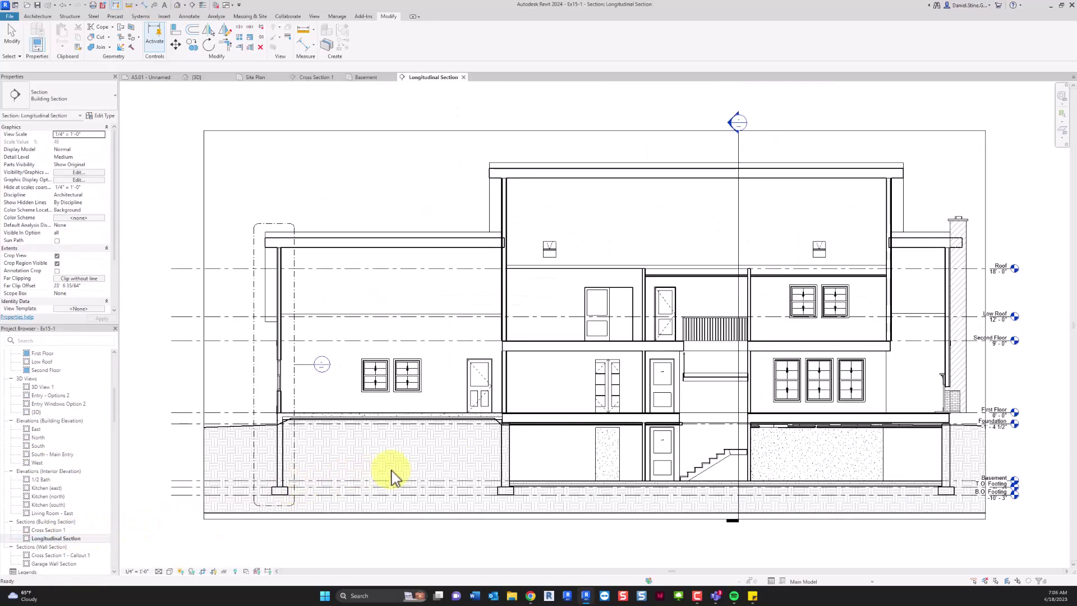
pyautogui.scroll(3, 627, 344)
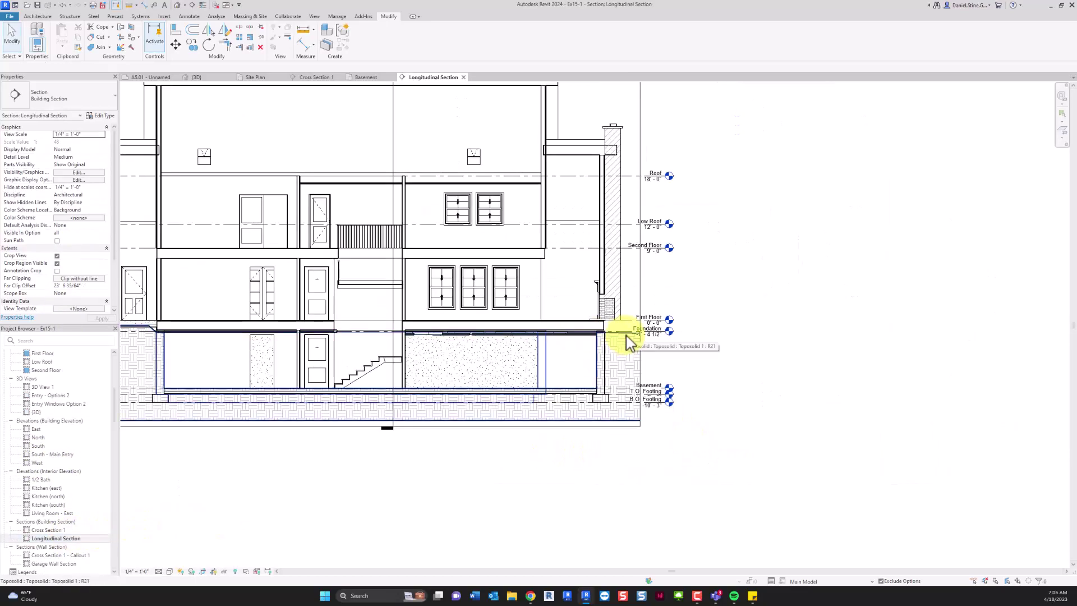
pyautogui.click(100, 37)
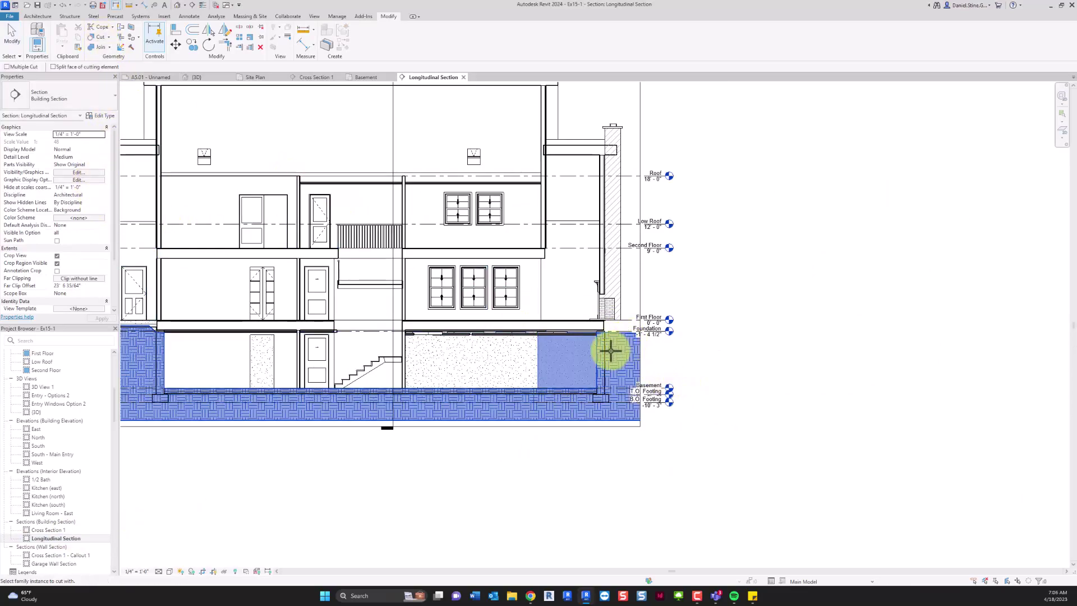
pyautogui.click(625, 337)
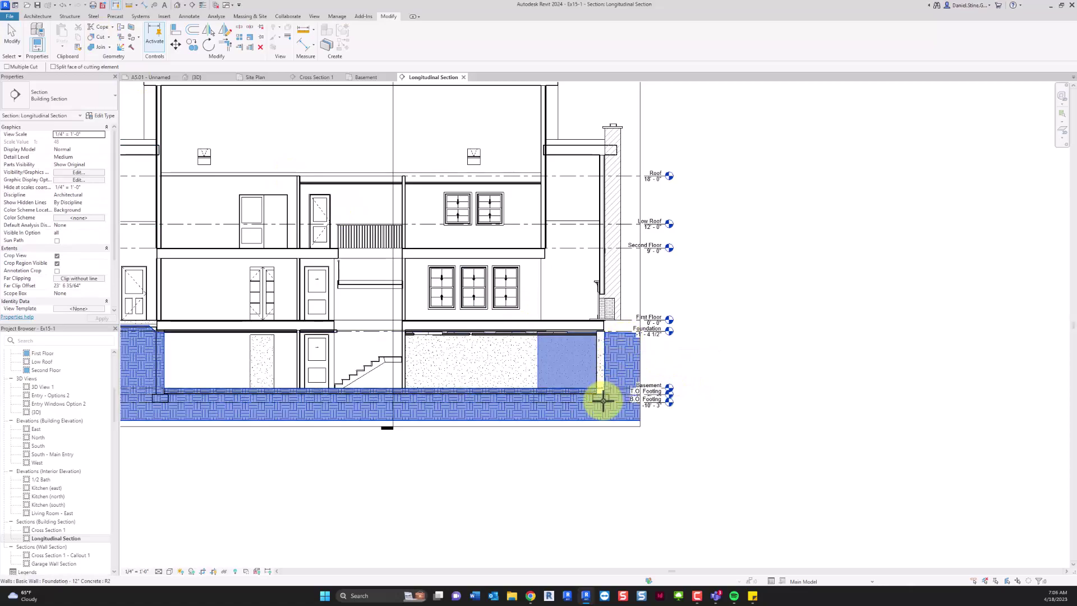
pyautogui.click(603, 400)
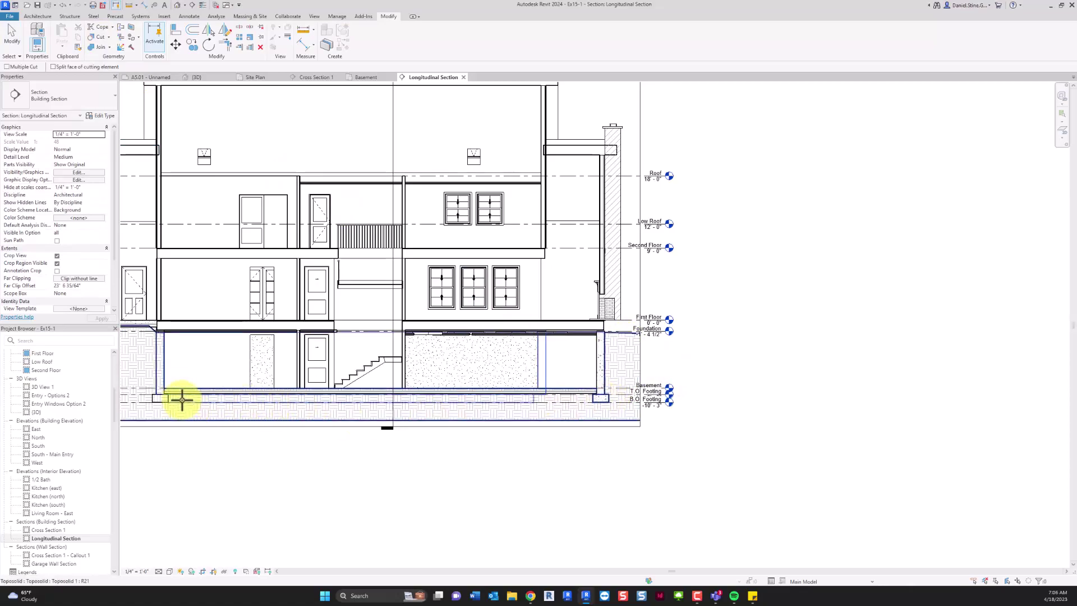
# Cut the toposolid with the remaining foundation walls and wall footings at the section's left end
pyautogui.moveTo(186, 400); pyautogui.dragTo(474, 435, button='middle')
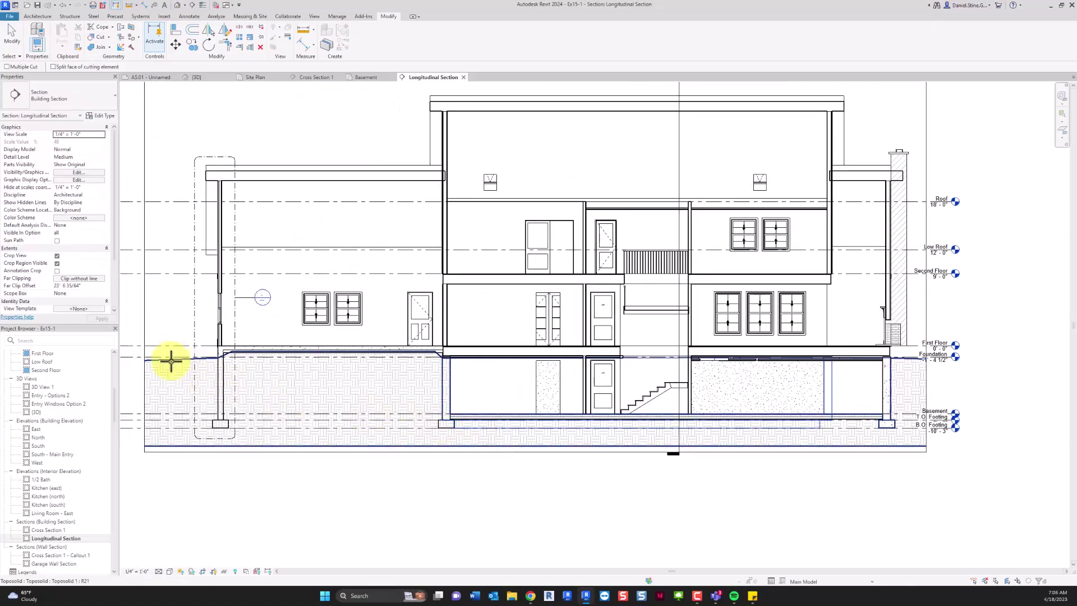
pyautogui.click(170, 362)
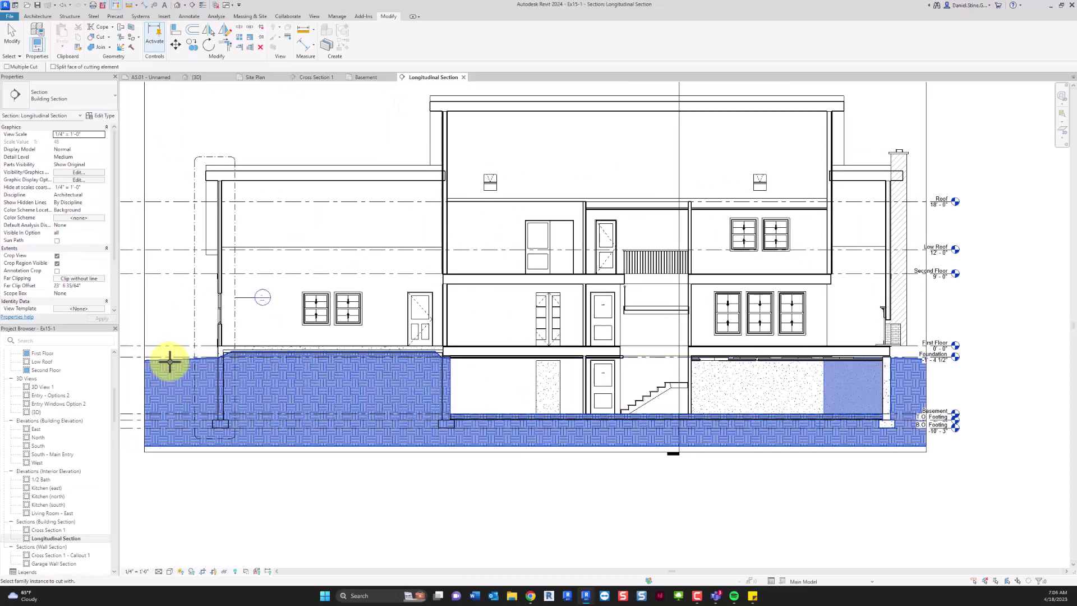
pyautogui.click(444, 381)
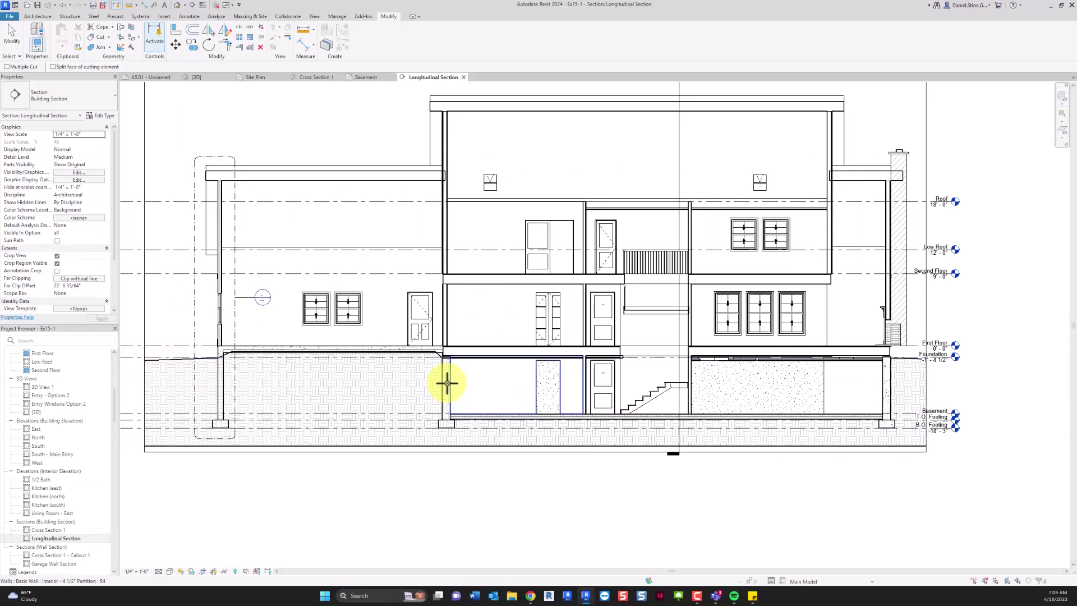
pyautogui.click(194, 364)
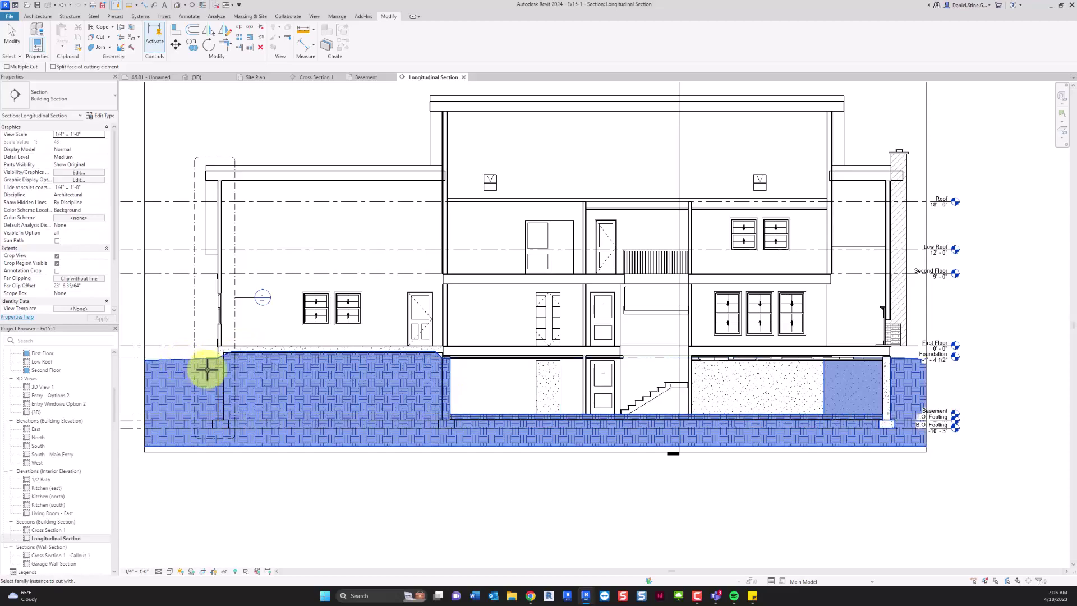
pyautogui.click(452, 393)
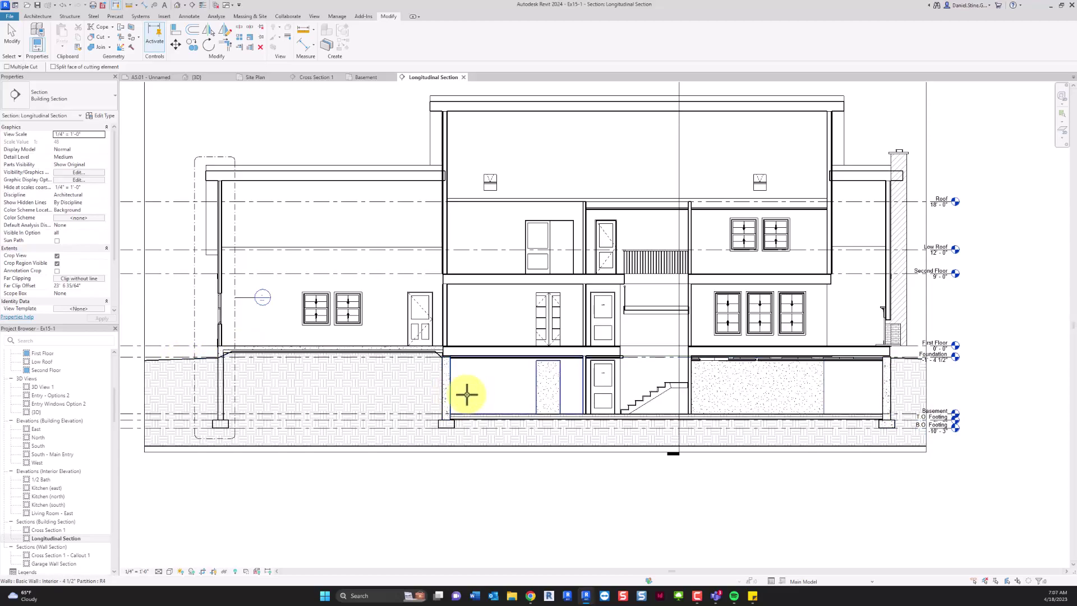
pyautogui.click(182, 359)
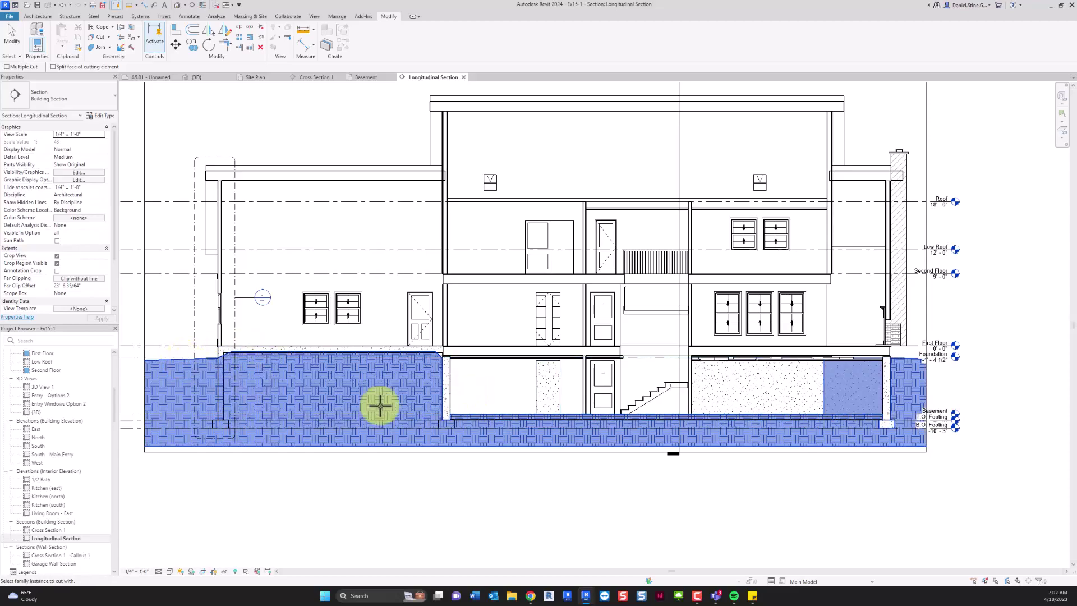
pyautogui.click(438, 421)
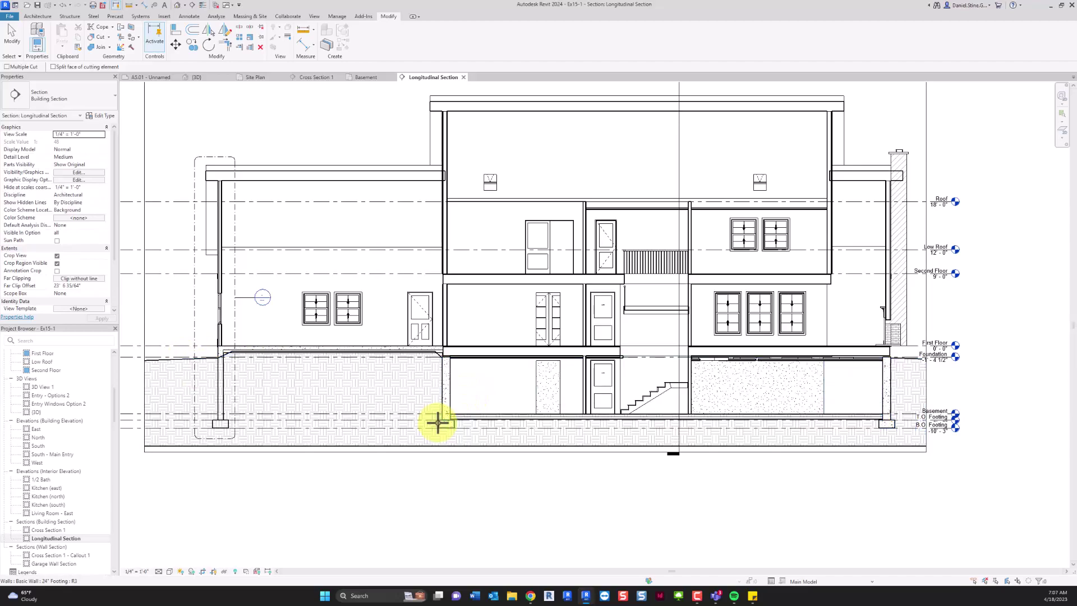
pyautogui.click(179, 363)
pyautogui.click(219, 384)
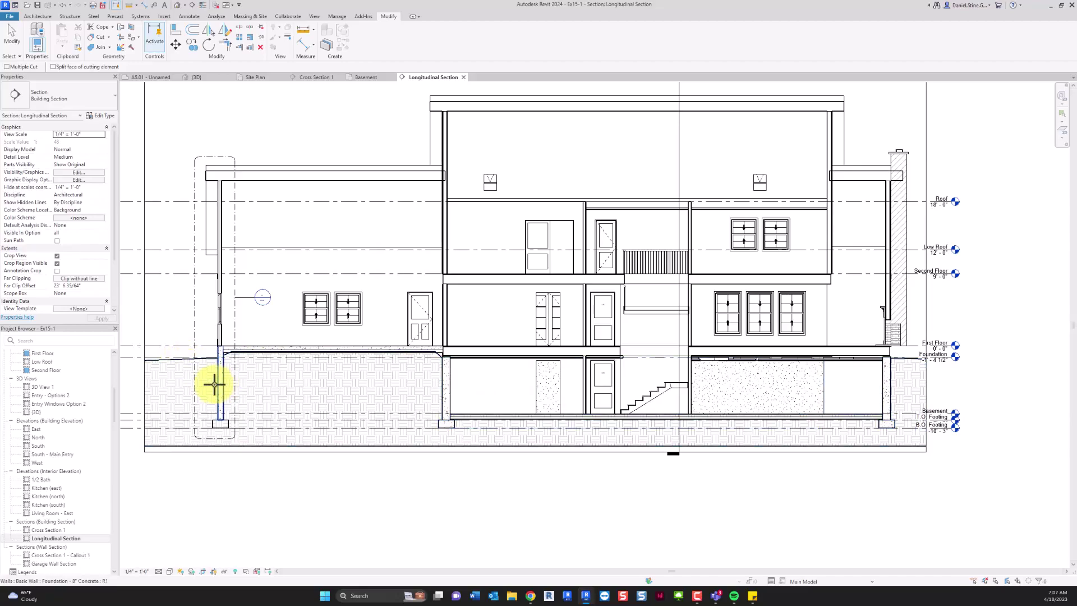
pyautogui.click(173, 361)
pyautogui.click(223, 421)
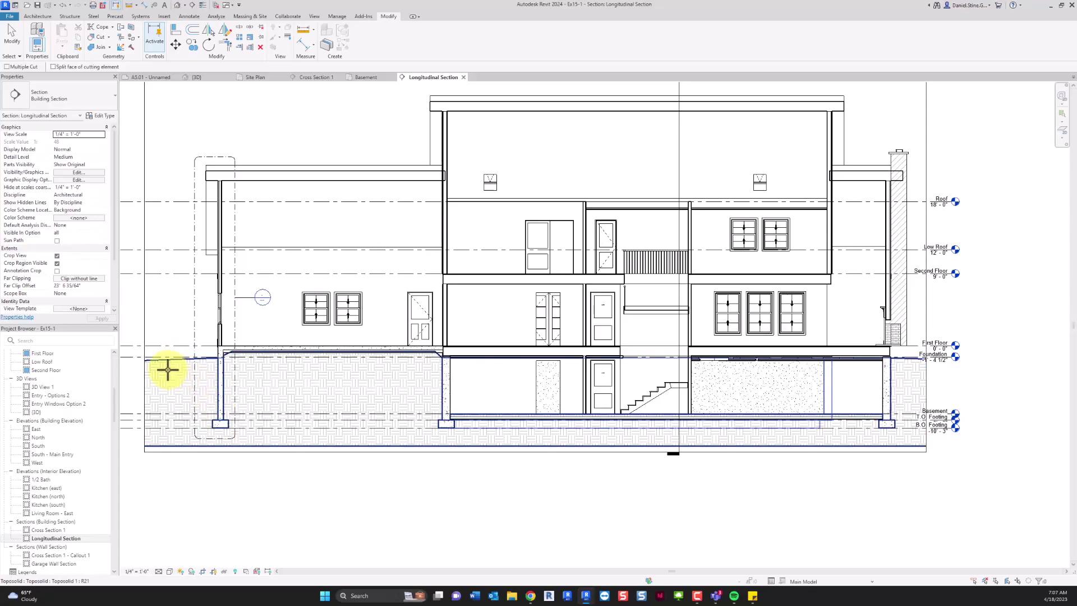
pyautogui.scroll(4, 320, 344)
pyautogui.moveTo(252, 361); pyautogui.dragTo(383, 374, button='middle')
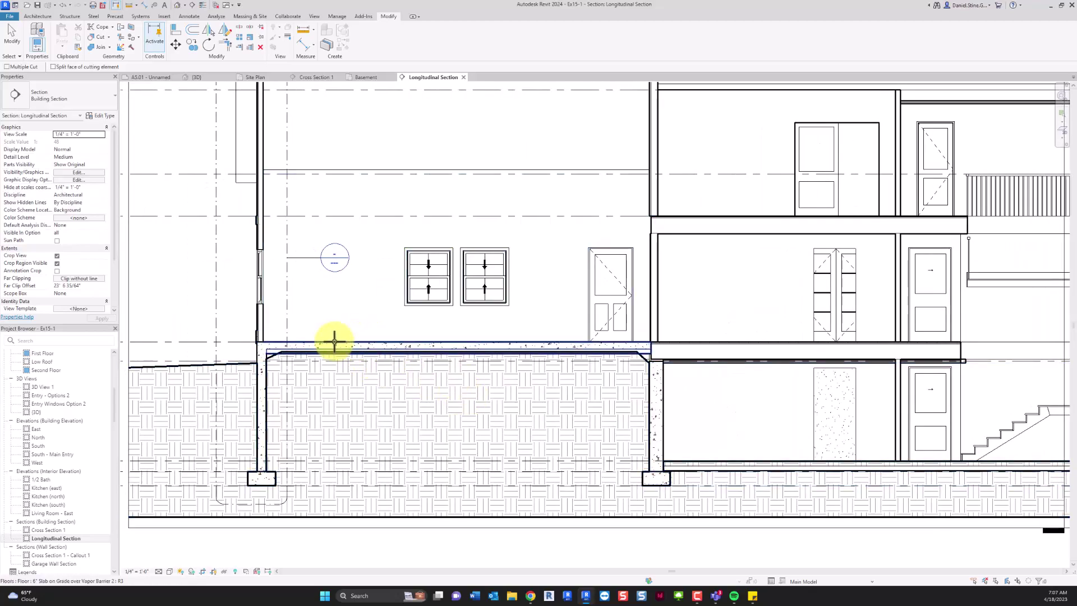
# Cut the toposolid with the 8" and 4" slabs on grade, then zoom in on Cross Section 1
pyautogui.click(184, 365)
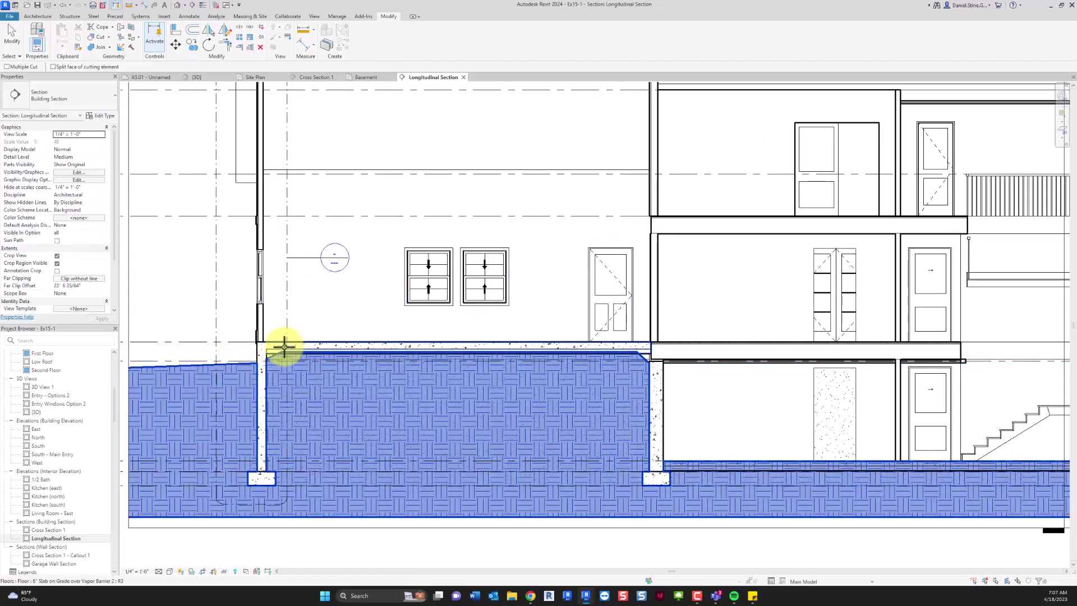
pyautogui.click(285, 346)
pyautogui.click(205, 366)
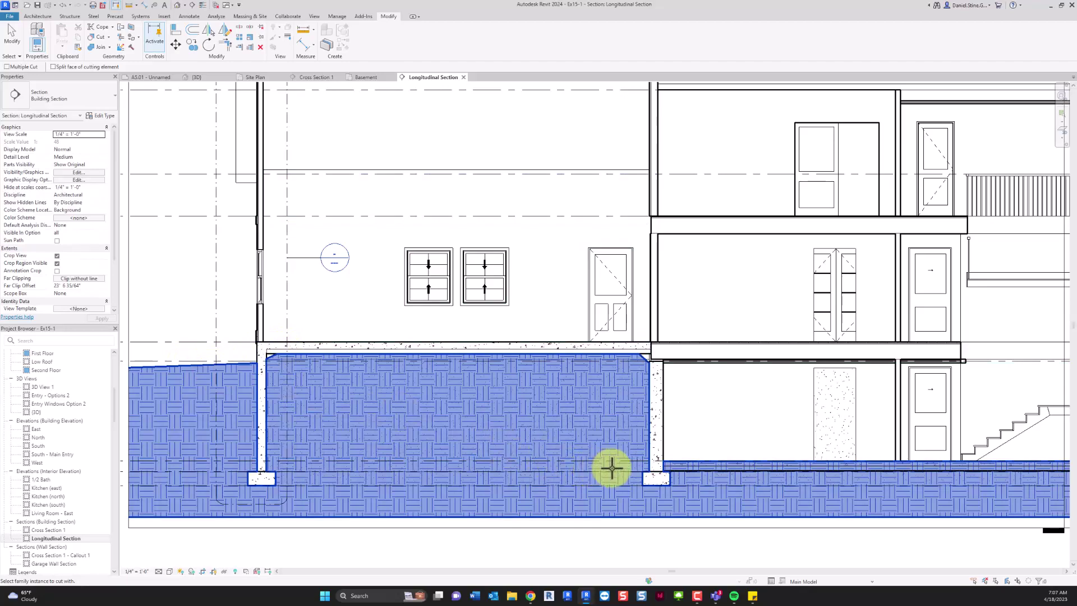
pyautogui.click(699, 459)
pyautogui.scroll(-3, 806, 457)
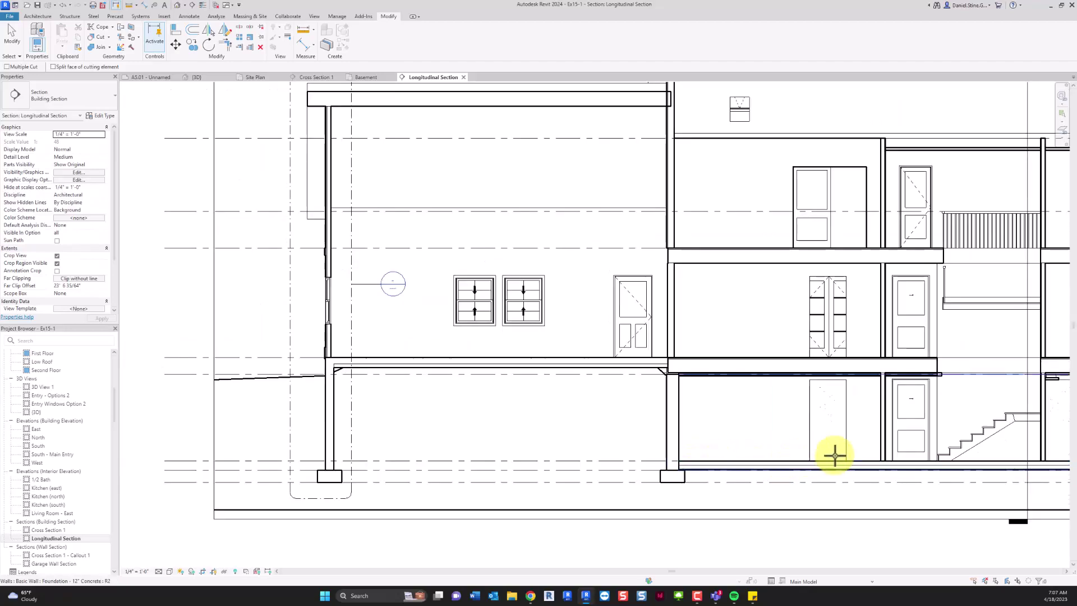
pyautogui.scroll(3, 630, 452)
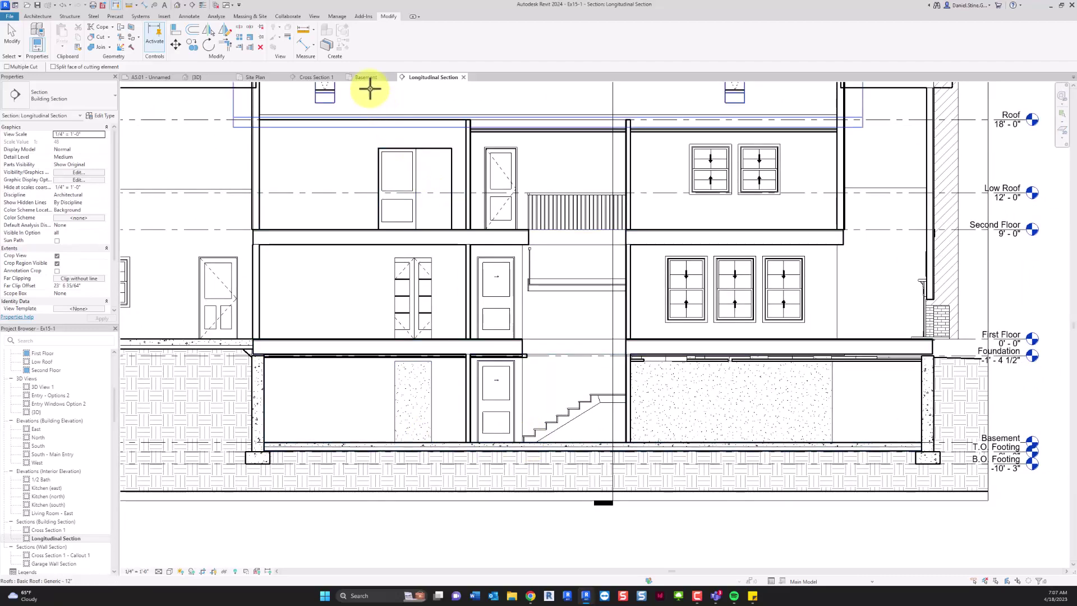
pyautogui.click(317, 78)
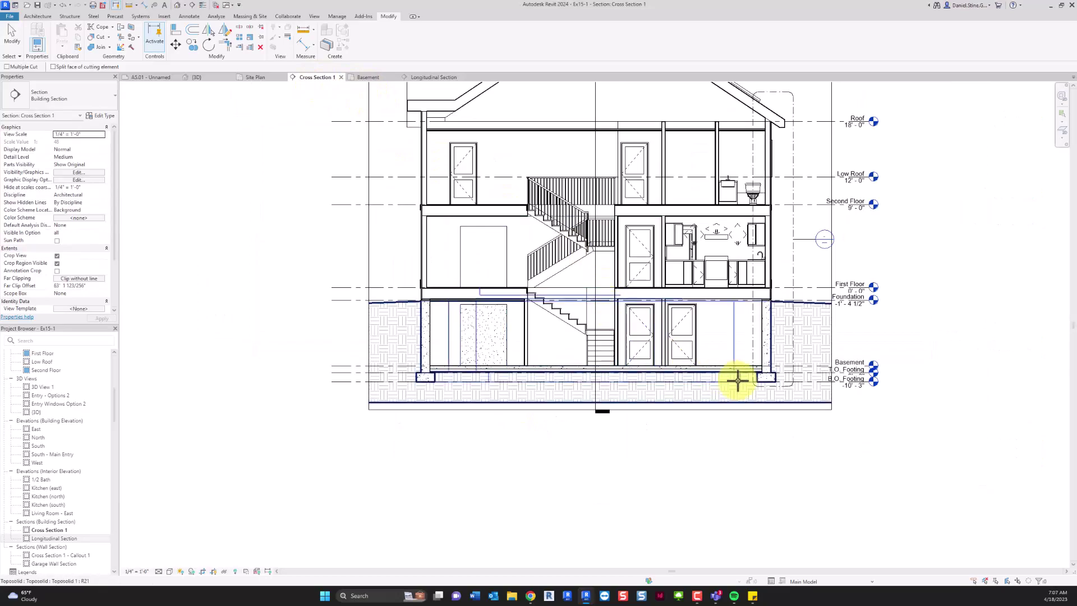
pyautogui.scroll(3, 722, 371)
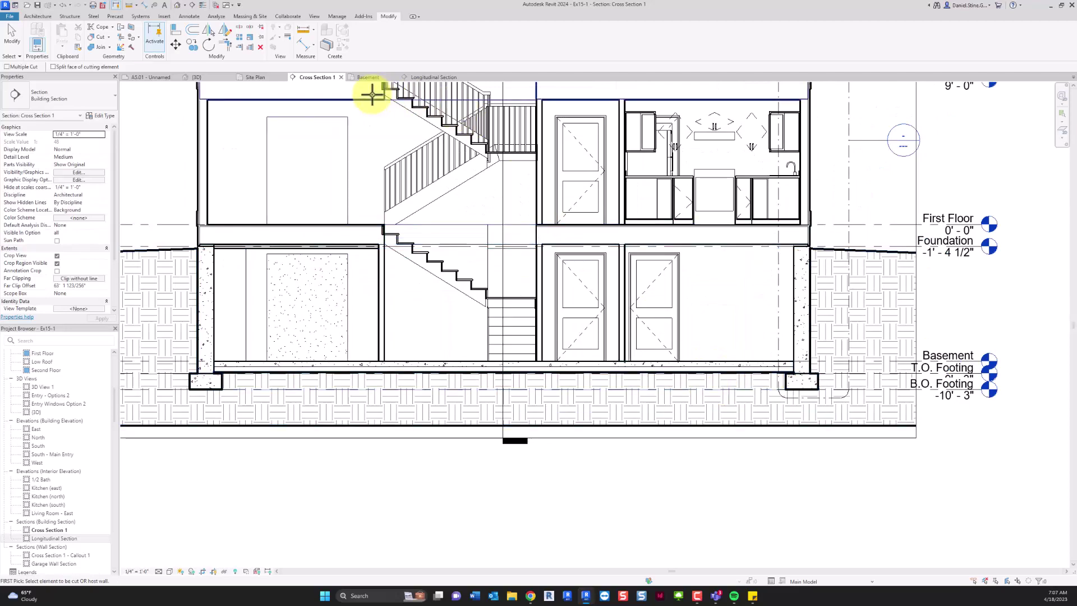
# Orbit the isolated toposolid in 3D to inspect the foundation slots around the basement cut-out
pyautogui.click(207, 80)
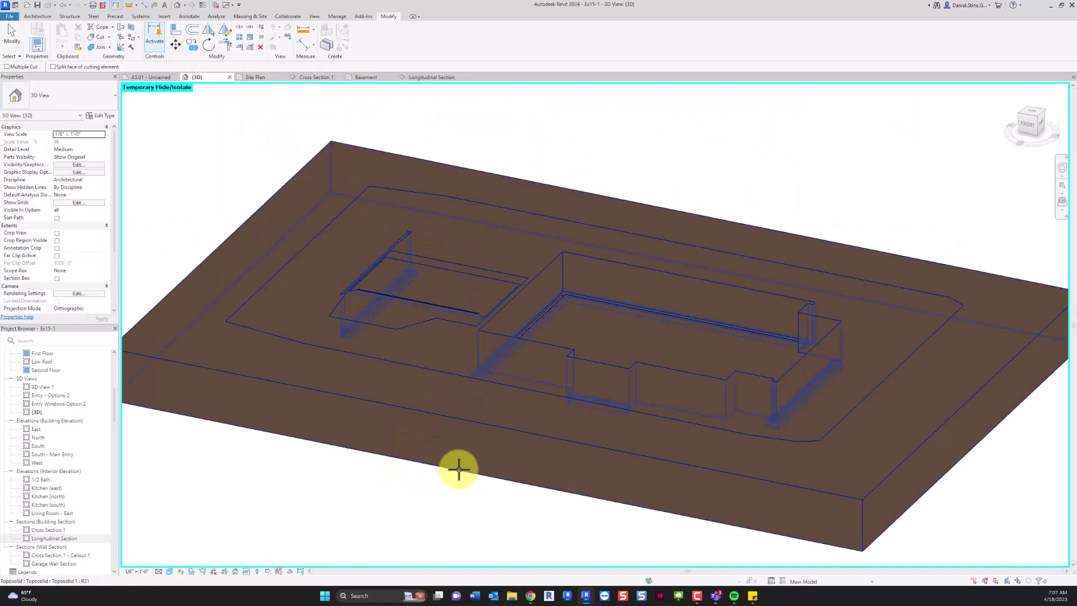
pyautogui.scroll(-1, 457, 461)
pyautogui.keyDown('shift'); pyautogui.moveTo(457, 460); pyautogui.dragTo(626, 486, button='middle'); pyautogui.keyUp('shift')
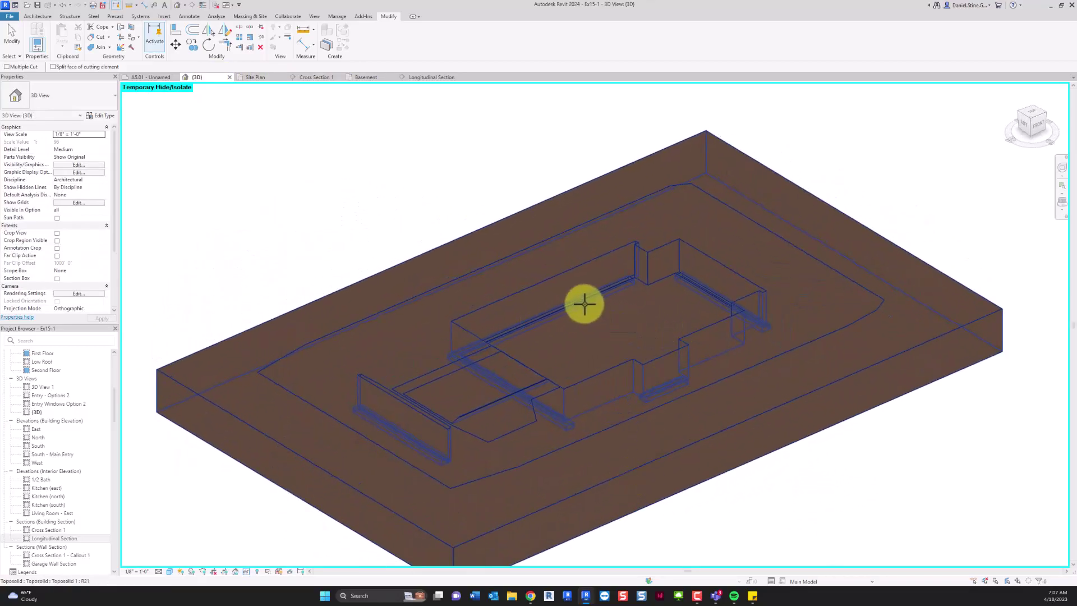
pyautogui.keyDown('shift'); pyautogui.moveTo(614, 333); pyautogui.dragTo(621, 457, button='middle'); pyautogui.keyUp('shift')
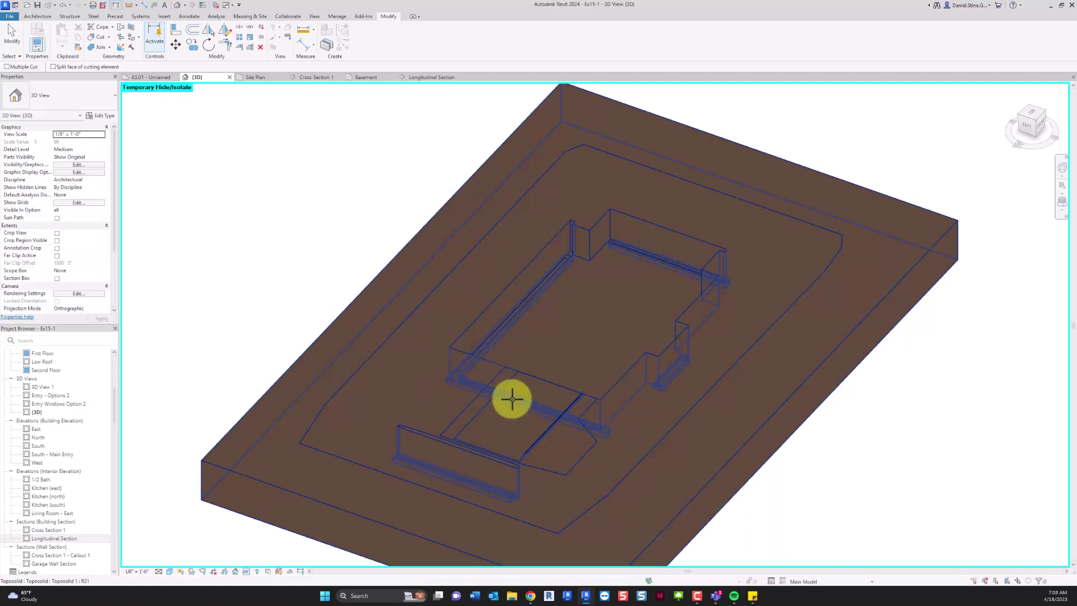
pyautogui.keyDown('shift'); pyautogui.moveTo(594, 428); pyautogui.dragTo(414, 423, button='middle'); pyautogui.keyUp('shift')
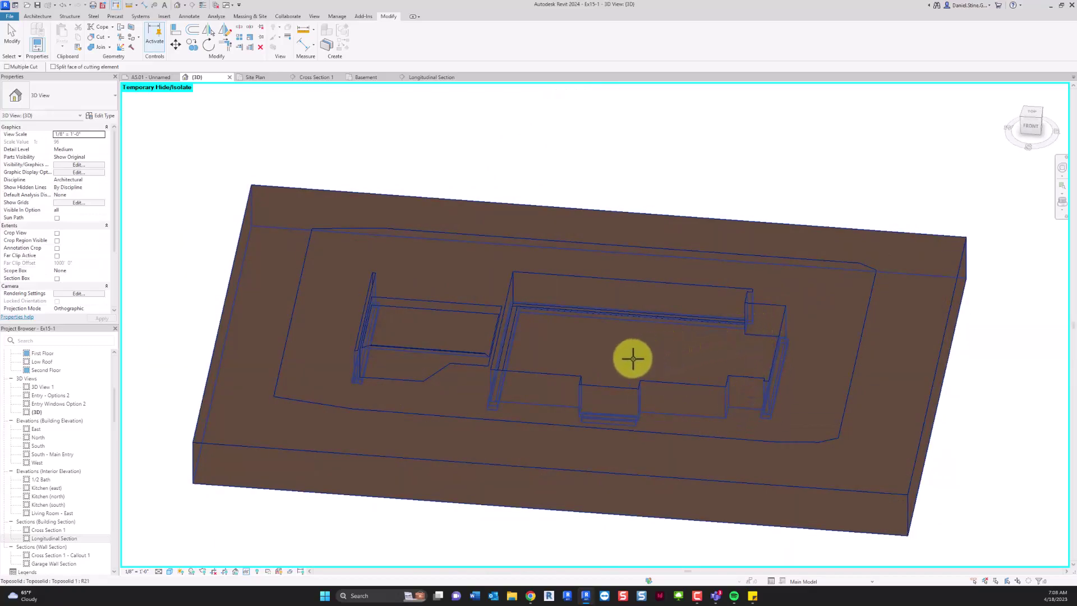
pyautogui.keyDown('shift'); pyautogui.moveTo(623, 412); pyautogui.dragTo(675, 404, button='middle'); pyautogui.keyUp('shift')
# Select the toposolid and bring up its type's layer structure
pyautogui.click(481, 439)
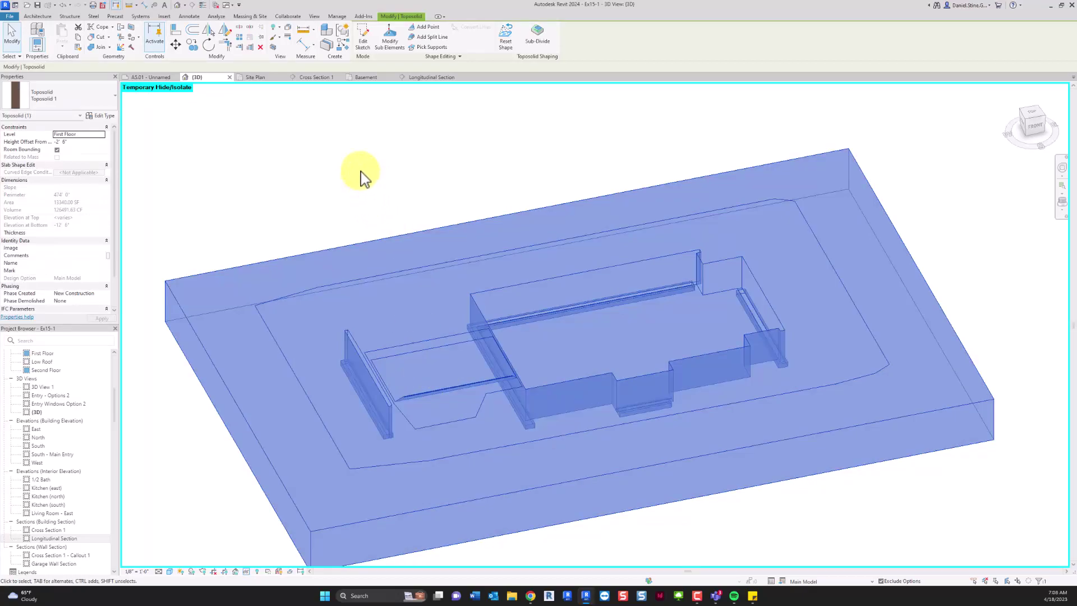
pyautogui.click(104, 117)
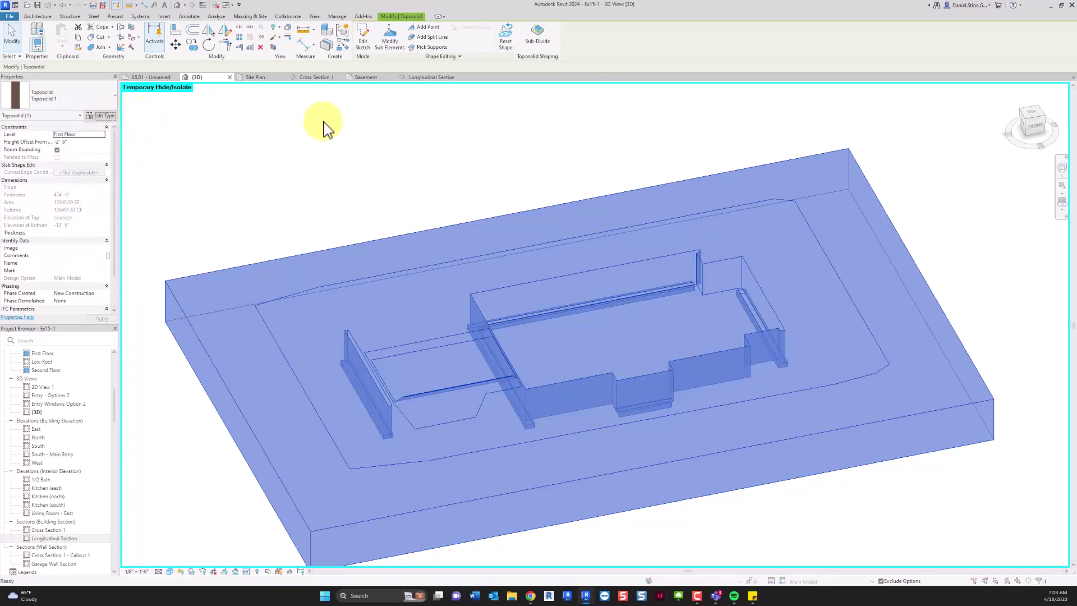
pyautogui.moveTo(269, 11); pyautogui.dragTo(215, 50)
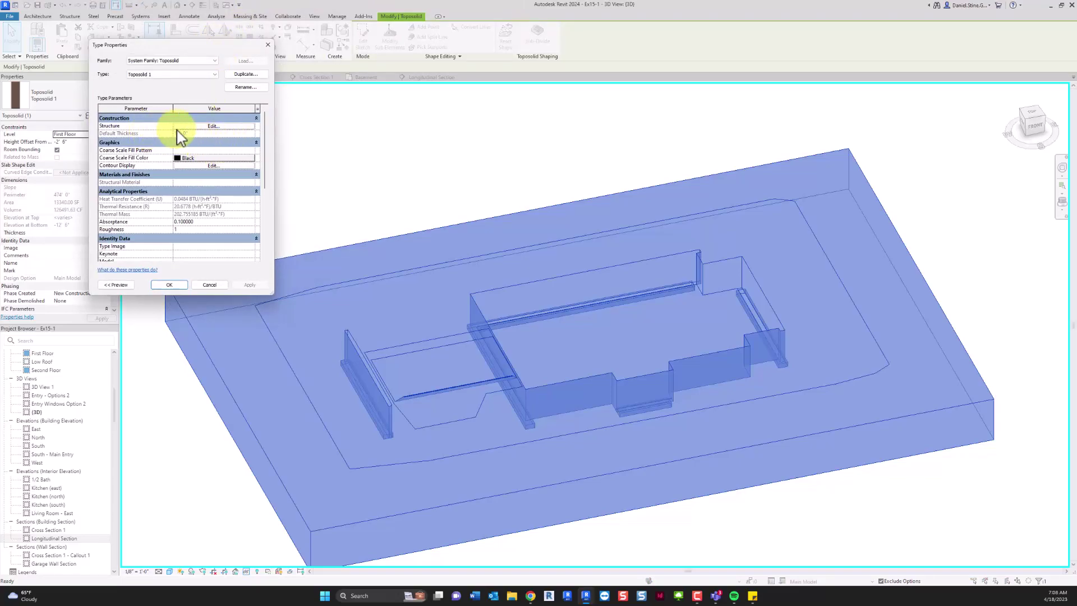
pyautogui.click(212, 127)
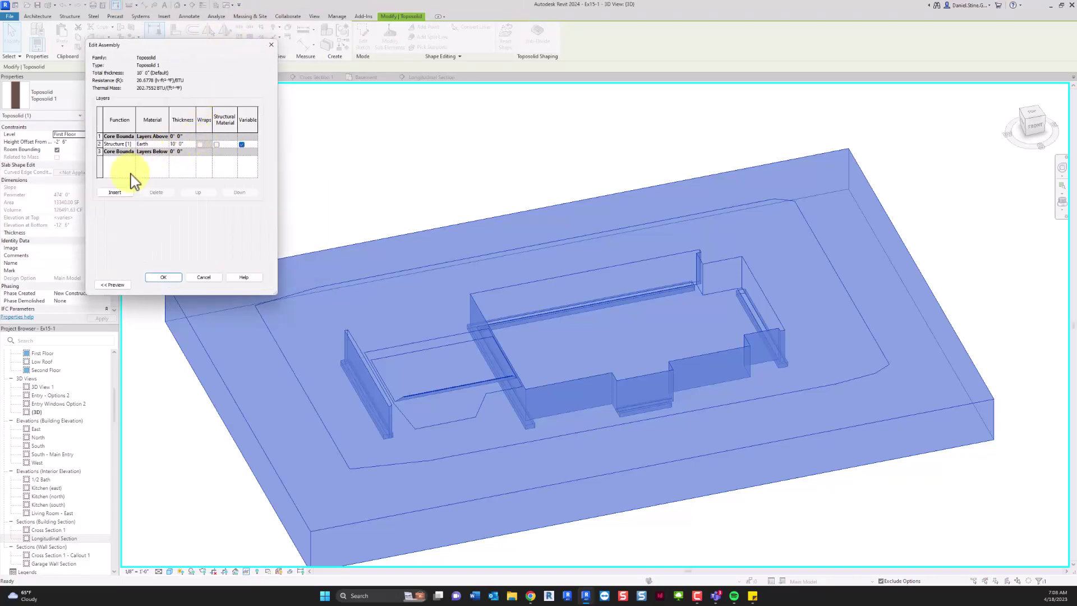
# Insert a new row-1 layer with function Finish 1 [4] and browse materials for it
pyautogui.click(115, 193)
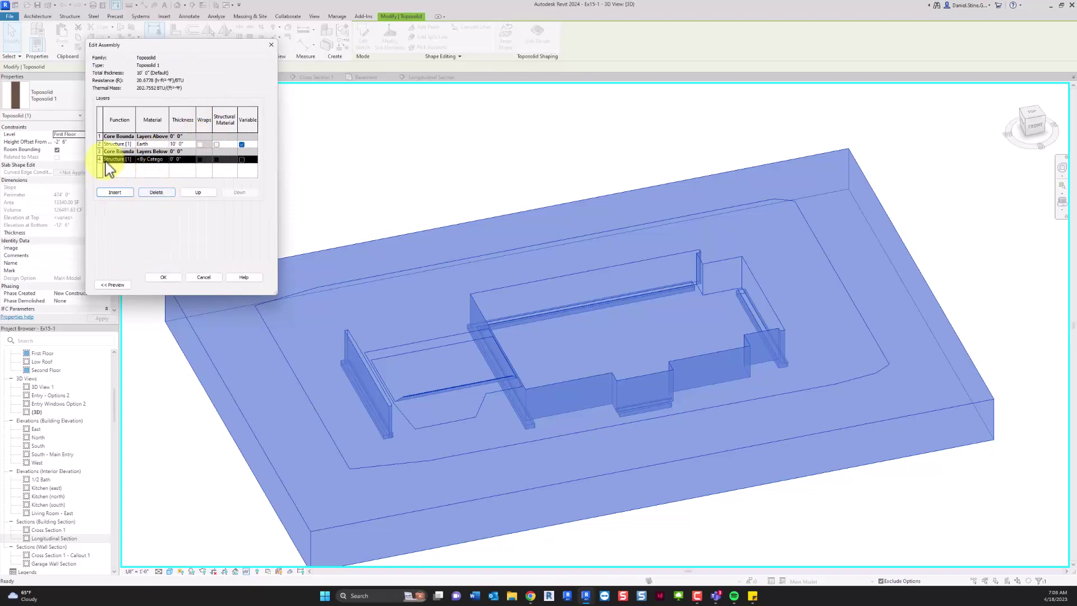
pyautogui.click(201, 195)
pyautogui.click(202, 197)
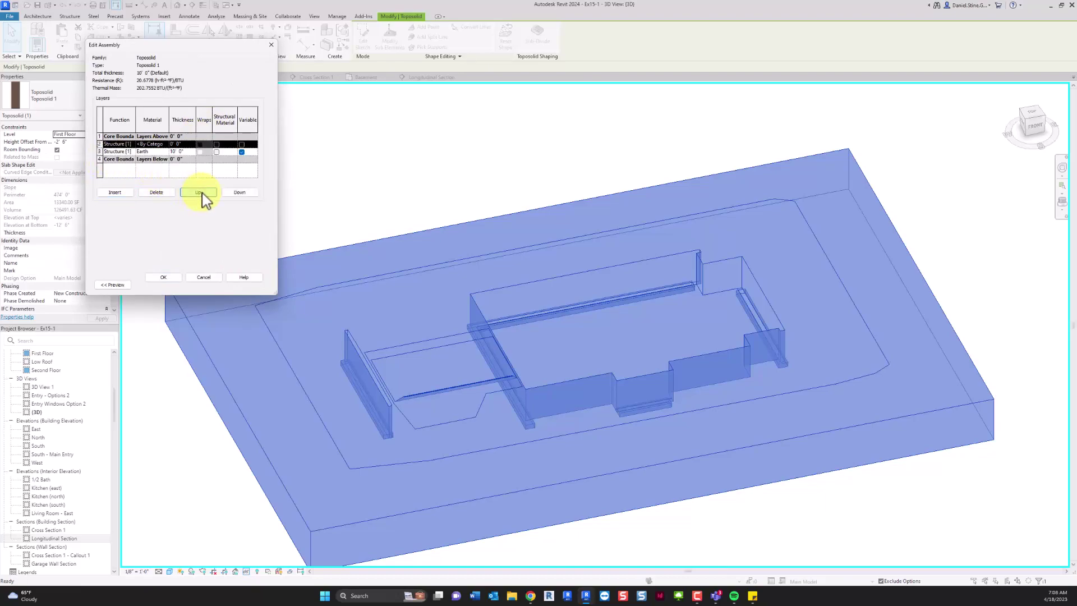
pyautogui.click(202, 196)
pyautogui.click(134, 136)
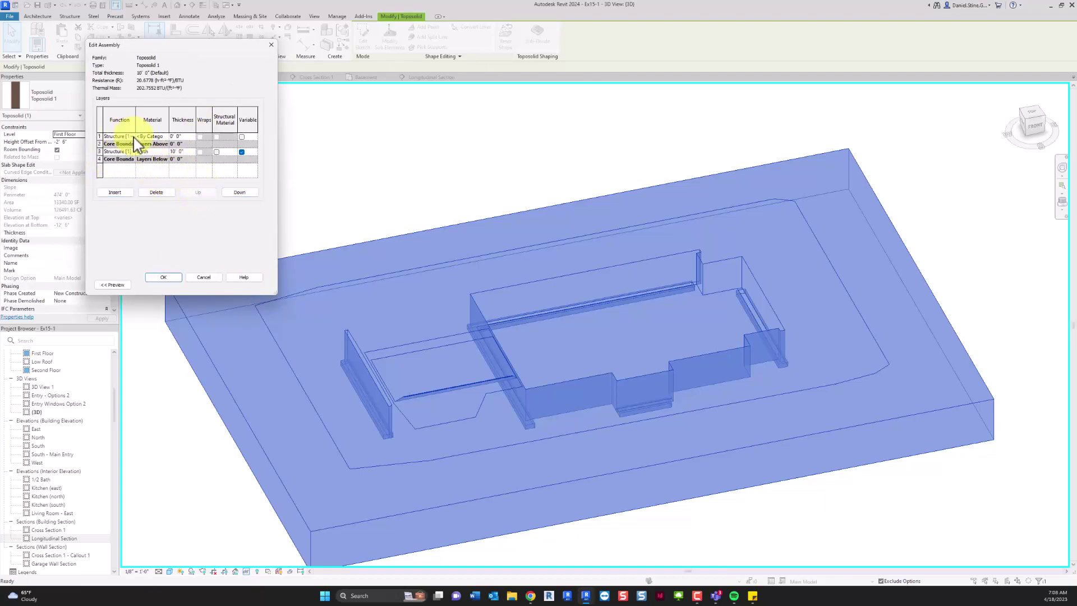
pyautogui.click(132, 137)
pyautogui.click(117, 163)
pyautogui.click(166, 137)
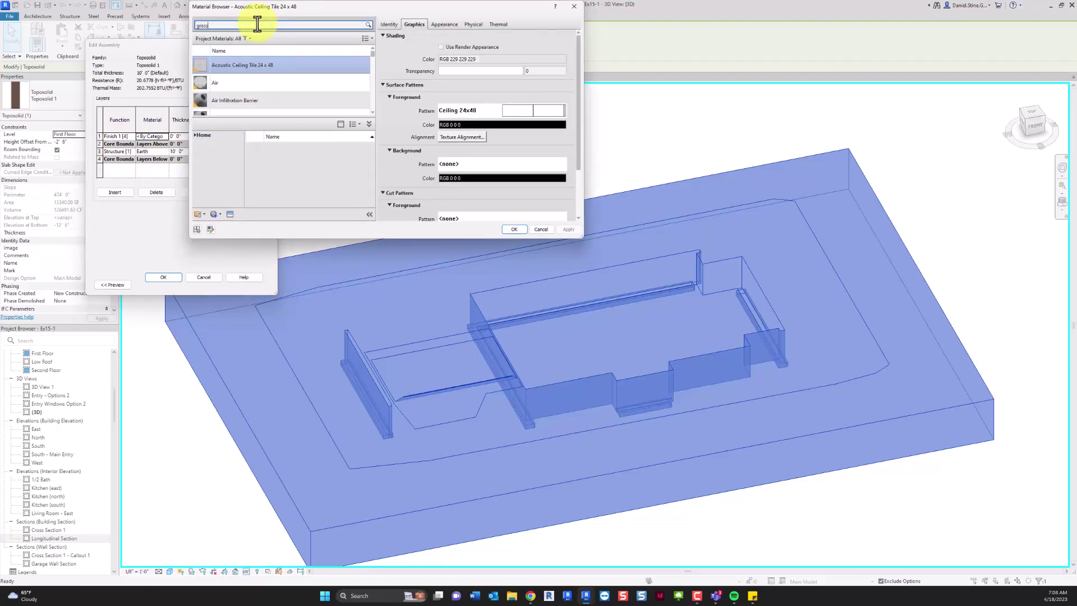
# Assign Grass to the finish layer, with its shading colour set to RGB 109-141-056
pyautogui.click(343, 77)
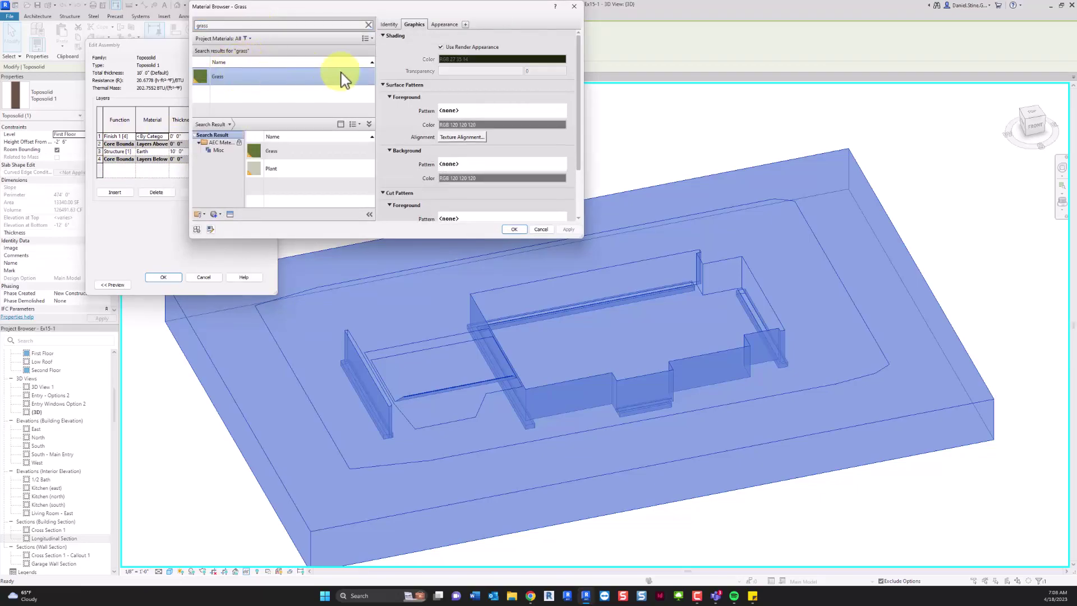
pyautogui.click(458, 58)
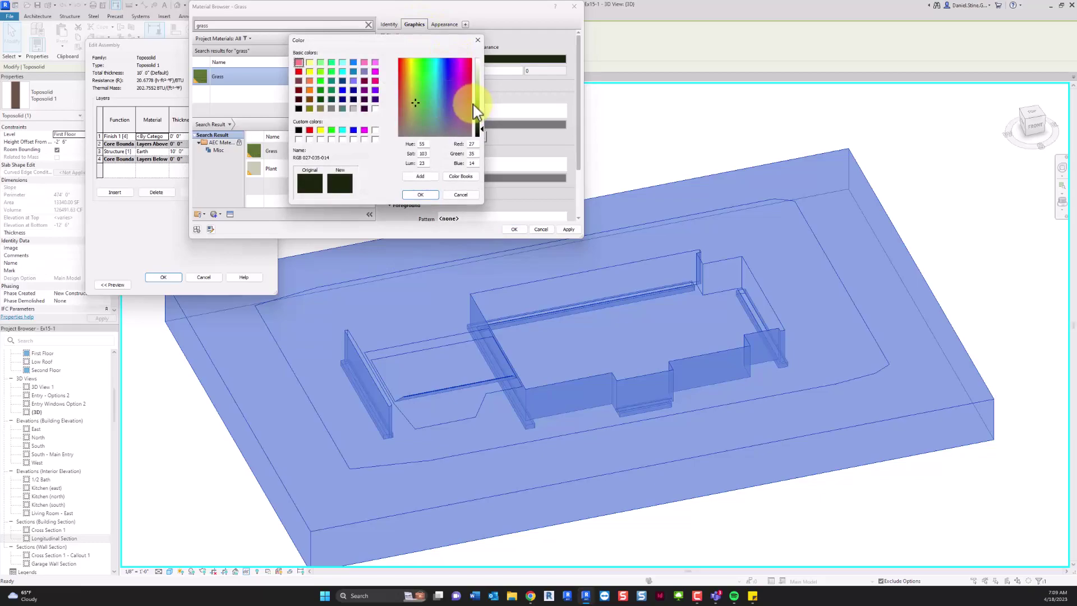
pyautogui.moveTo(479, 116); pyautogui.dragTo(481, 106)
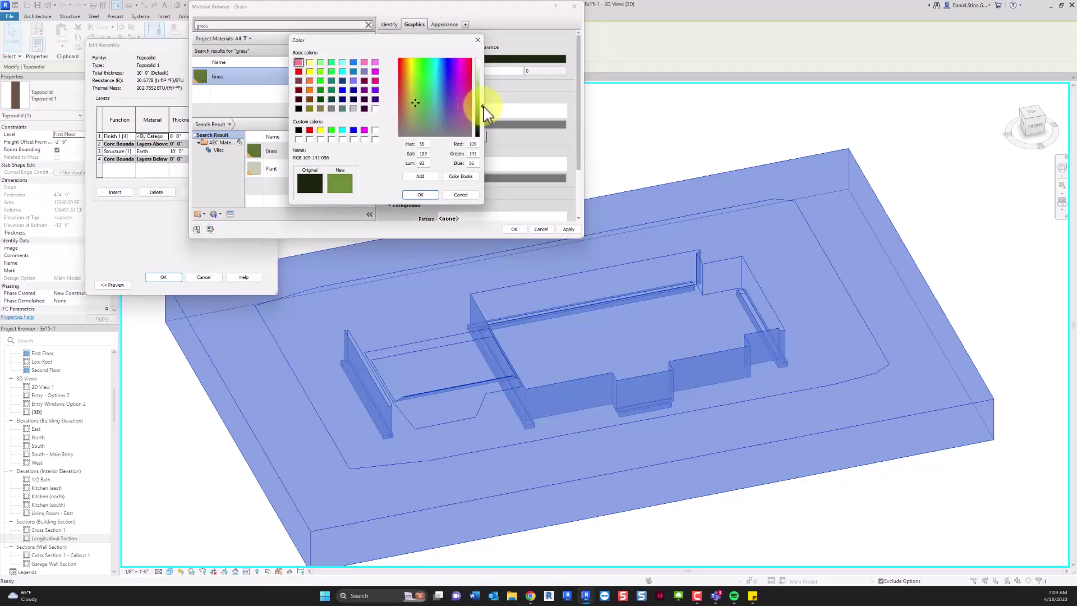
pyautogui.click(436, 195)
pyautogui.click(445, 24)
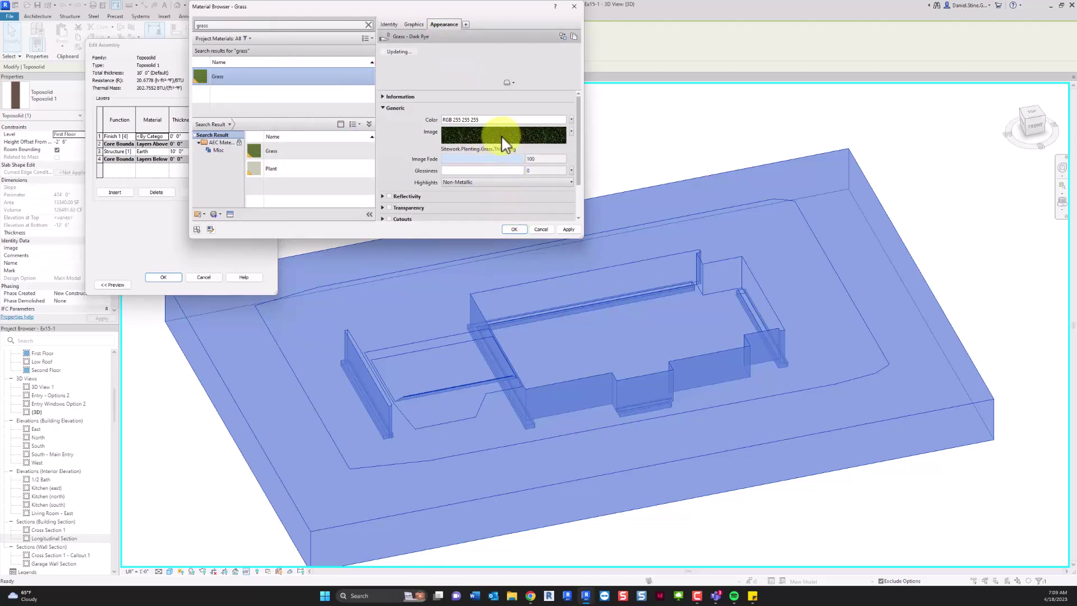
pyautogui.click(520, 230)
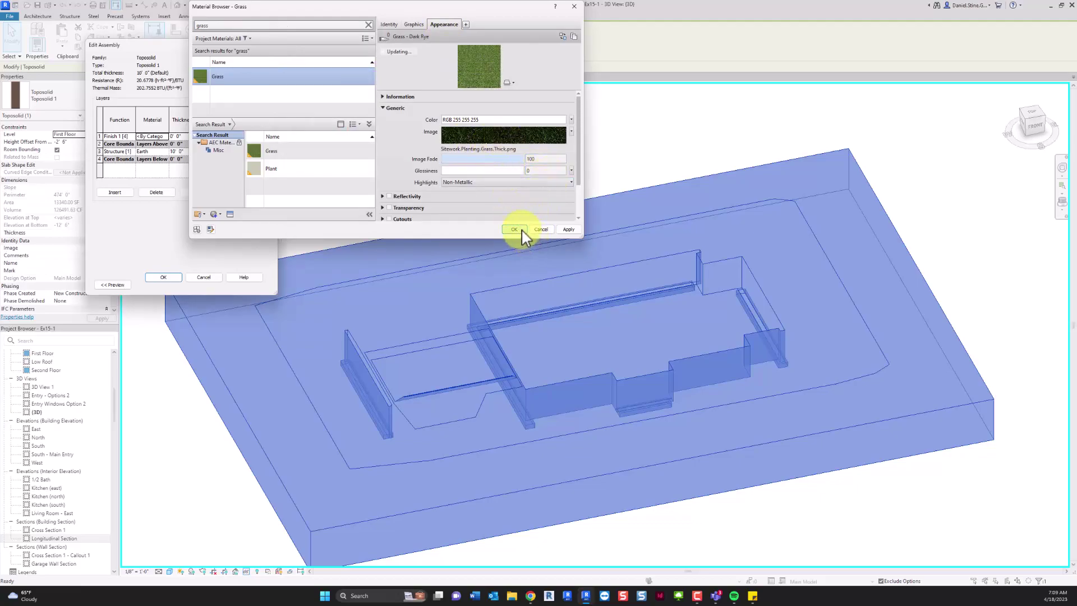
# Give the Grass finish layer a 1" thickness and apply the toposolid type changes
pyautogui.click(157, 278)
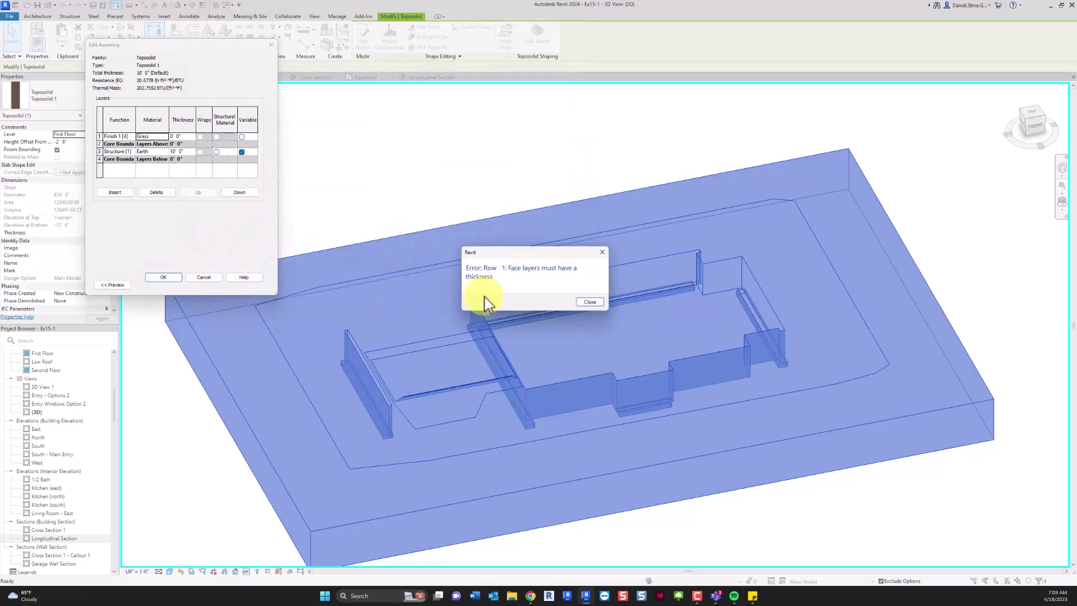
pyautogui.click(589, 303)
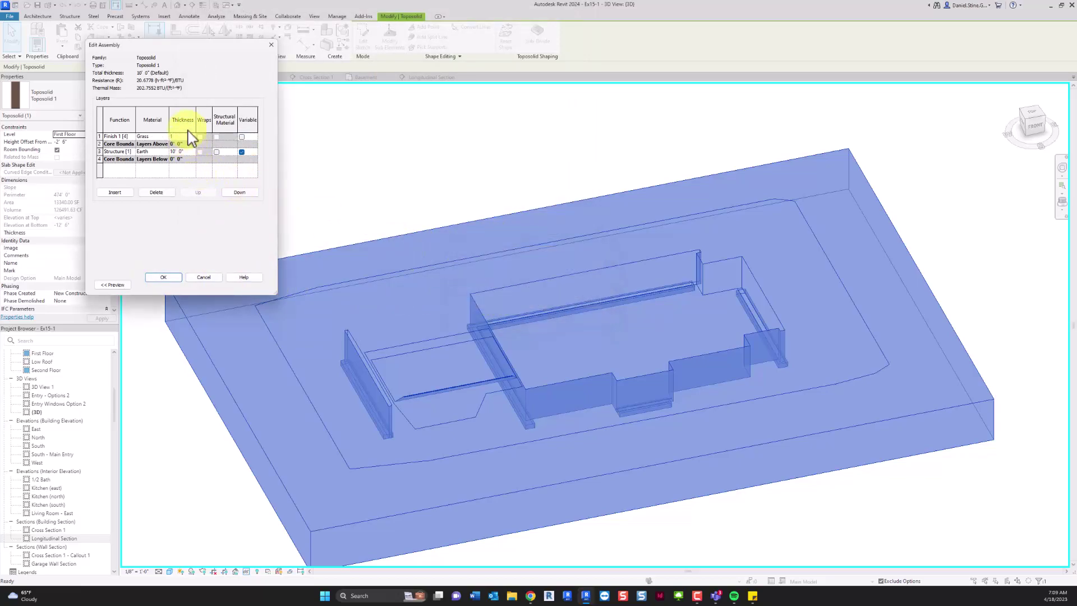
pyautogui.click(187, 179)
pyautogui.click(164, 277)
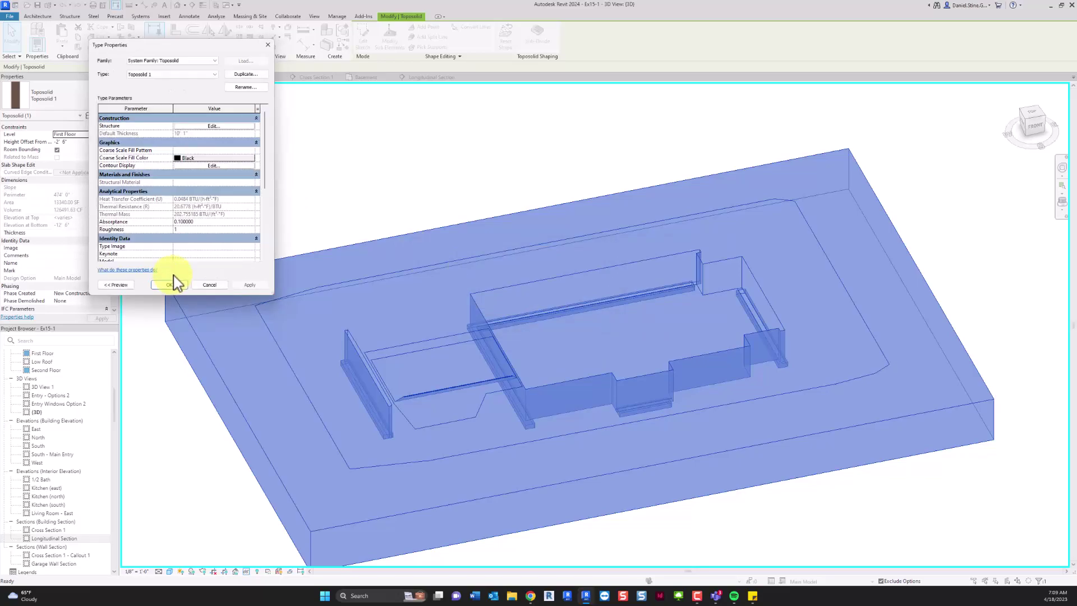
pyautogui.click(169, 285)
pyautogui.click(264, 221)
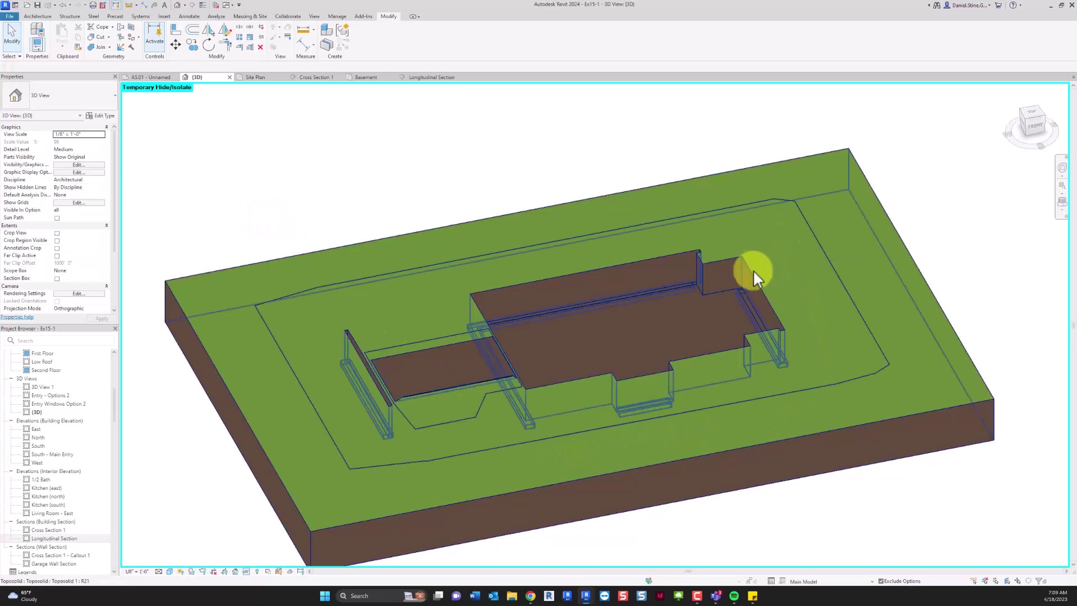
pyautogui.click(251, 573)
# Restore the hidden house, then sketch a rectangular walkway subdivision from the front entry to the site edge
pyautogui.click(264, 561)
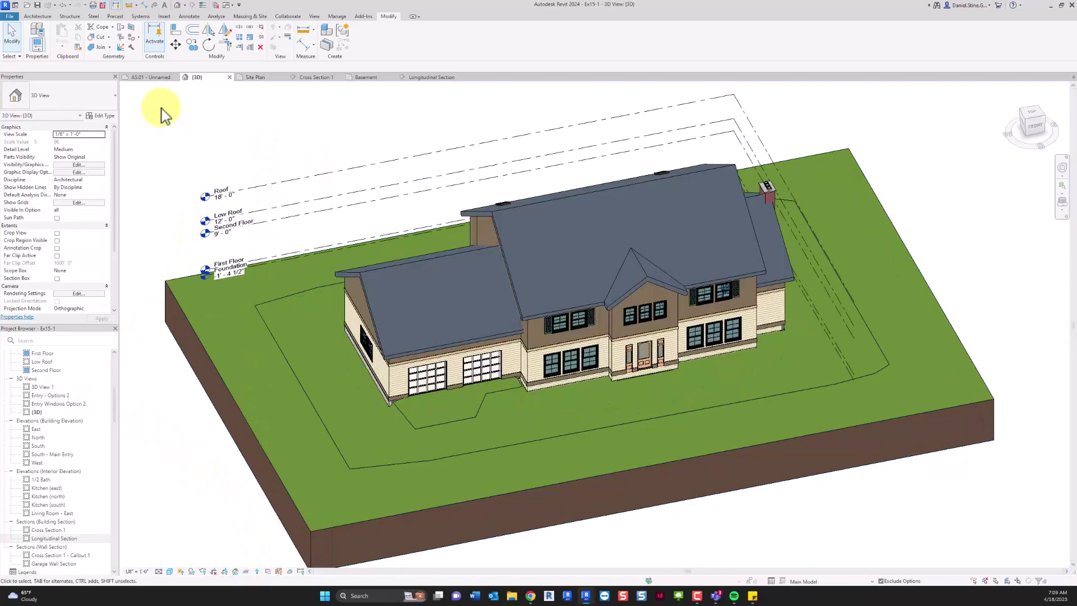
pyautogui.click(257, 77)
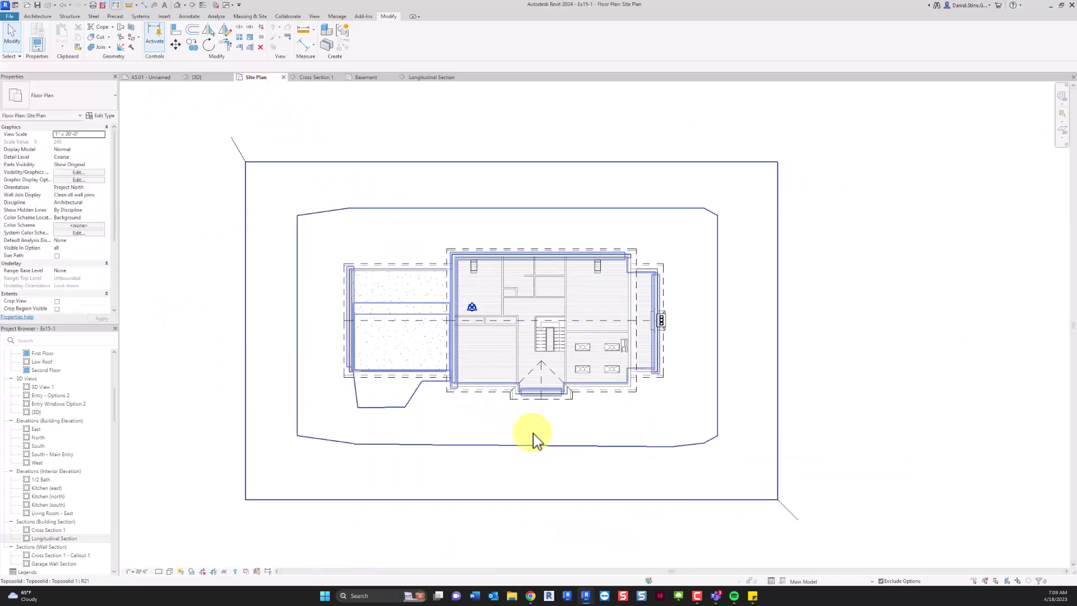
pyautogui.click(594, 452)
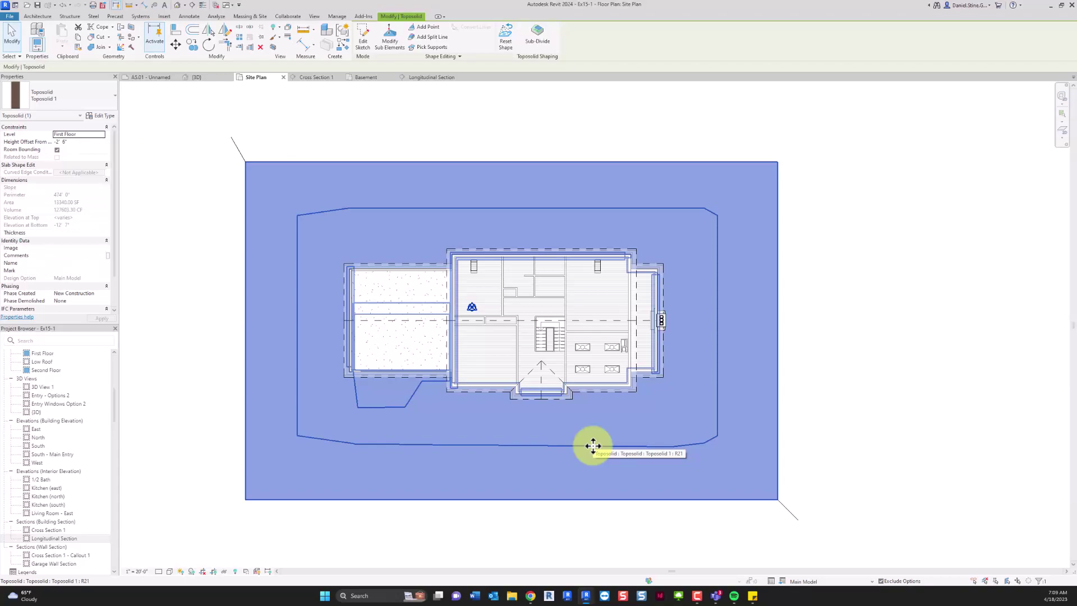
pyautogui.click(542, 36)
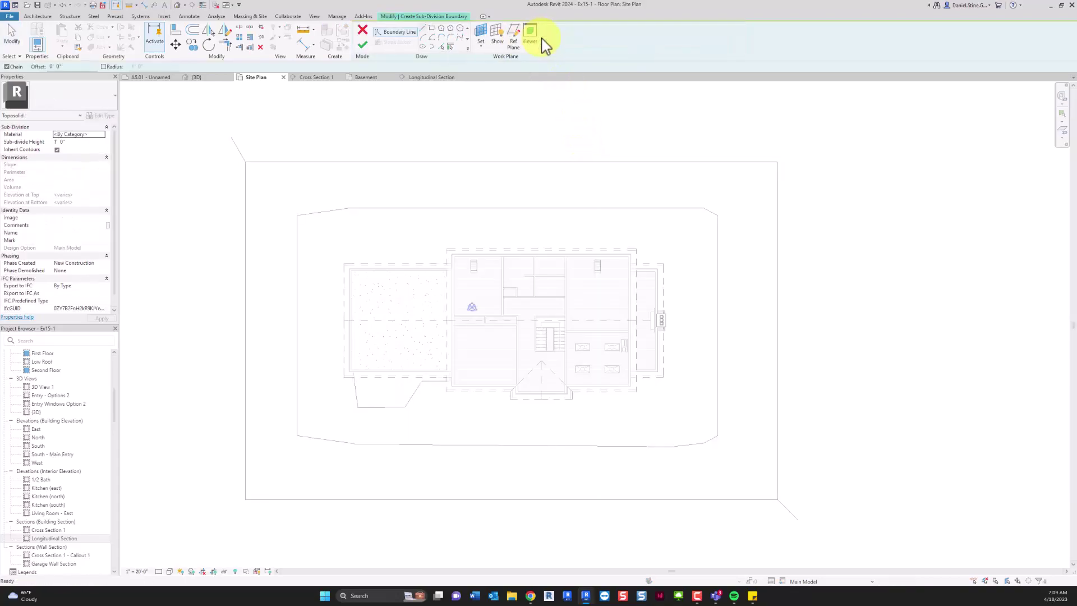
pyautogui.click(435, 29)
pyautogui.scroll(2, 544, 415)
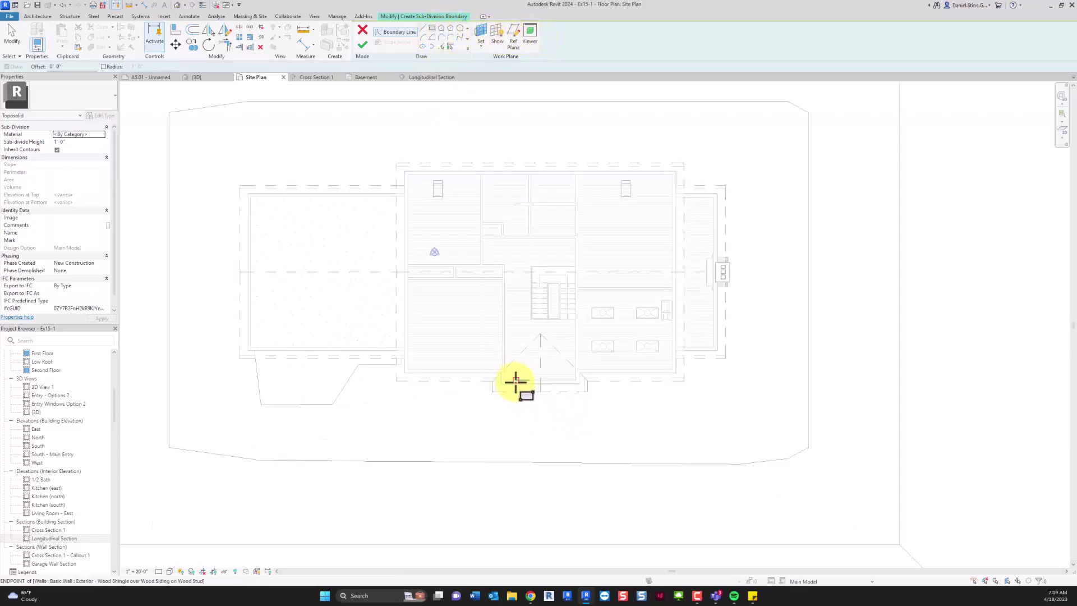
pyautogui.click(509, 383)
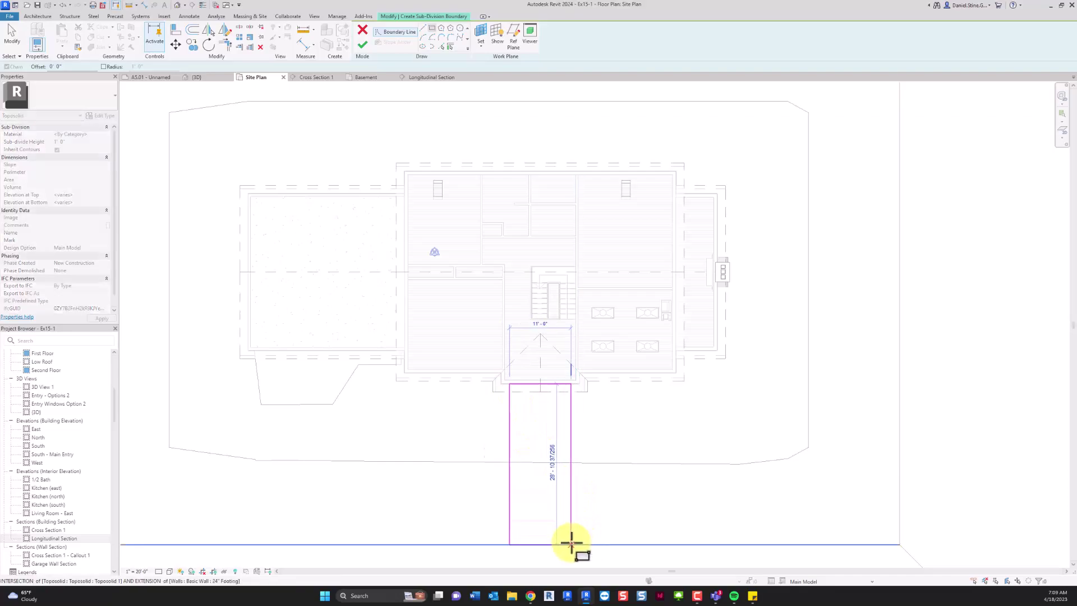
pyautogui.click(571, 544)
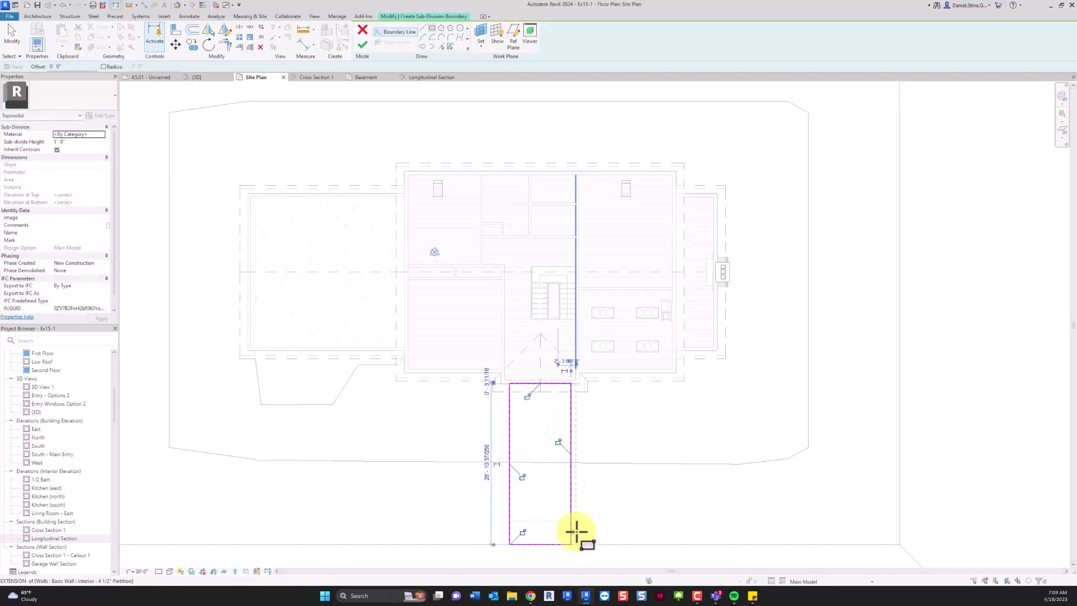
pyautogui.click(362, 45)
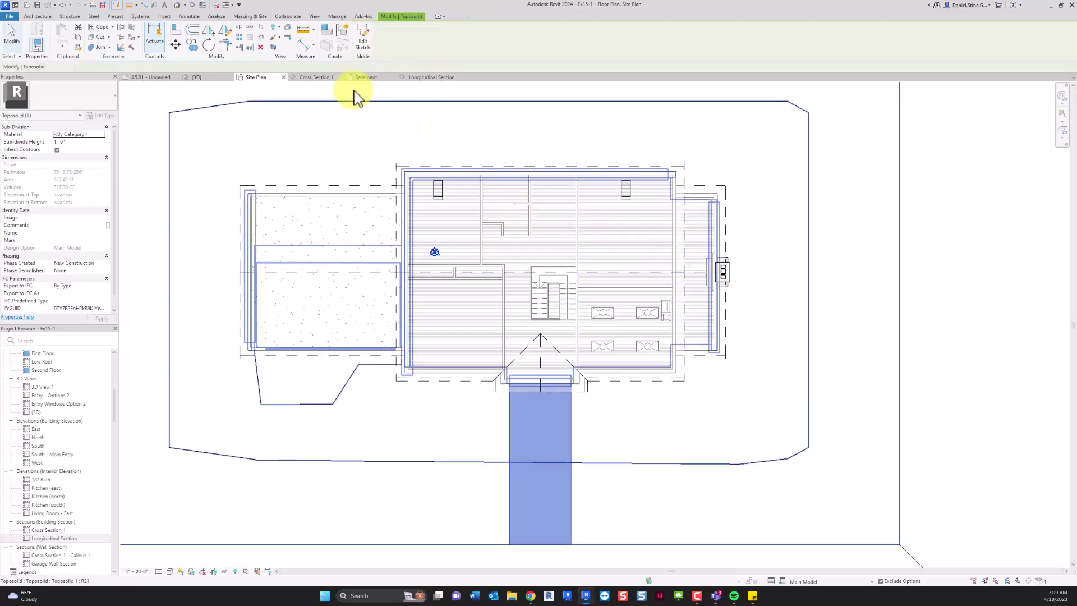
# In 3D, select the walkway subdivision and set its subdivide height to 1"
pyautogui.click(195, 78)
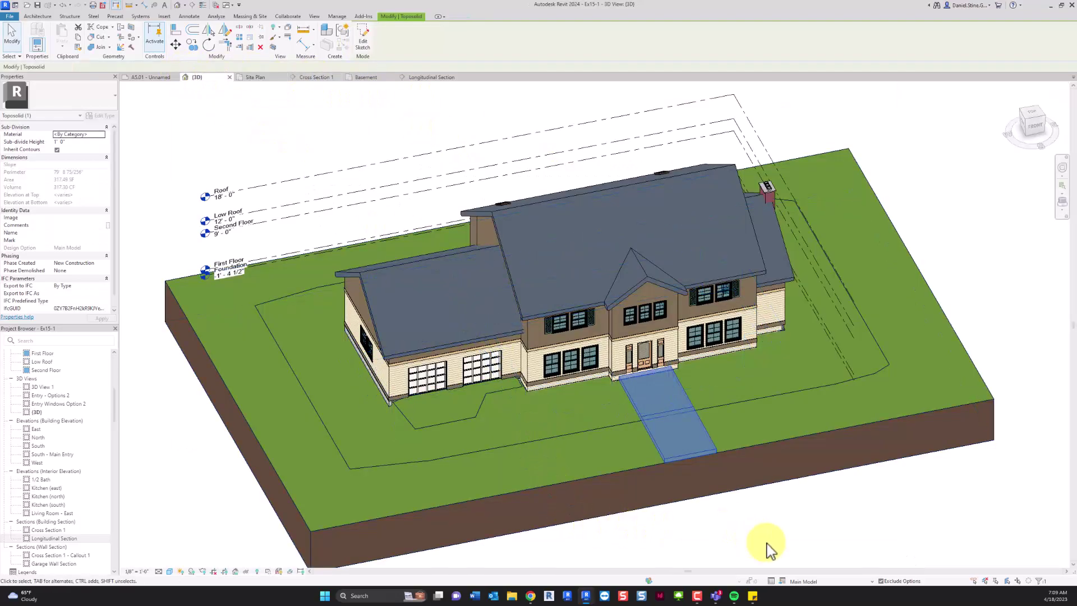
pyautogui.keyDown('shift'); pyautogui.moveTo(786, 510); pyautogui.dragTo(657, 423, button='middle'); pyautogui.keyUp('shift')
pyautogui.scroll(4, 584, 408)
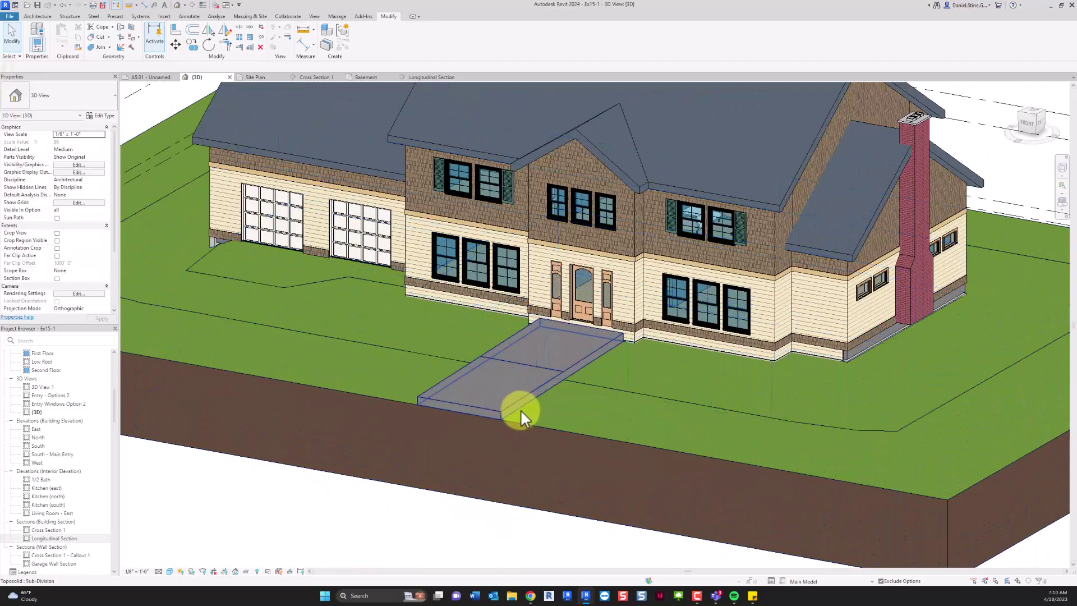
pyautogui.click(518, 412)
pyautogui.keyDown('shift'); pyautogui.moveTo(517, 412); pyautogui.dragTo(772, 460, button='middle'); pyautogui.keyUp('shift')
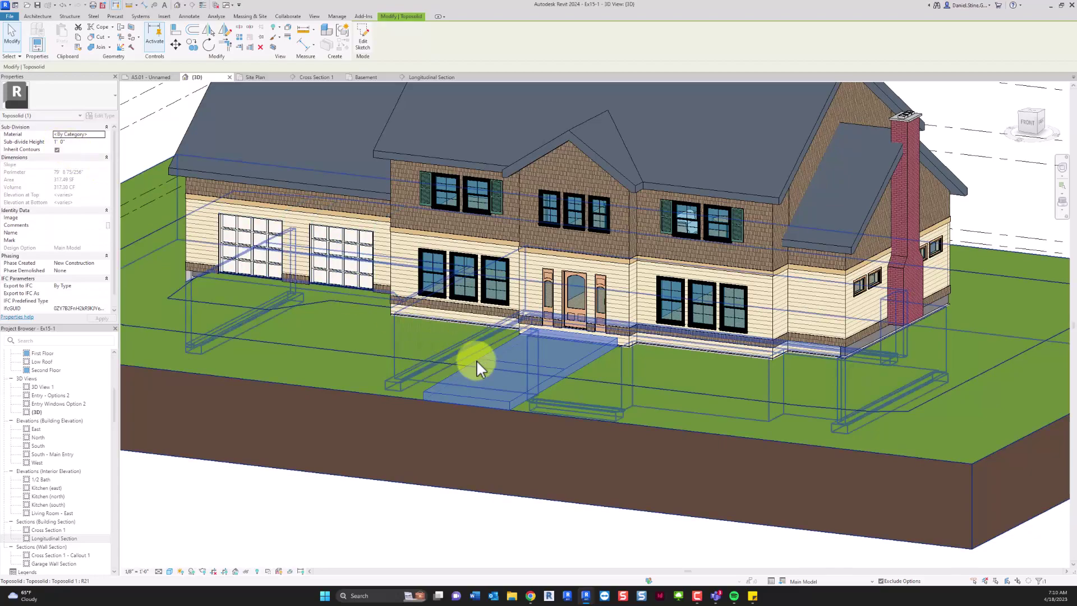
pyautogui.click(485, 382)
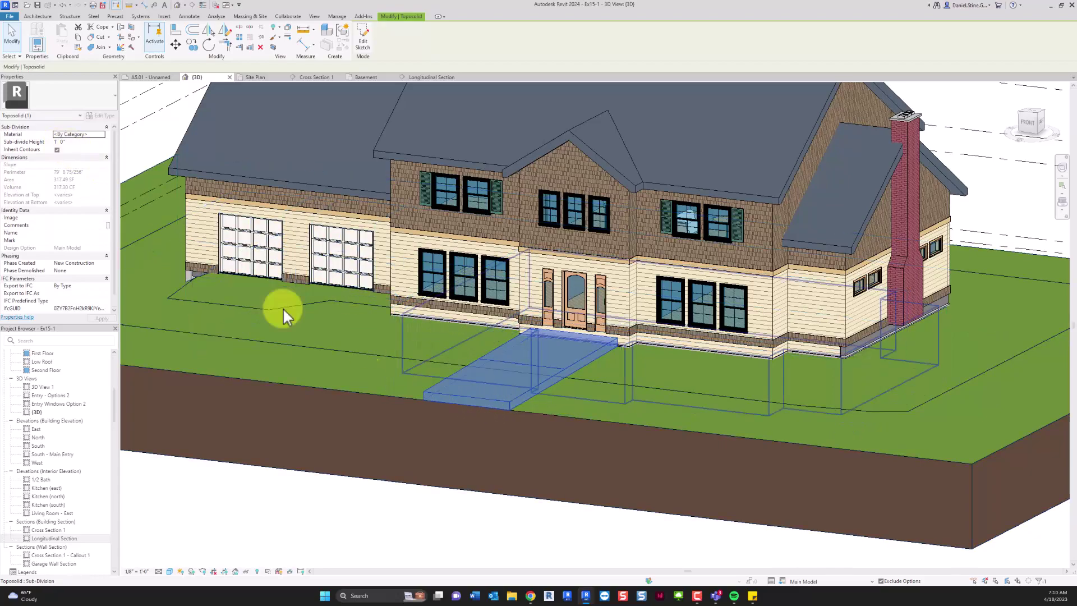
pyautogui.click(71, 143)
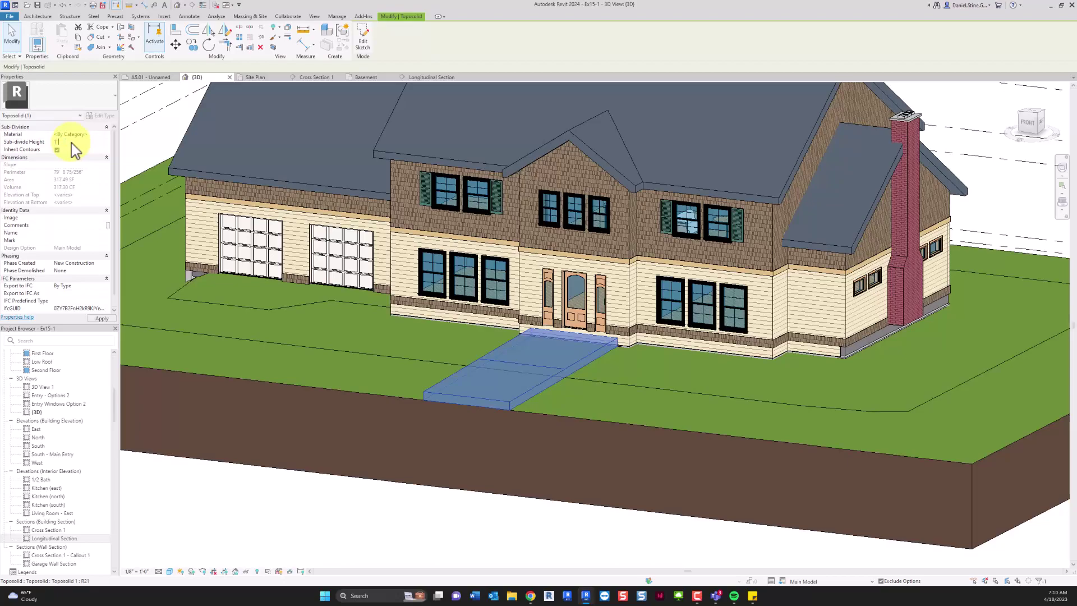
pyautogui.write('1"')
pyautogui.press('Return')
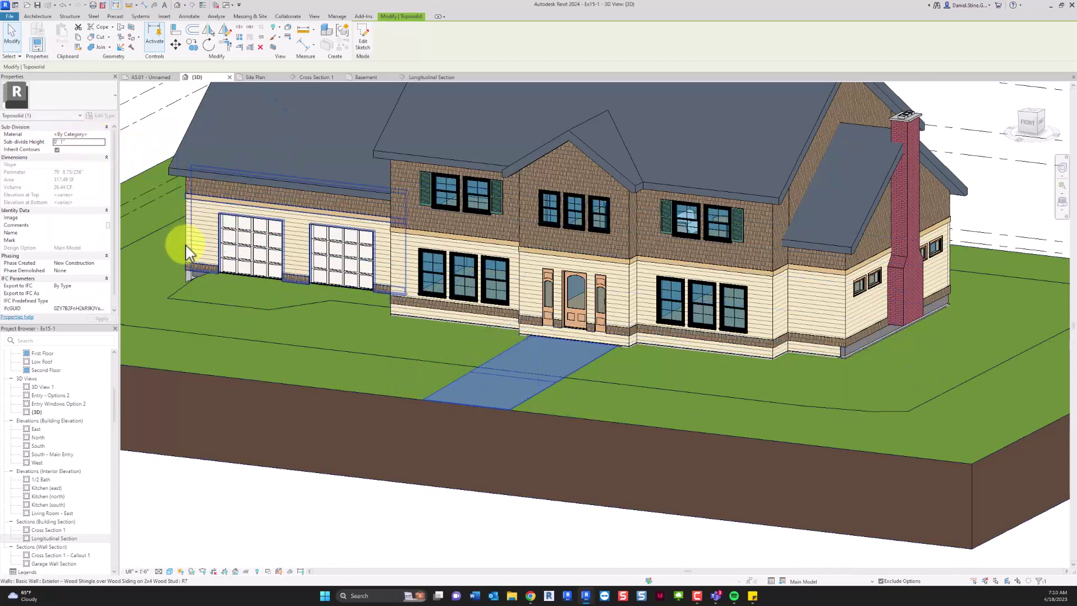
# Set the walkway's material to Concrete - Cast-in-Place Concrete
pyautogui.click(90, 134)
pyautogui.click(104, 135)
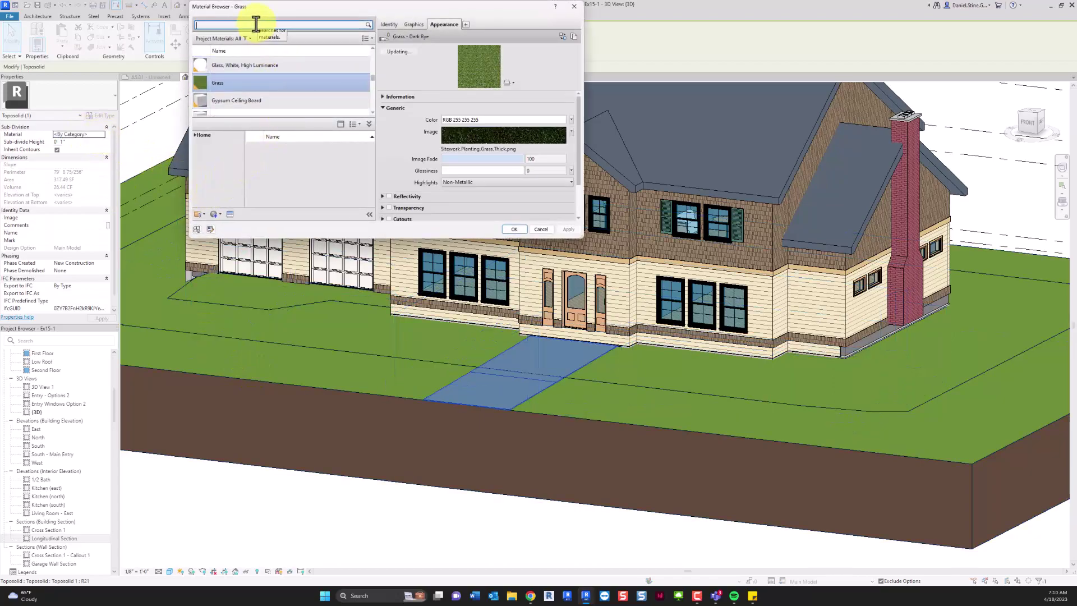
pyautogui.write('conc')
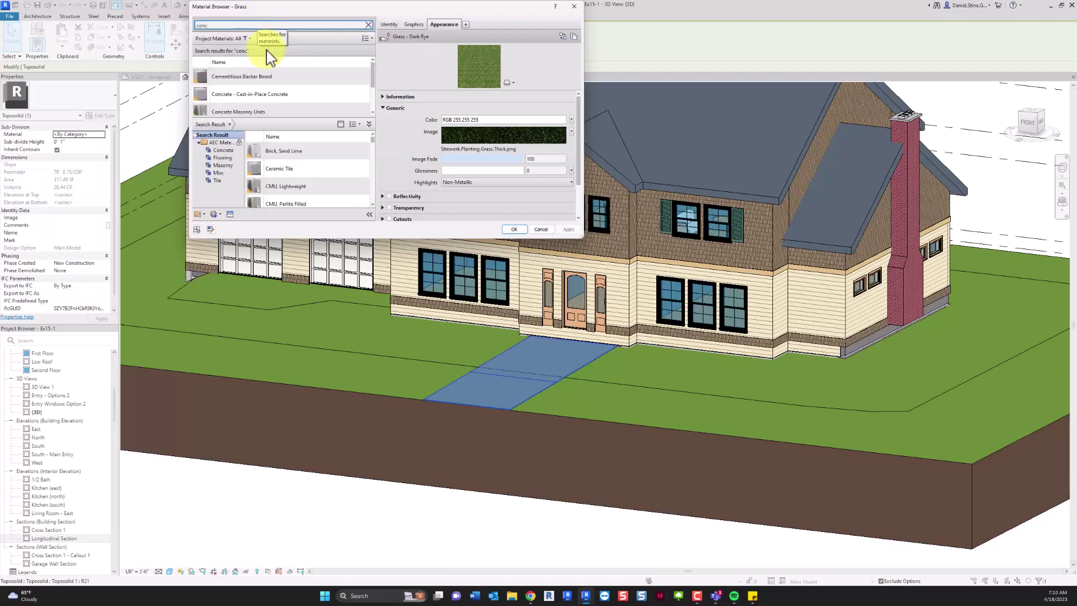
pyautogui.click(261, 94)
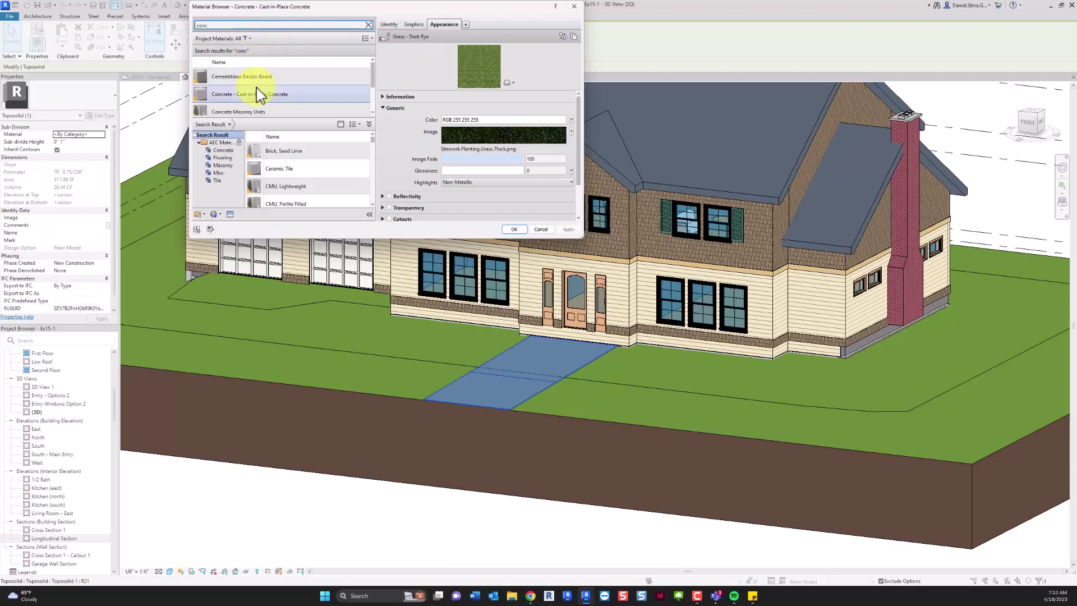
pyautogui.click(514, 229)
# Sketch a rectangular driveway subdivision from the garage to the site's front edge
pyautogui.click(373, 503)
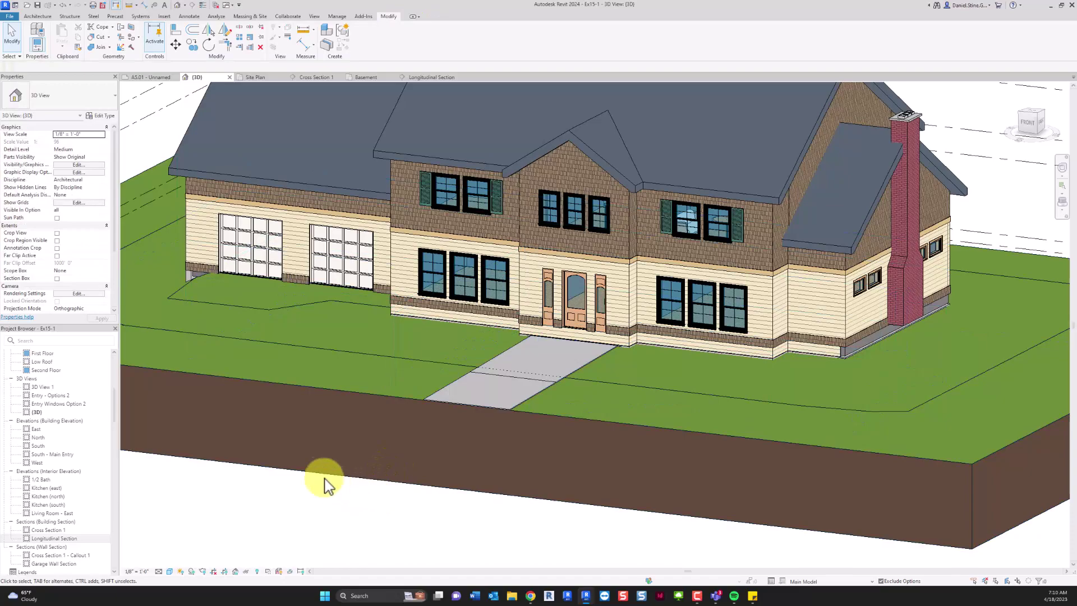
pyautogui.click(257, 78)
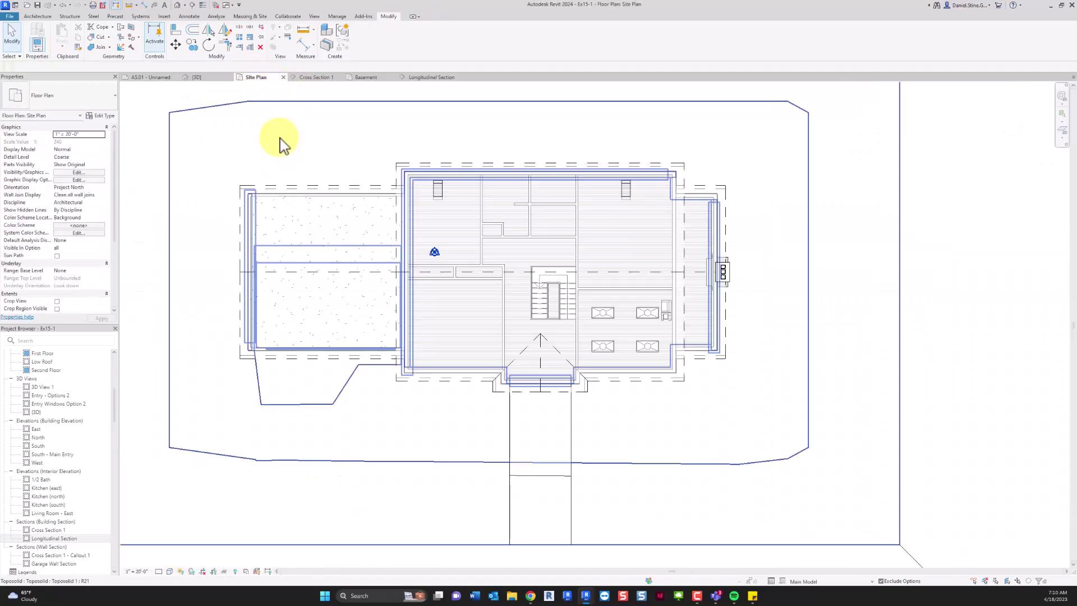
pyautogui.click(430, 106)
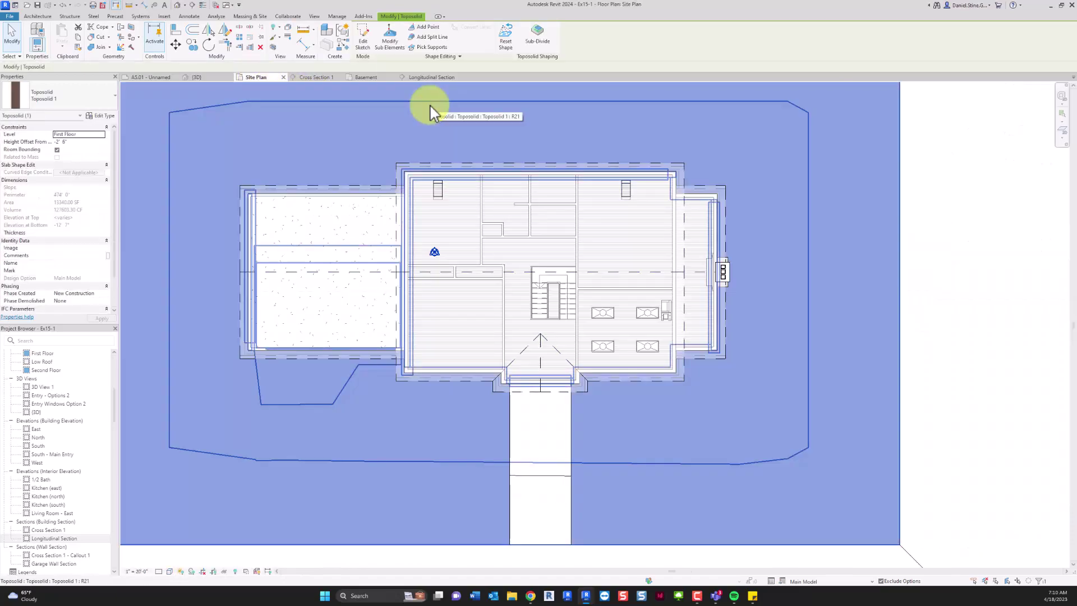
pyautogui.click(539, 32)
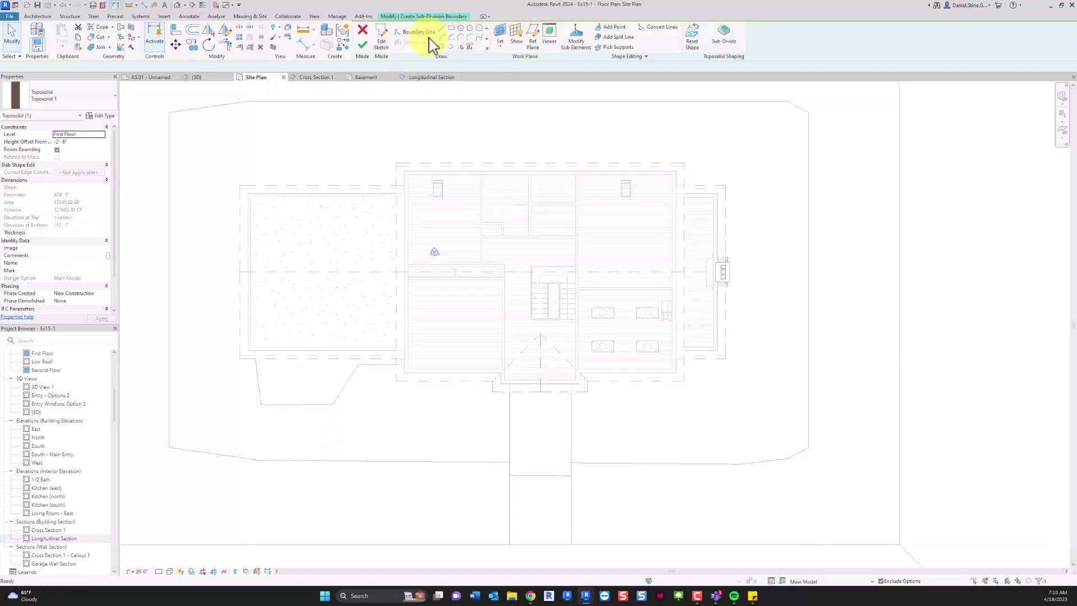
pyautogui.click(432, 28)
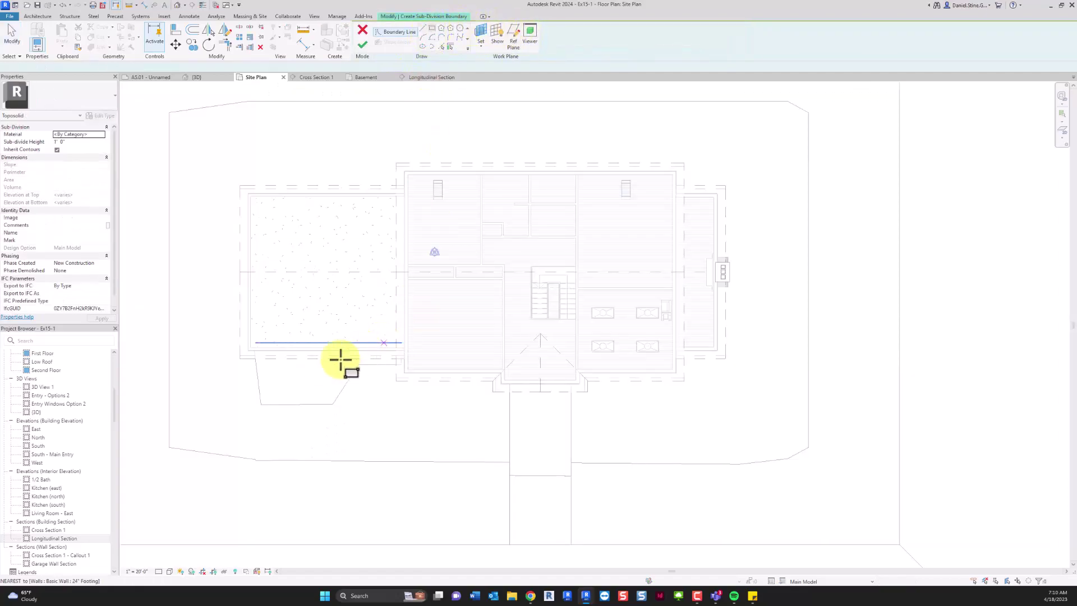
pyautogui.click(260, 352)
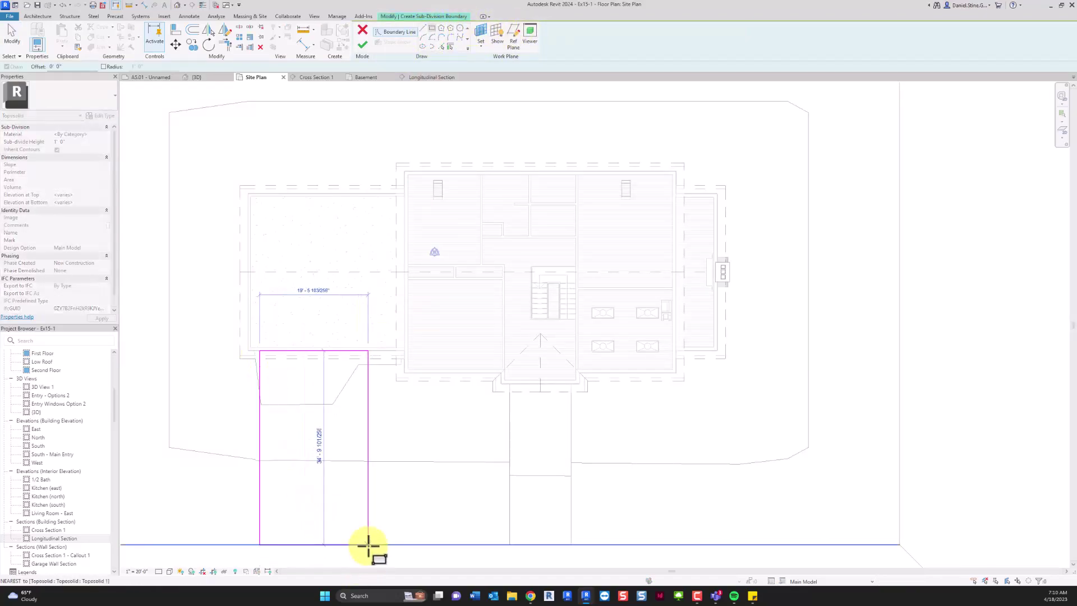
pyautogui.click(392, 545)
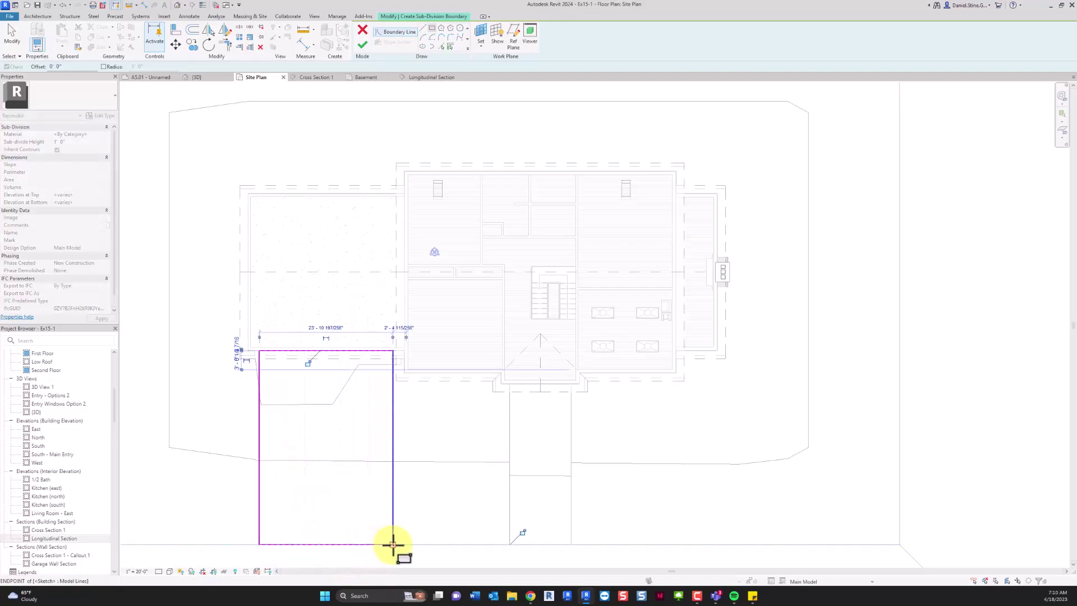
pyautogui.click(364, 44)
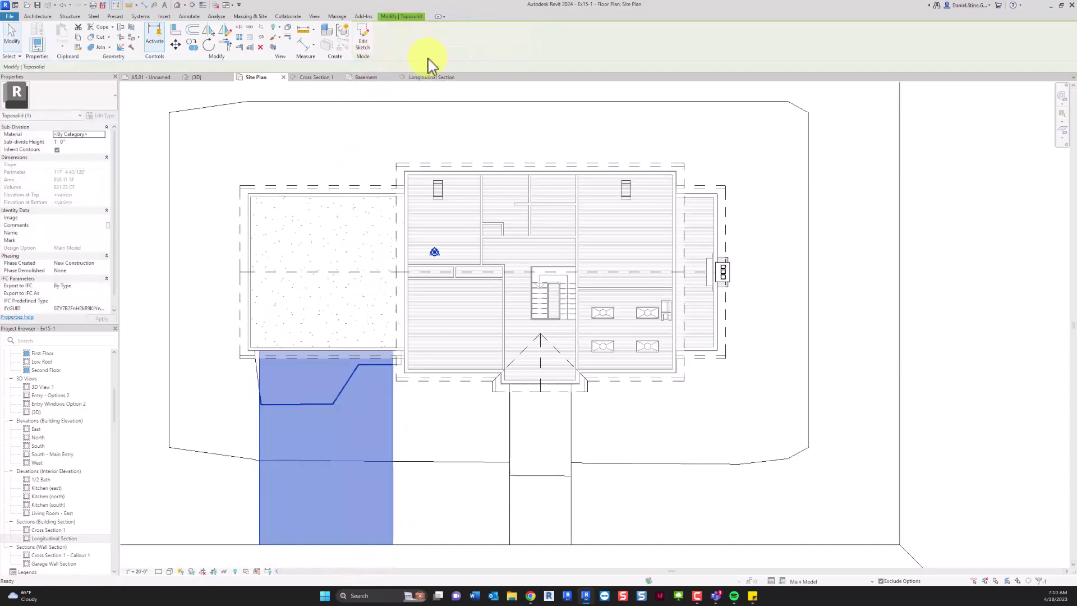
# Give the driveway a 1' subdivide height and ready its material field for the walkway's concrete
pyautogui.click(205, 79)
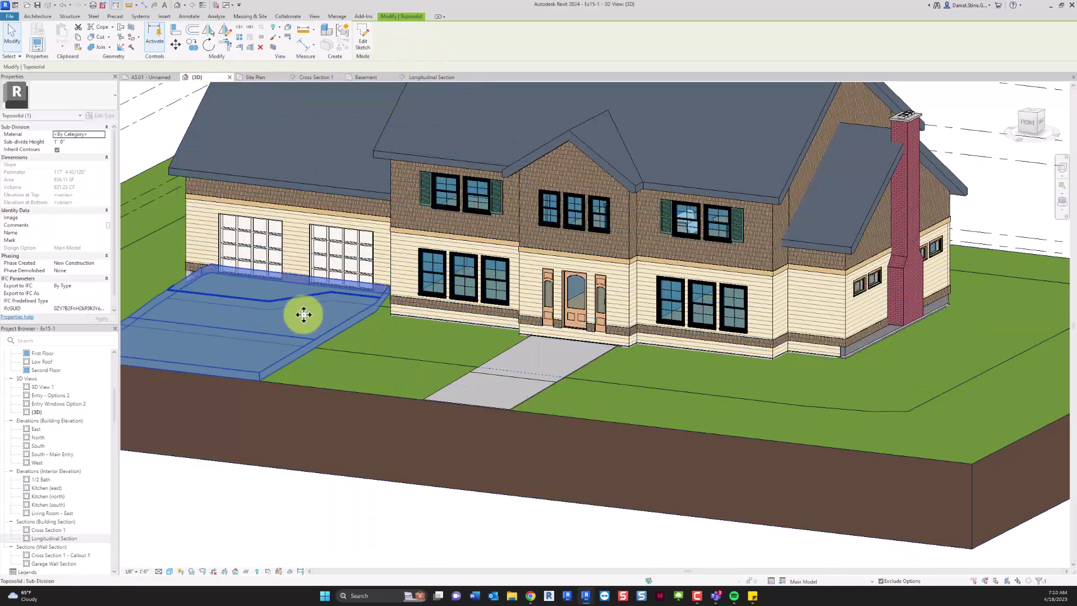
pyautogui.click(86, 144)
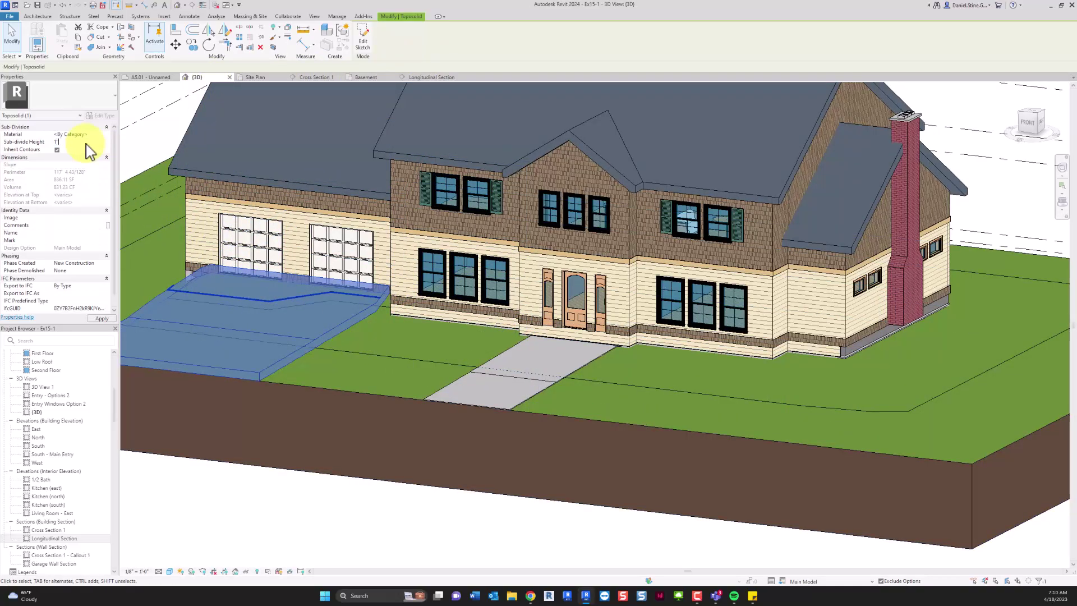
pyautogui.write("1'")
pyautogui.click(292, 493)
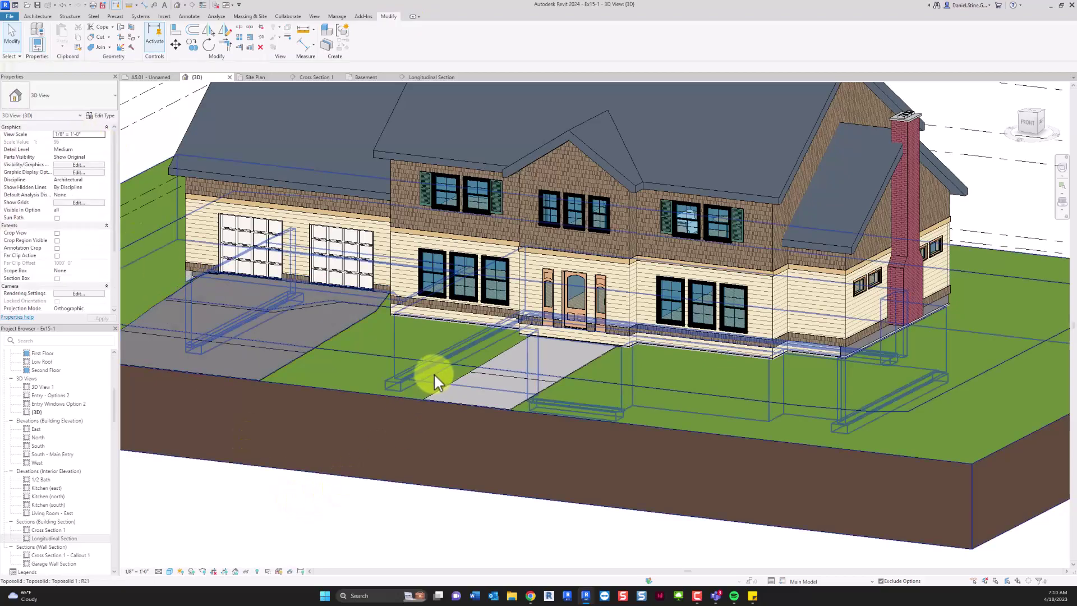
pyautogui.click(446, 387)
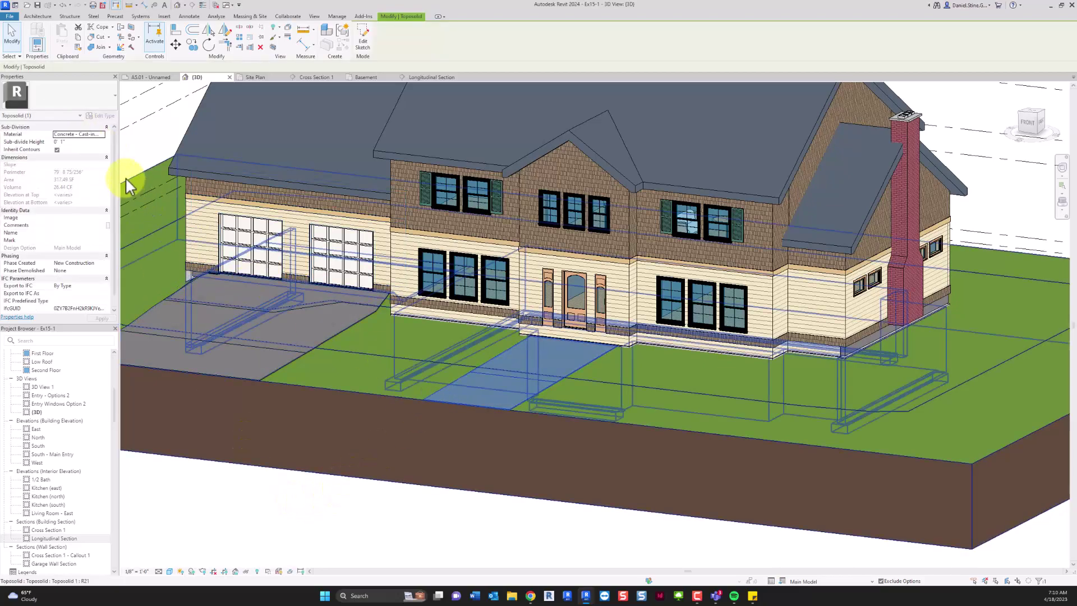
pyautogui.click(79, 137)
pyautogui.moveTo(55, 137); pyautogui.dragTo(105, 135)
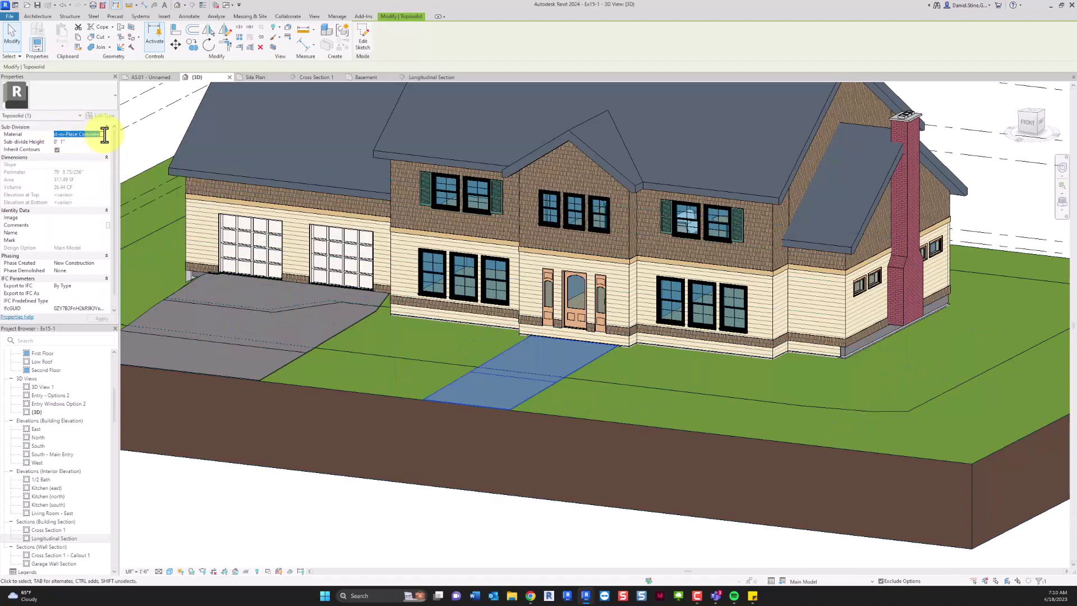
pyautogui.click(168, 296)
pyautogui.click(97, 135)
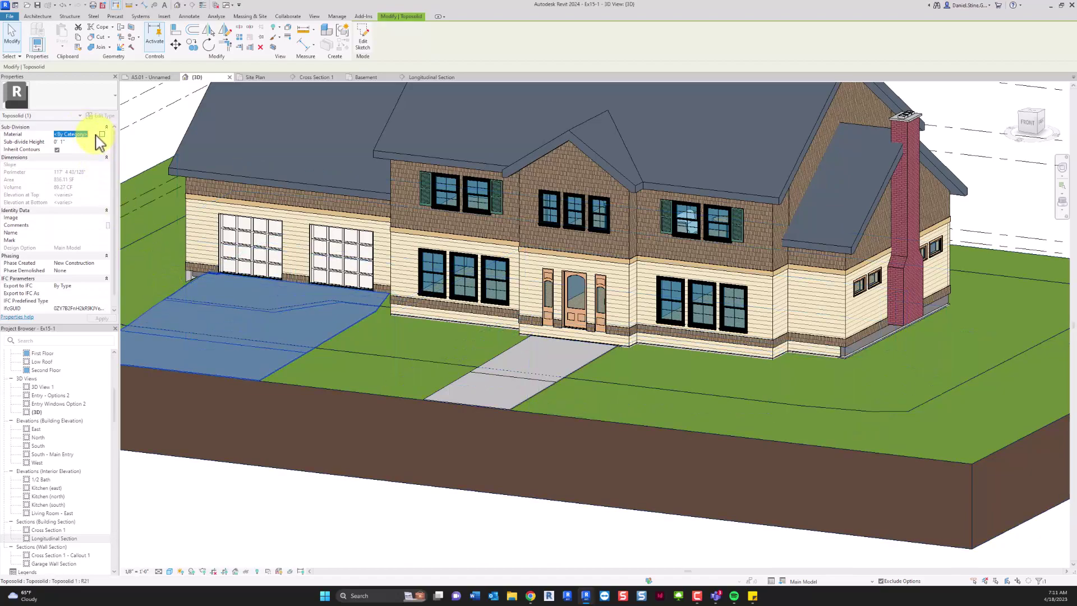
# Orbit to see the whole site, switch to the Textures visual style, and zoom into the front
pyautogui.click(185, 530)
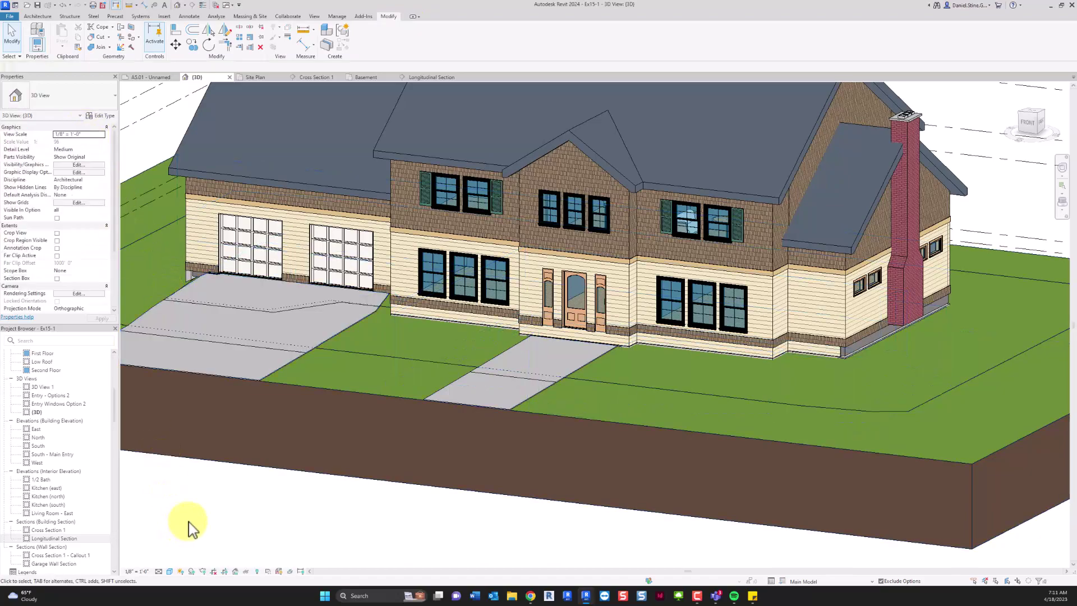
pyautogui.keyDown('shift'); pyautogui.moveTo(274, 511); pyautogui.dragTo(533, 487, button='middle'); pyautogui.keyUp('shift')
pyautogui.scroll(-3, 531, 495)
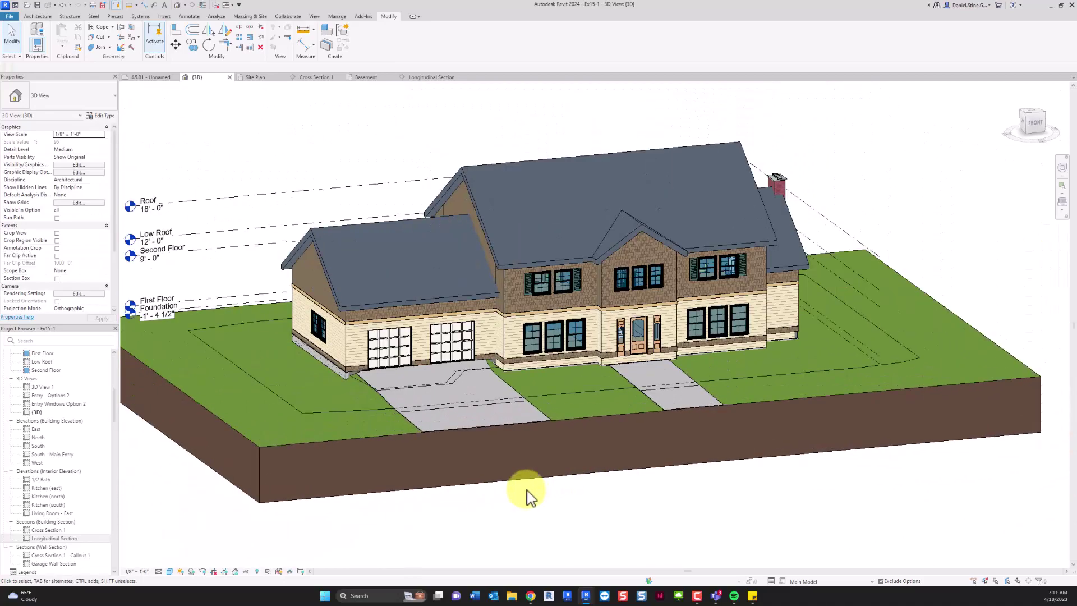
pyautogui.keyDown('shift'); pyautogui.moveTo(420, 505); pyautogui.dragTo(551, 544, button='middle'); pyautogui.keyUp('shift')
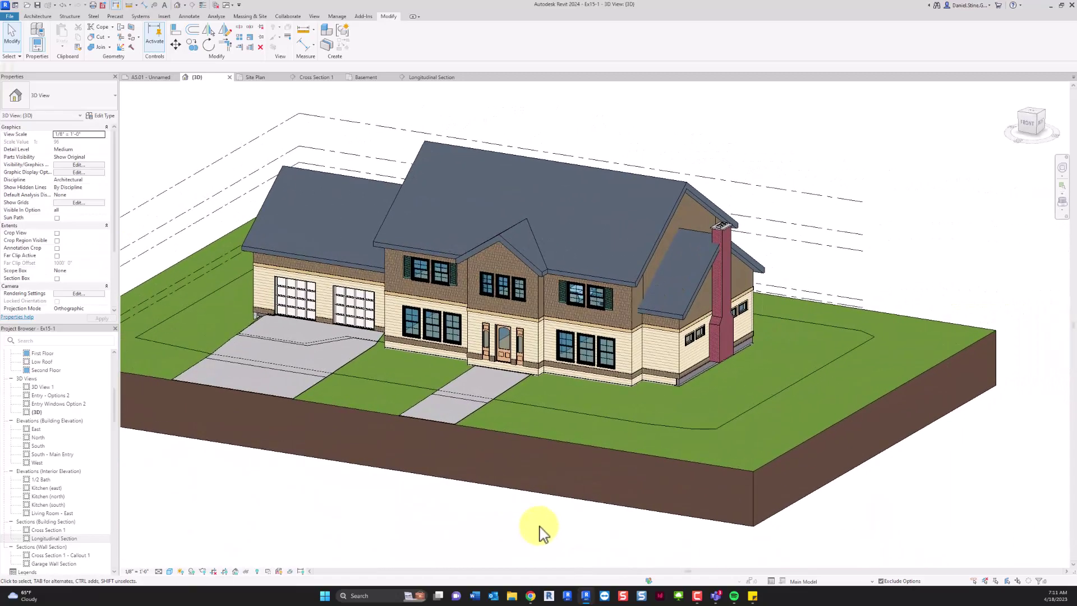
pyautogui.click(169, 571)
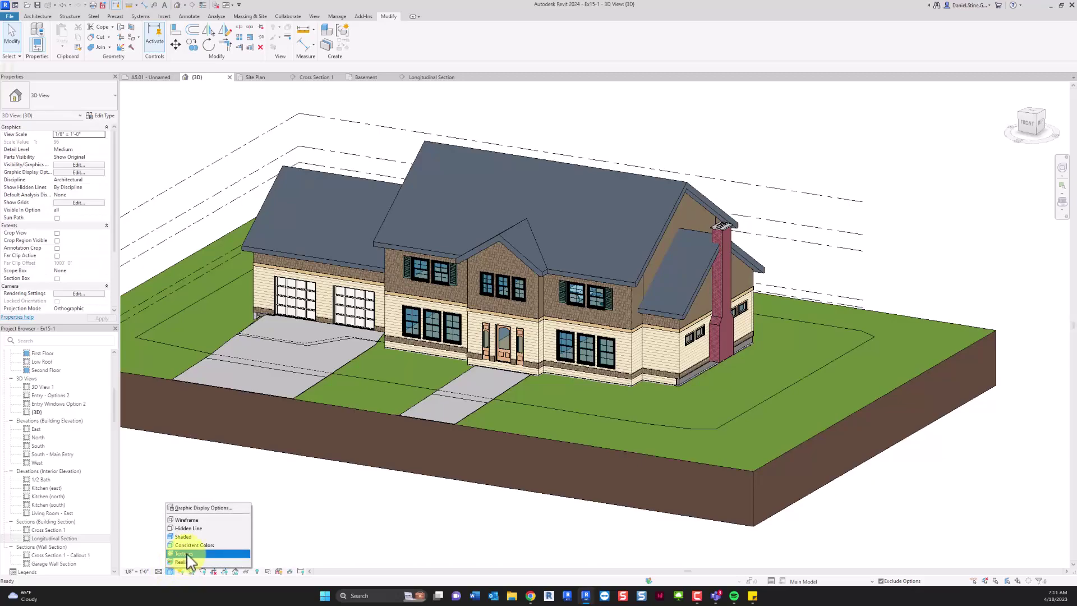
pyautogui.click(188, 560)
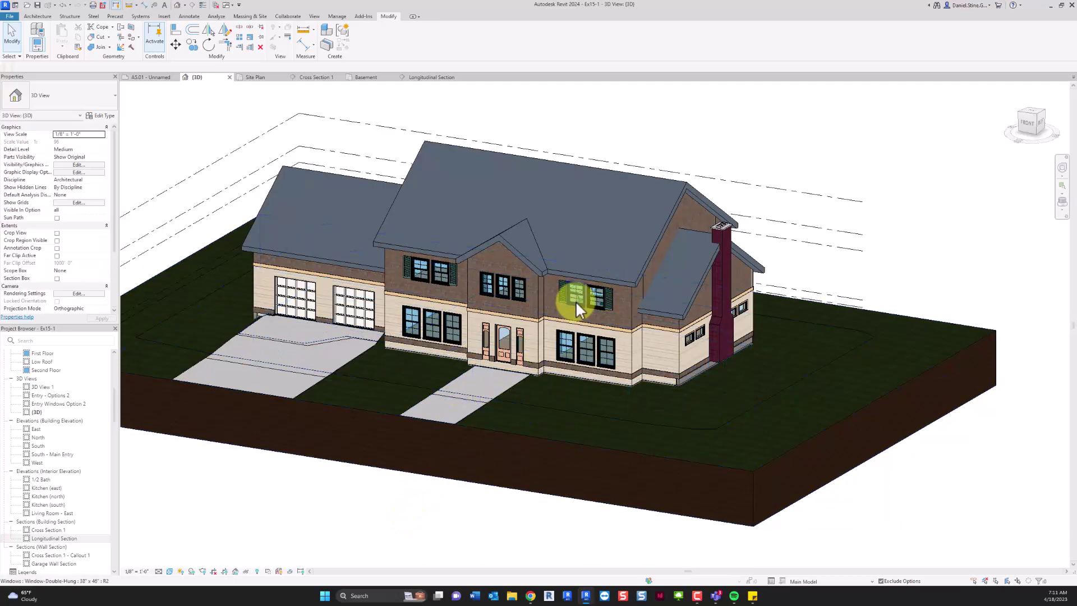
pyautogui.scroll(3, 532, 304)
pyautogui.scroll(4, 534, 308)
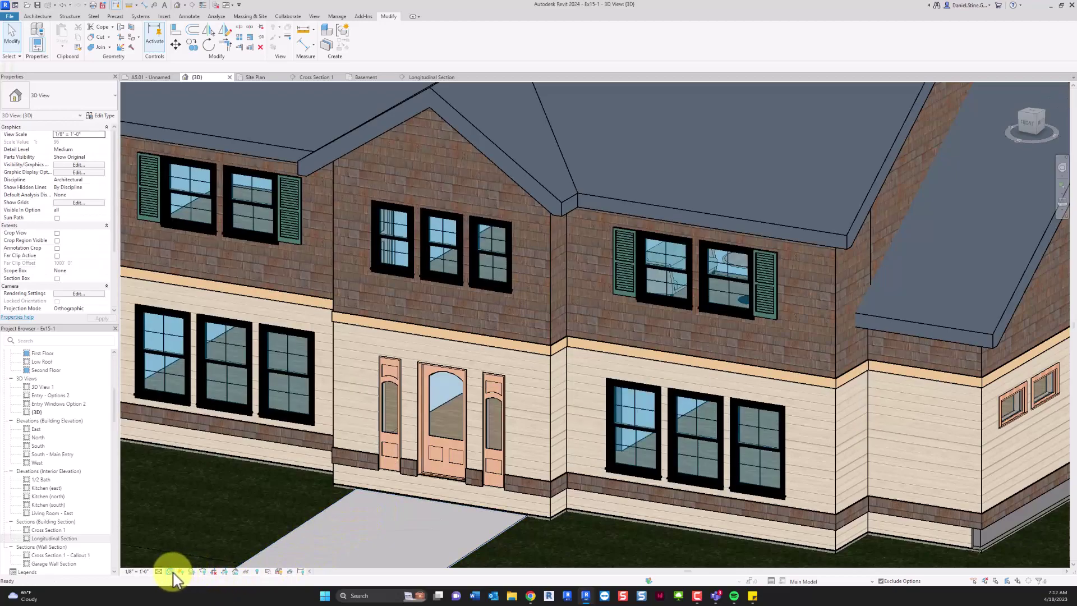
# Enable smooth lines with anti-aliasing in Graphic Display Options, then zoom to fit with ZF
pyautogui.click(170, 571)
pyautogui.click(193, 508)
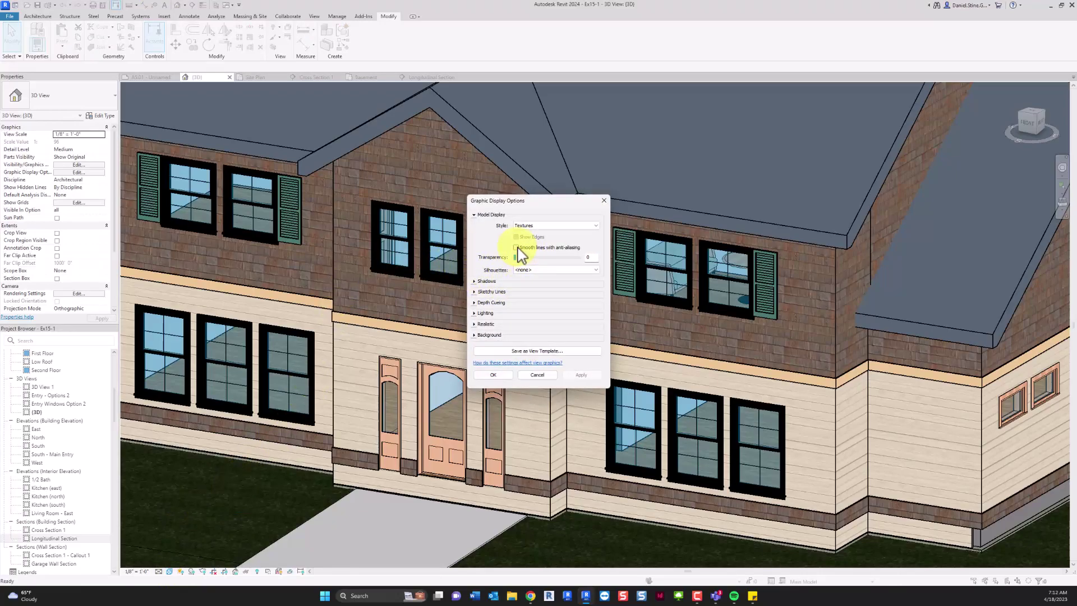
pyautogui.click(516, 248)
pyautogui.click(475, 280)
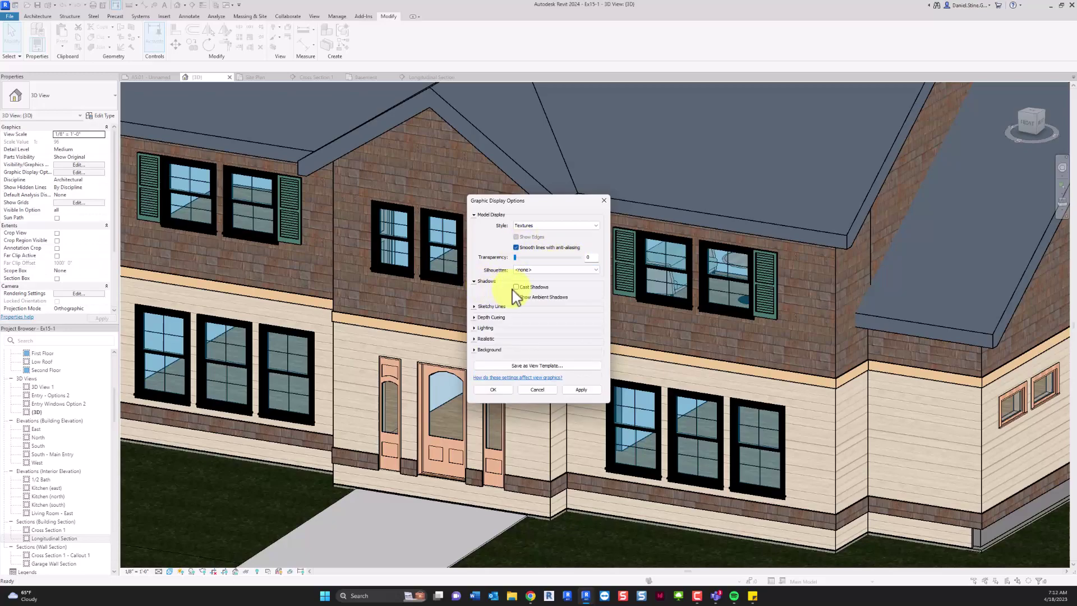
pyautogui.click(490, 391)
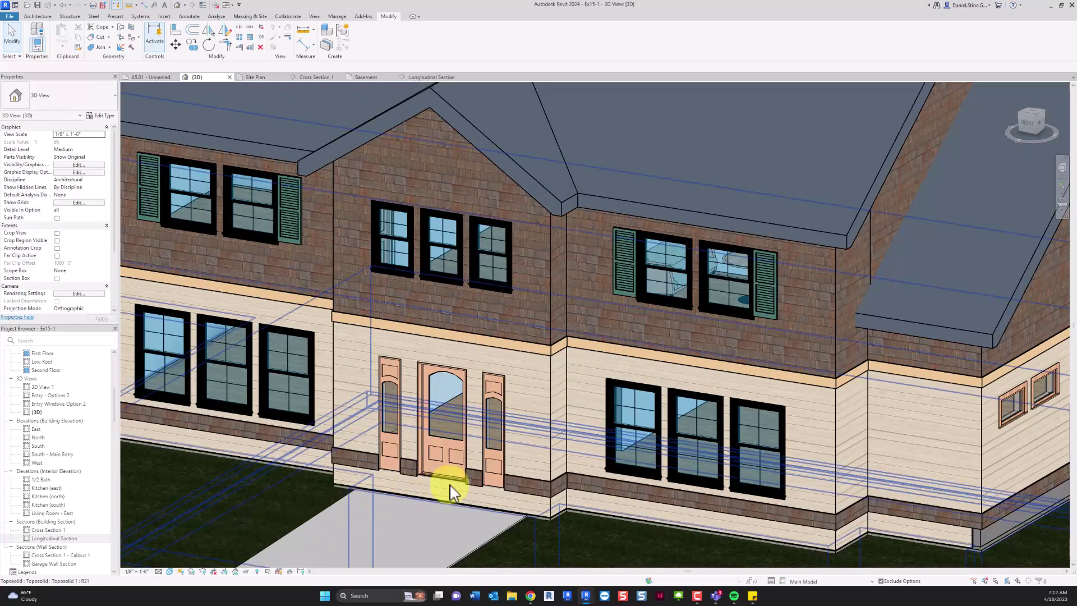
pyautogui.press('z')
pyautogui.press('f')
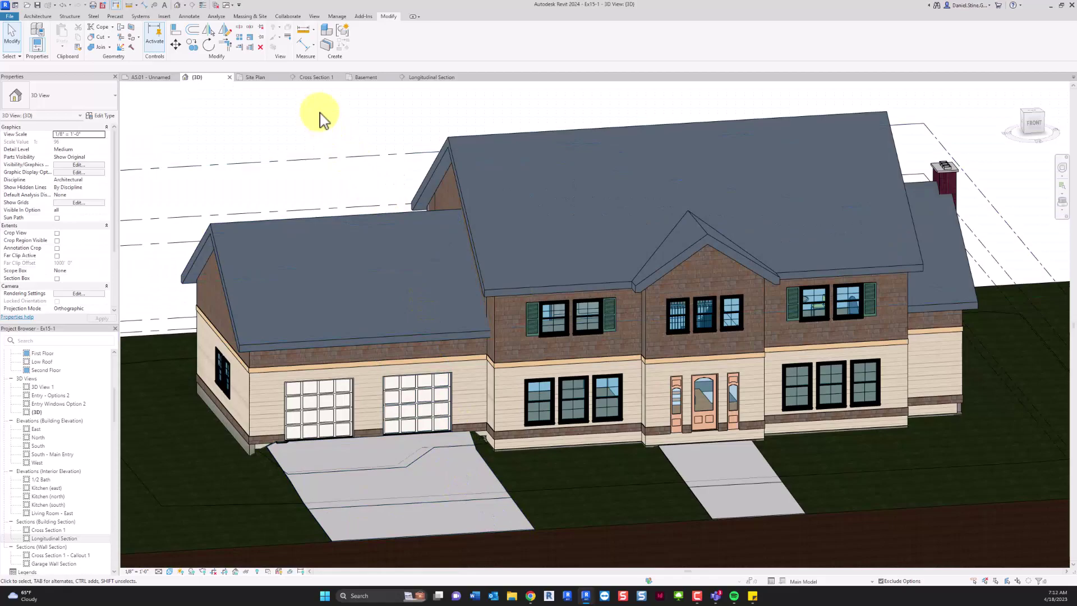